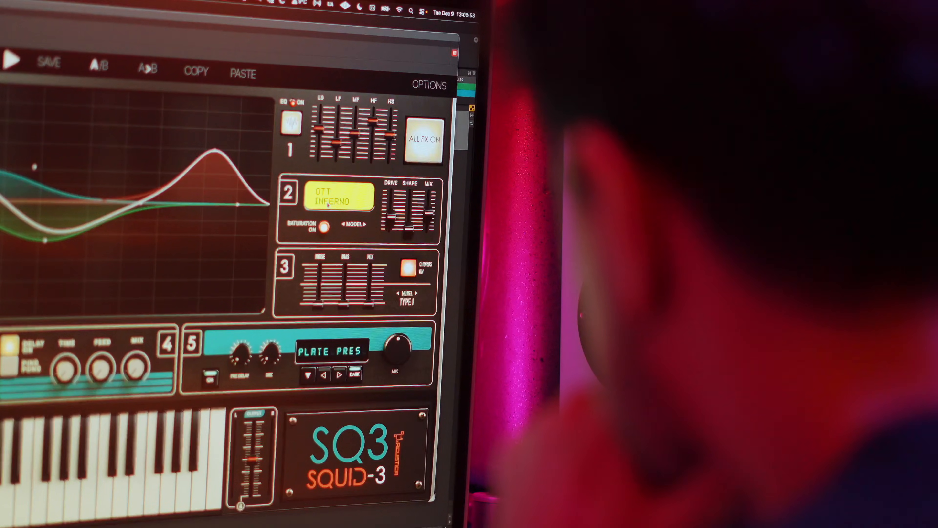
click(330, 212)
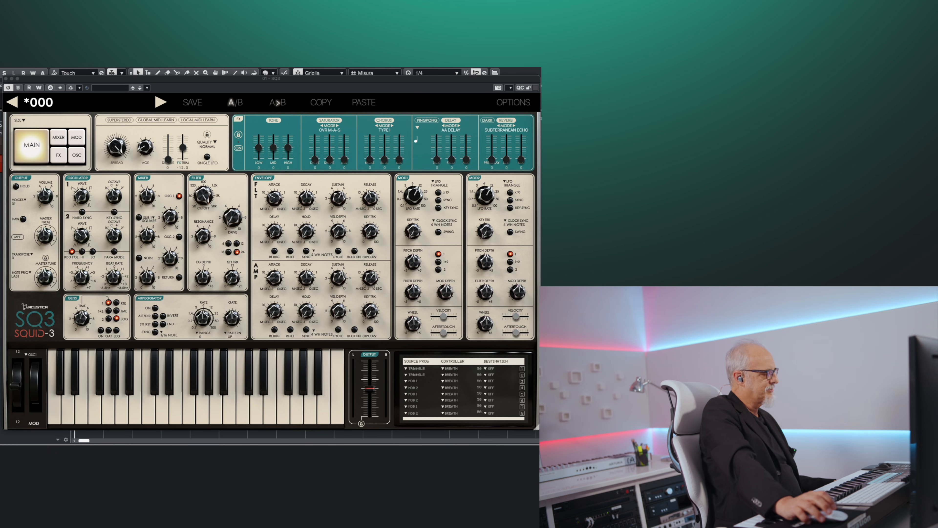
Open the oscillator page, sweep OSC1's octave range, and set the OSC1 mix level to 47
click(76, 155)
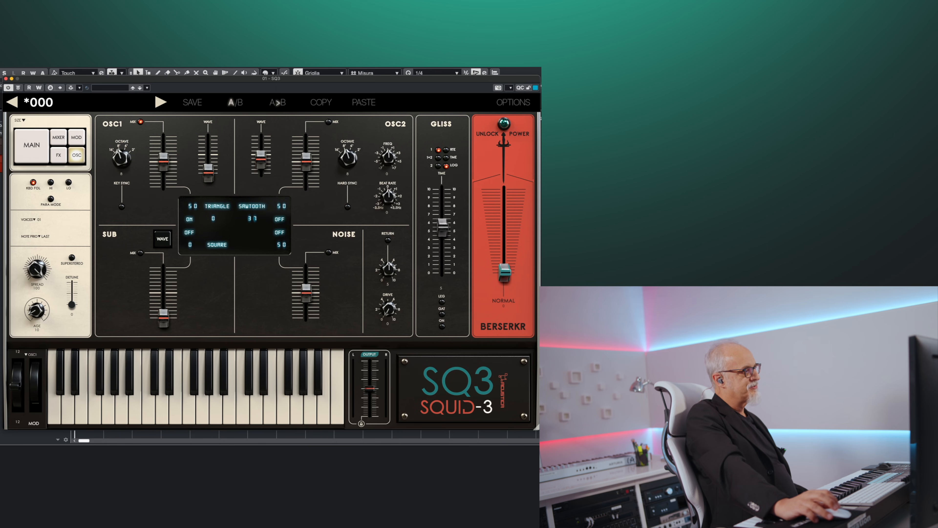
drag(121, 158, 122, 166)
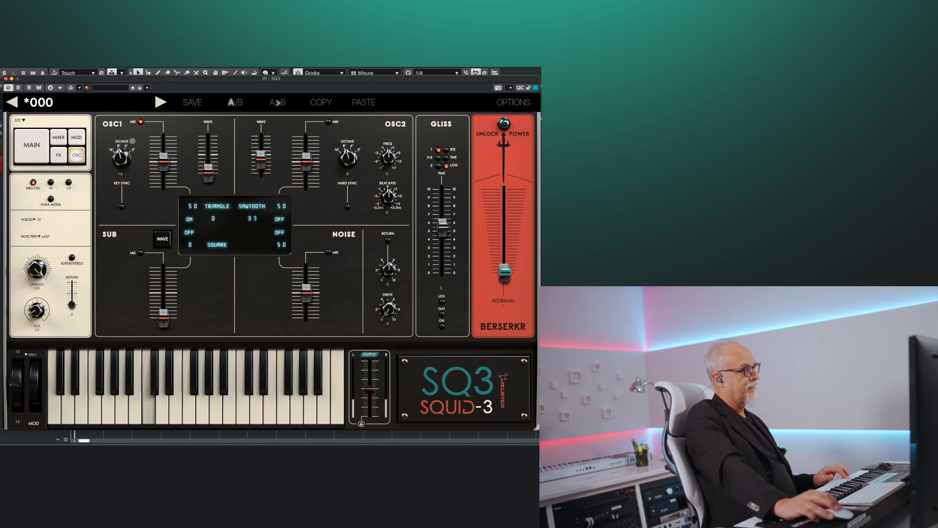
drag(118, 157, 113, 199)
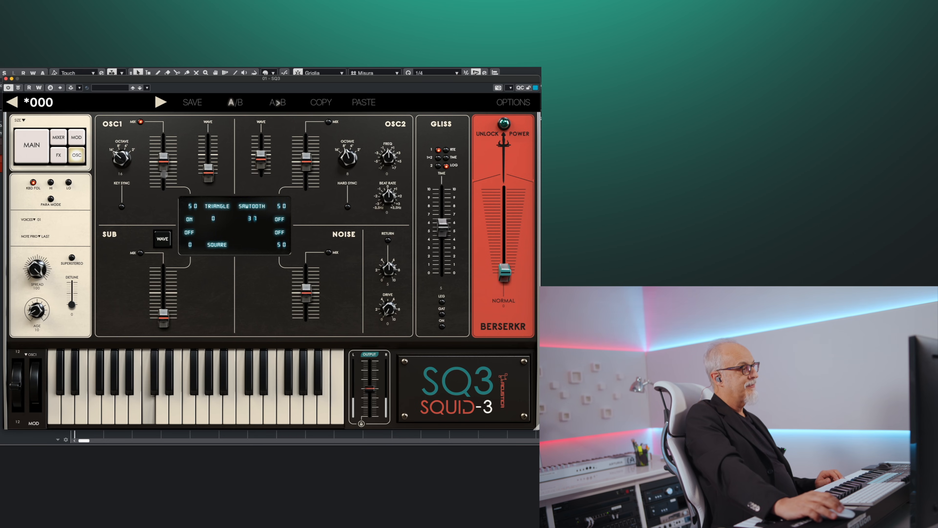
mouse_move(166, 166)
mouse_down()
mouse_move(166, 175)
mouse_move(166, 139)
mouse_move(174, 167)
mouse_up()
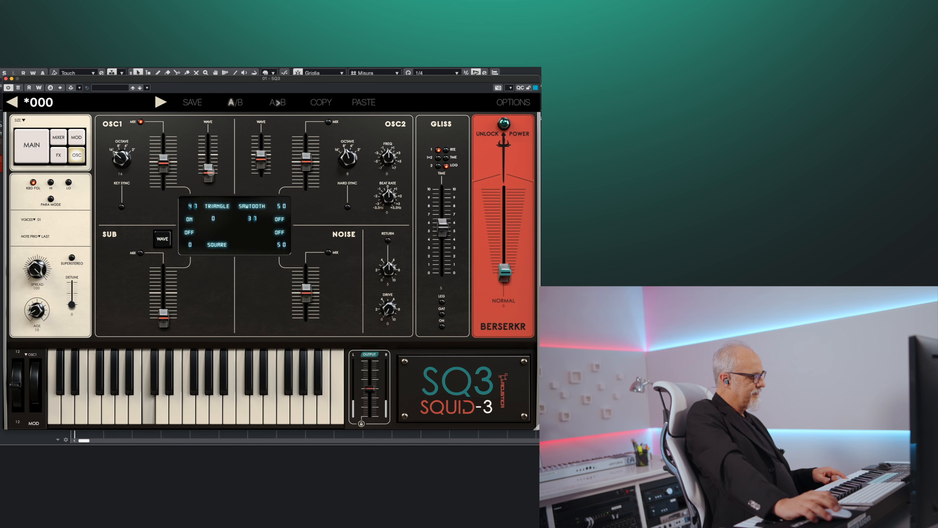
Sweep OSC1's wave through square and pulse back to square at 63, and set its mix level to 40
drag(209, 172, 214, 147)
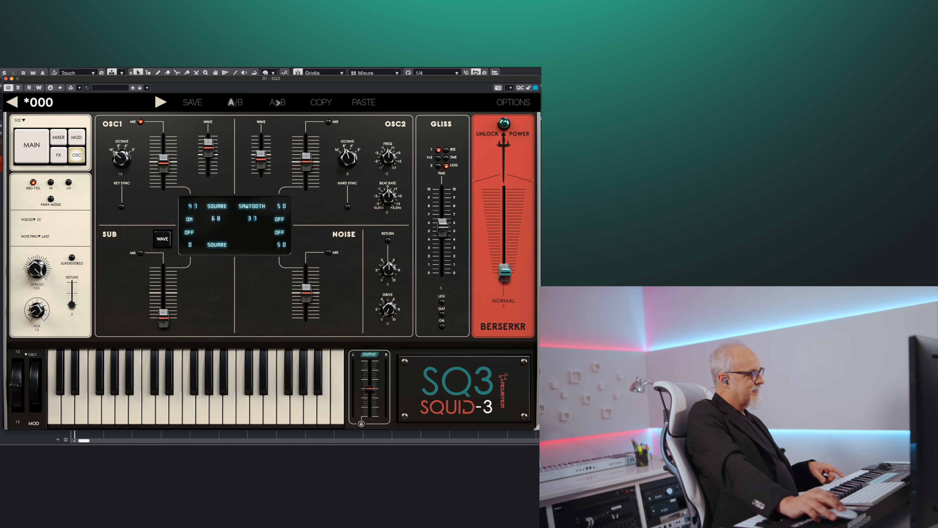
drag(214, 143, 214, 136)
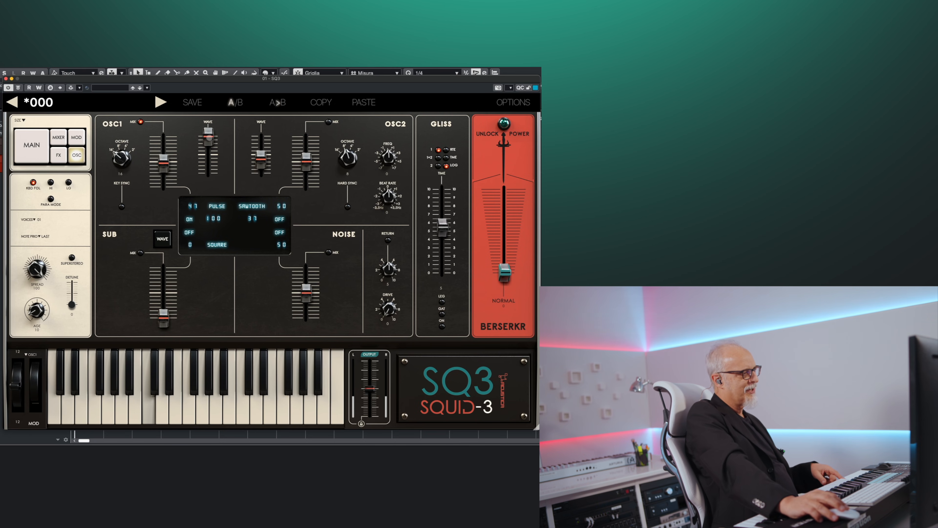
drag(210, 138, 211, 161)
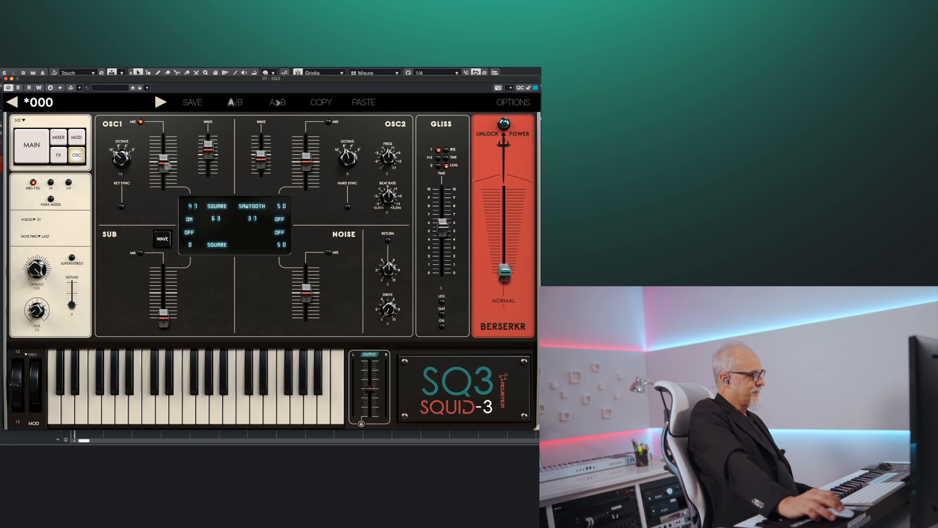
mouse_move(164, 167)
mouse_down()
mouse_move(164, 187)
mouse_move(164, 159)
mouse_move(165, 178)
mouse_move(165, 169)
mouse_up()
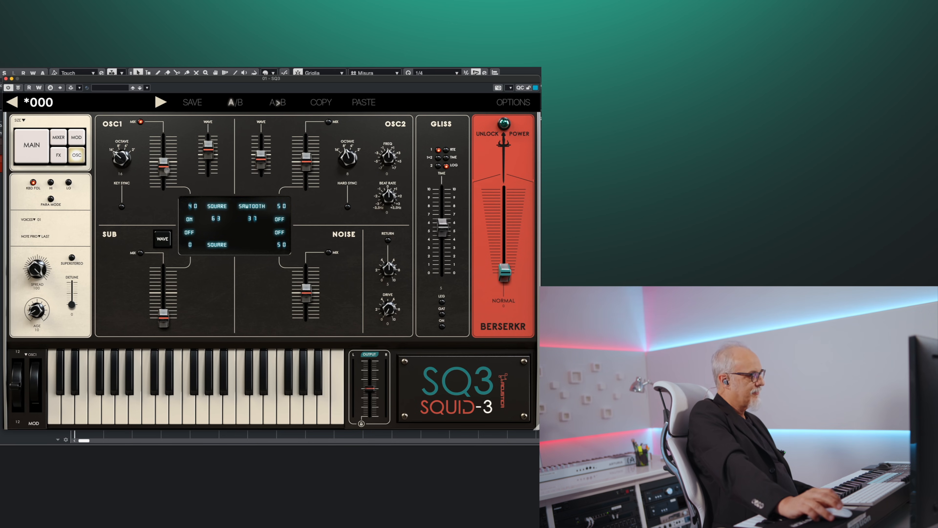
Enter exact OSC1 wave values, first 33 for a sawtooth and finally 67 for a square
double_click(216, 219)
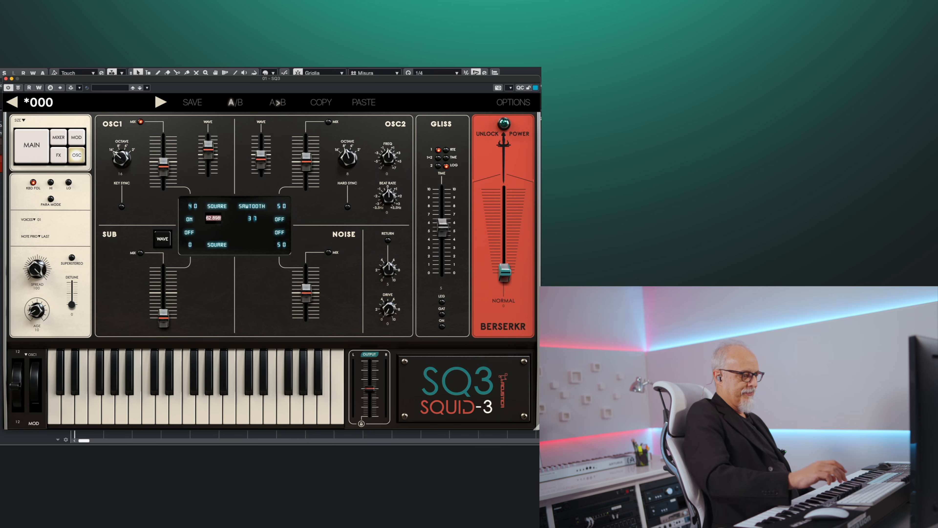
text(33)
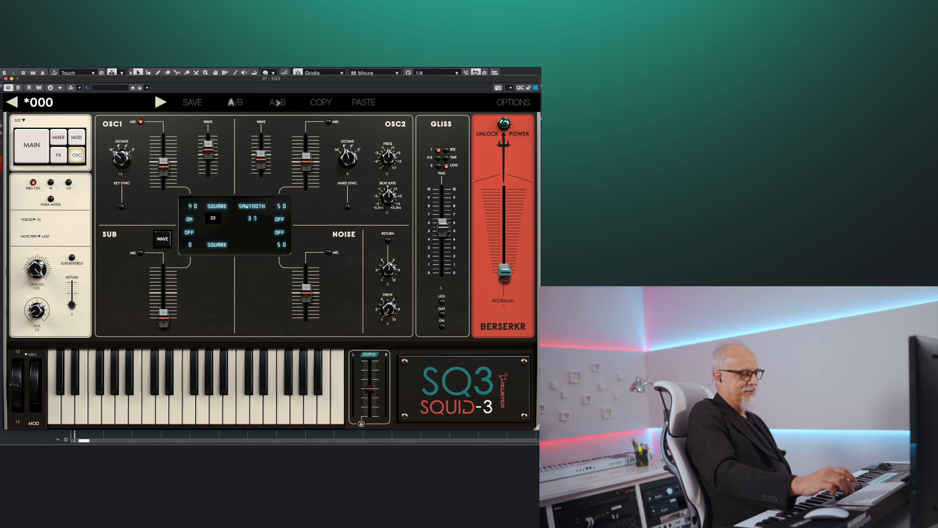
key(Return)
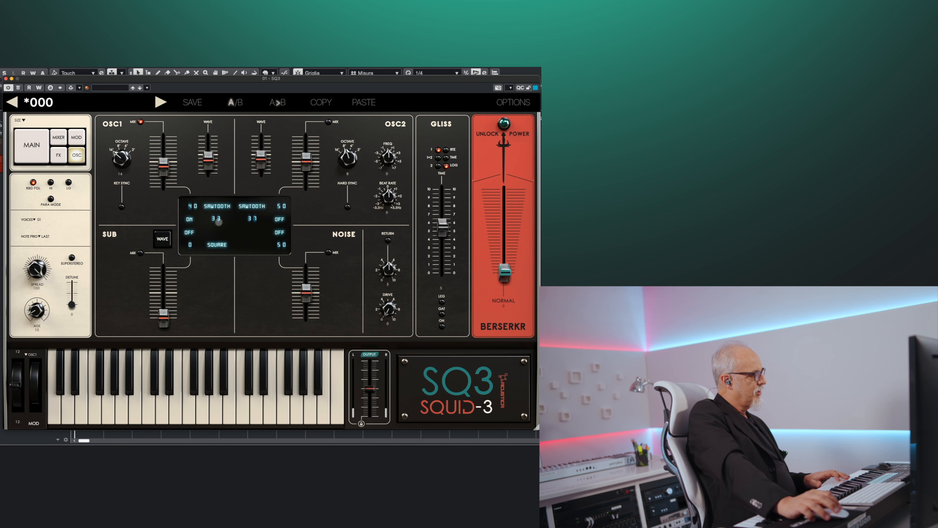
double_click(213, 218)
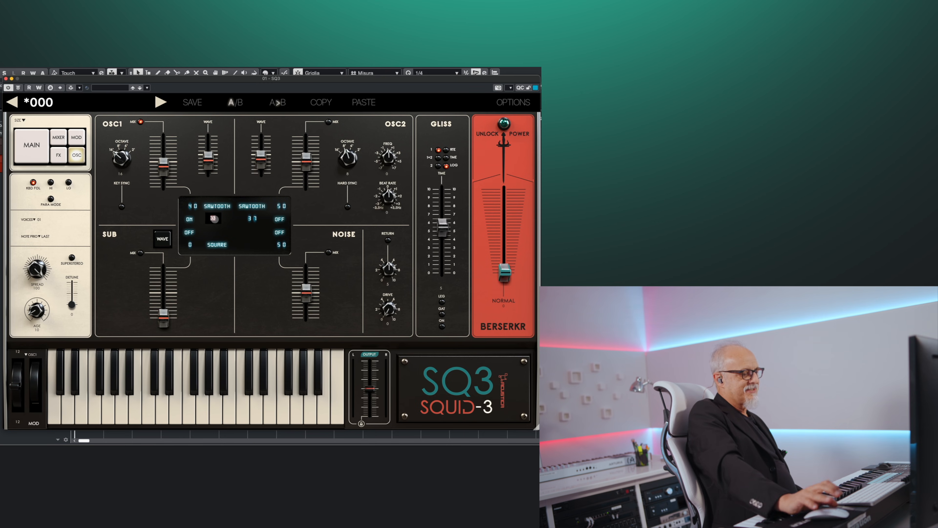
text(61)
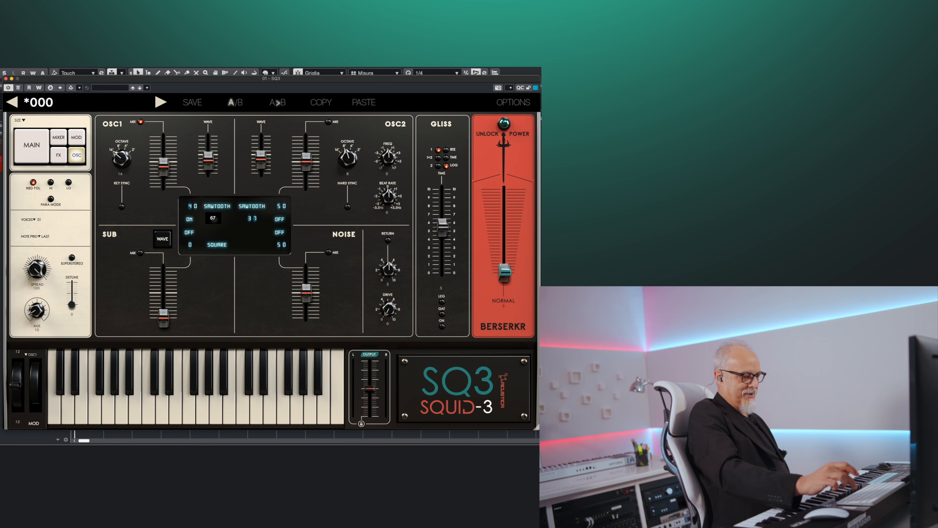
key(Return)
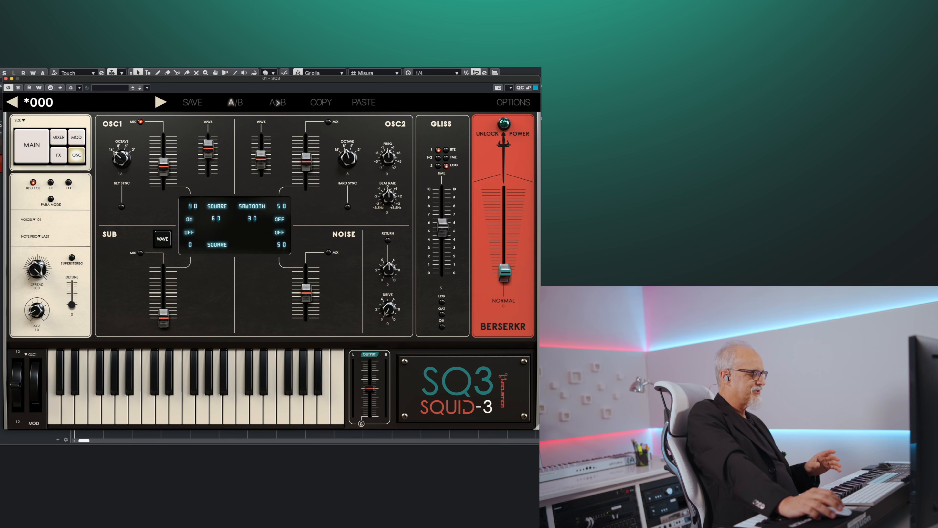
Enable OSC2 in the mix and sweep its frequency up and down against OSC1
click(329, 123)
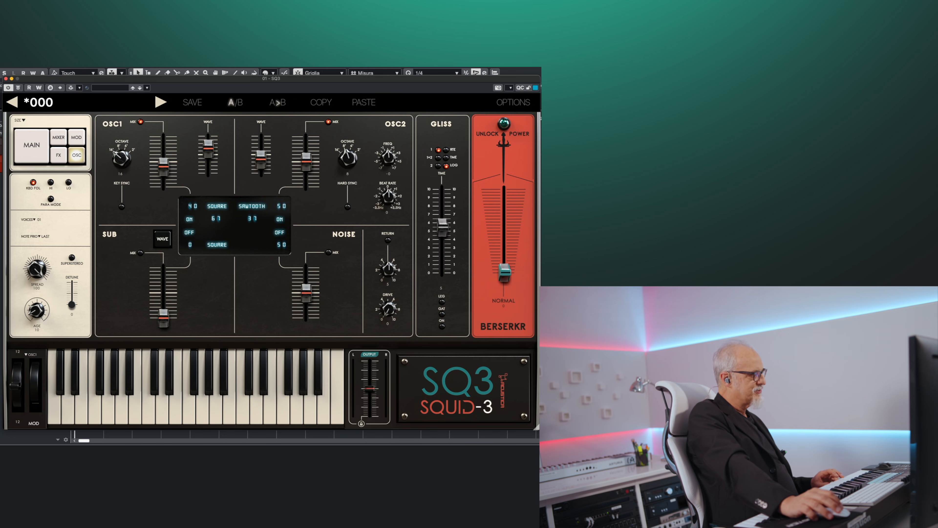
drag(387, 158, 389, 131)
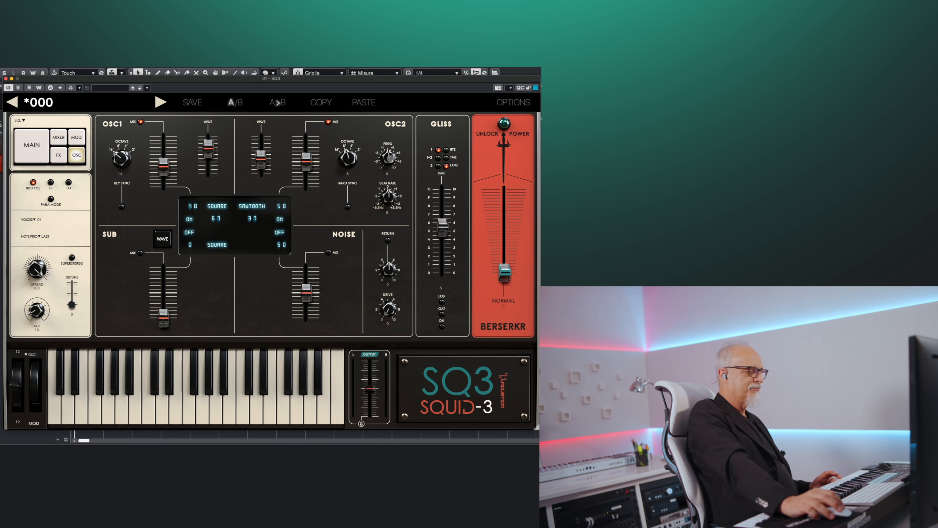
drag(390, 157, 383, 177)
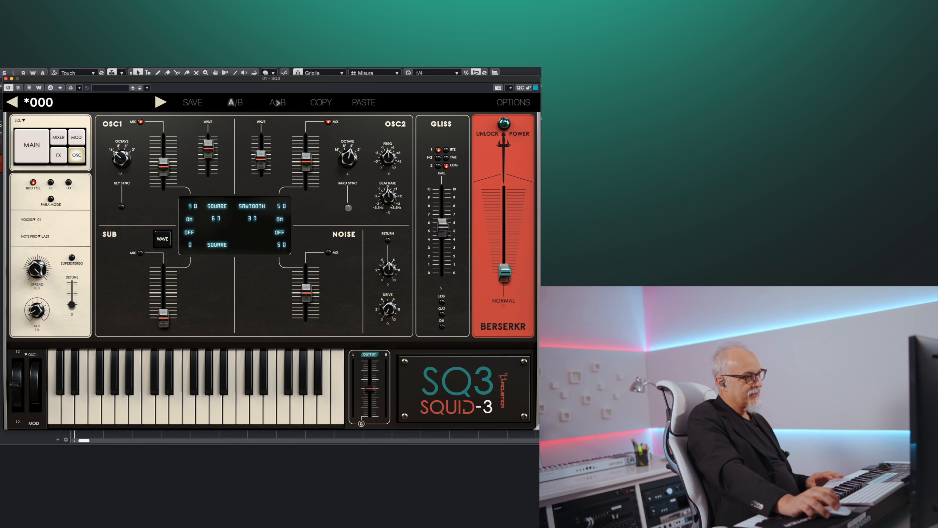
Turn on OSC2's hard sync and sweep the OSC2 frequency with sync active
click(348, 208)
drag(392, 160, 363, 126)
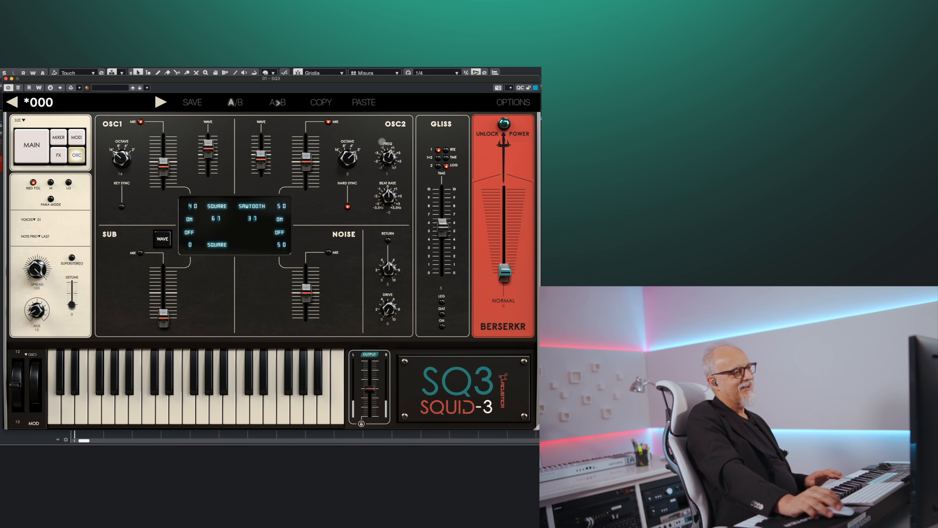
drag(388, 157, 391, 203)
mouse_move(388, 157)
mouse_down()
mouse_move(400, 129)
mouse_move(394, 173)
mouse_move(395, 162)
mouse_up()
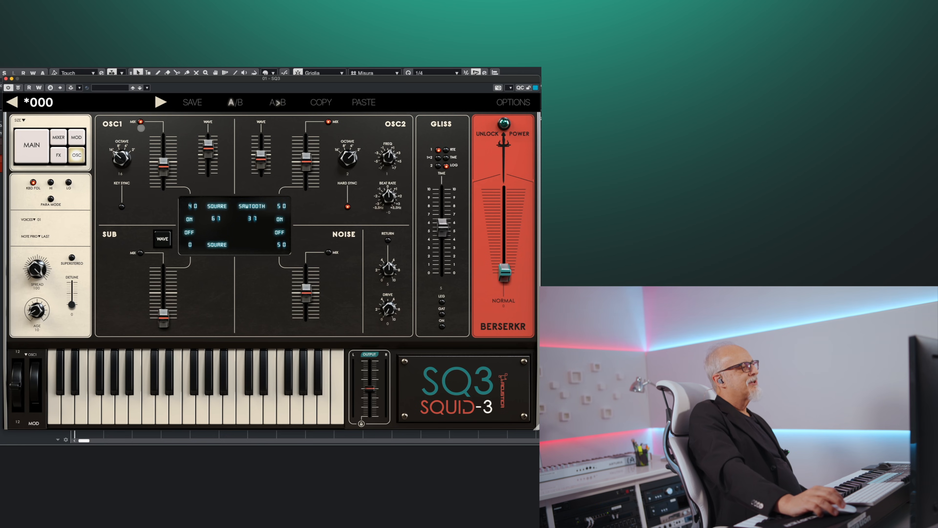
Mute OSC1 and OSC2, enable the sub oscillator, and raise its level to 76
click(141, 123)
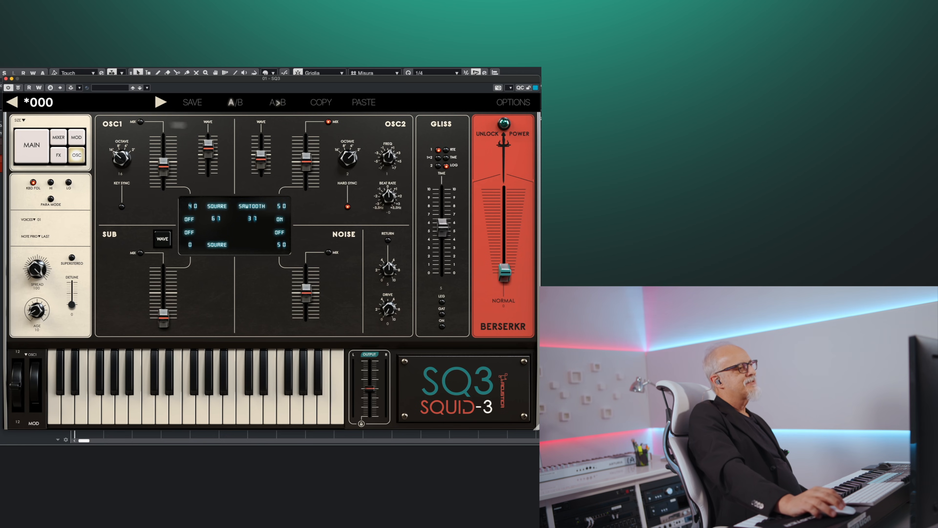
click(329, 123)
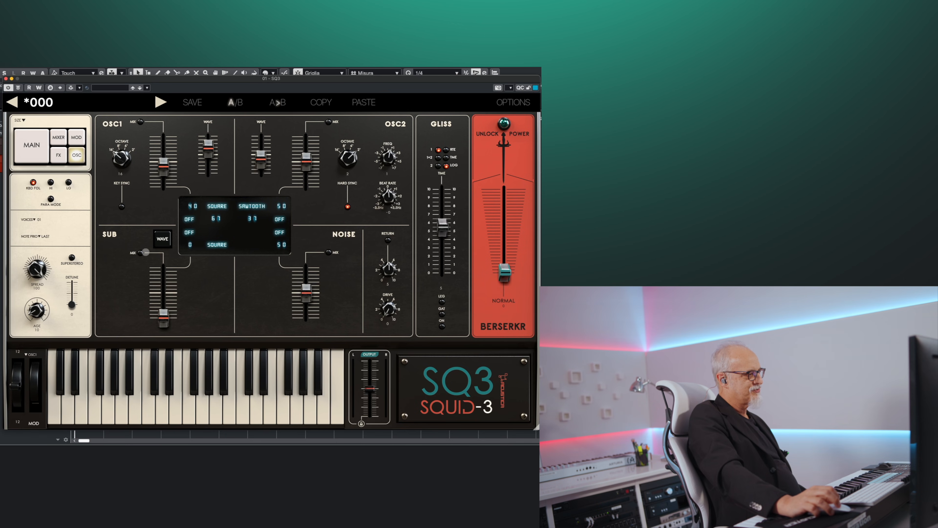
click(141, 253)
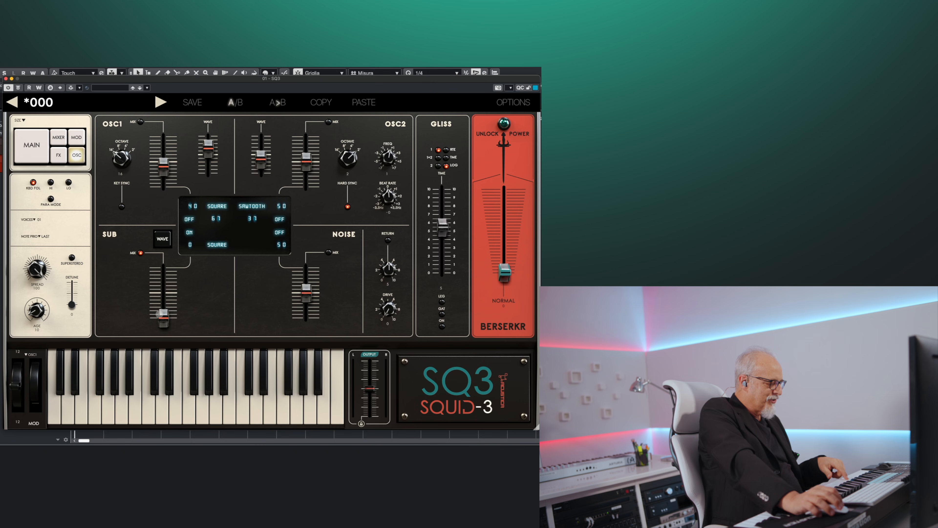
drag(163, 316, 164, 279)
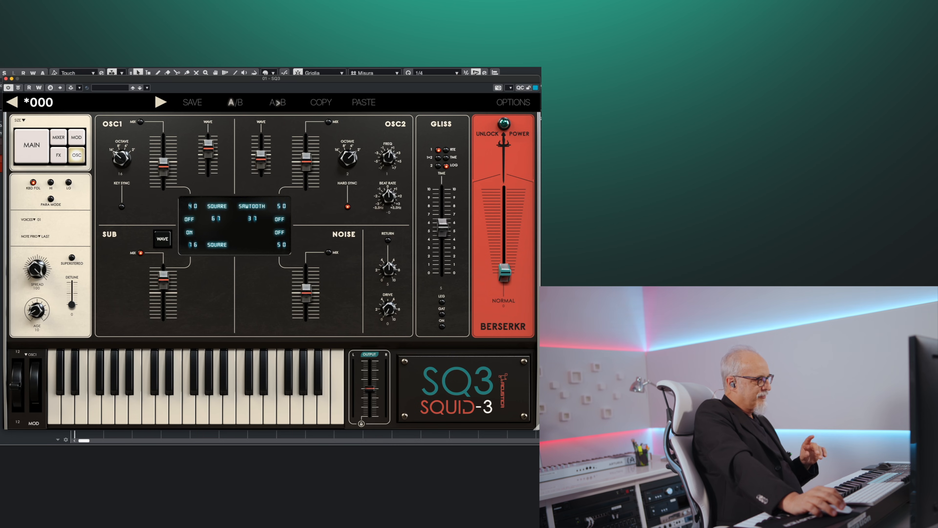
Cycle the sub oscillator through its sawtooth, square and sine waveforms, ending on triangle
click(166, 242)
click(166, 242)
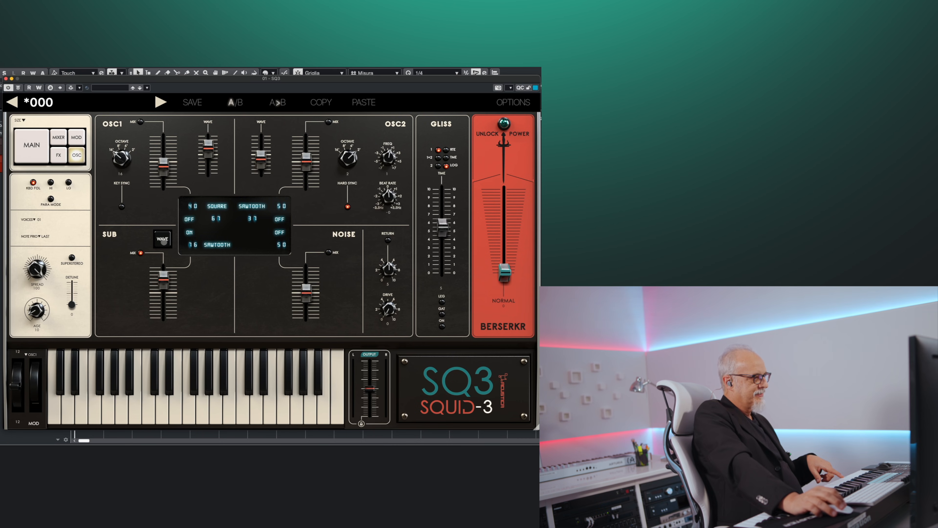
click(163, 241)
click(163, 241)
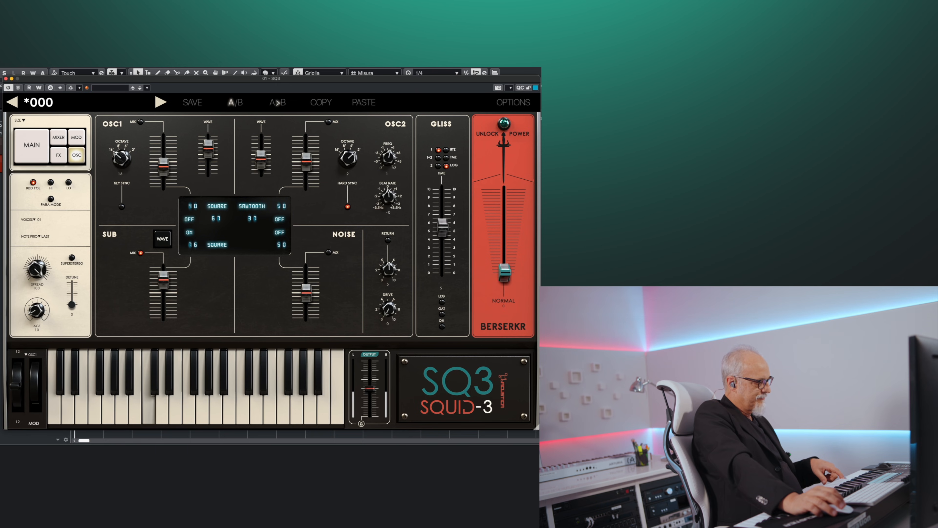
click(163, 240)
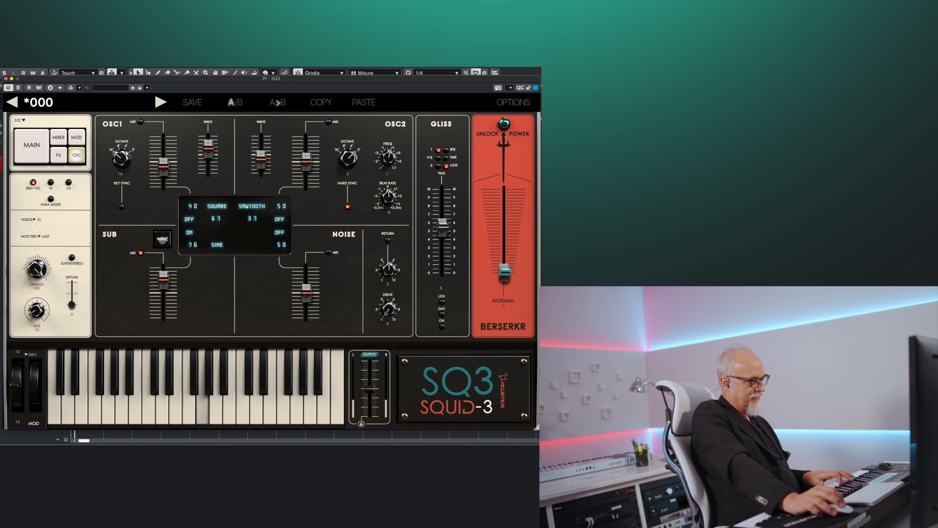
click(162, 239)
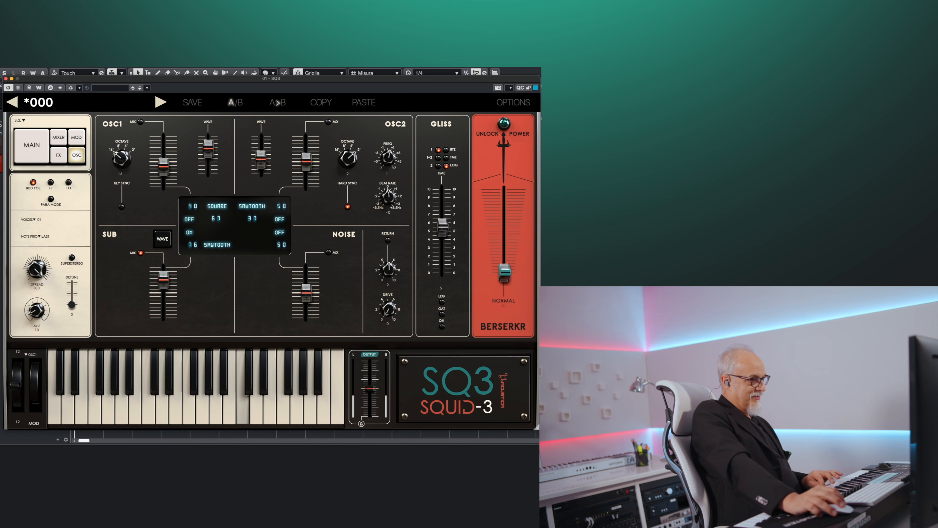
click(162, 239)
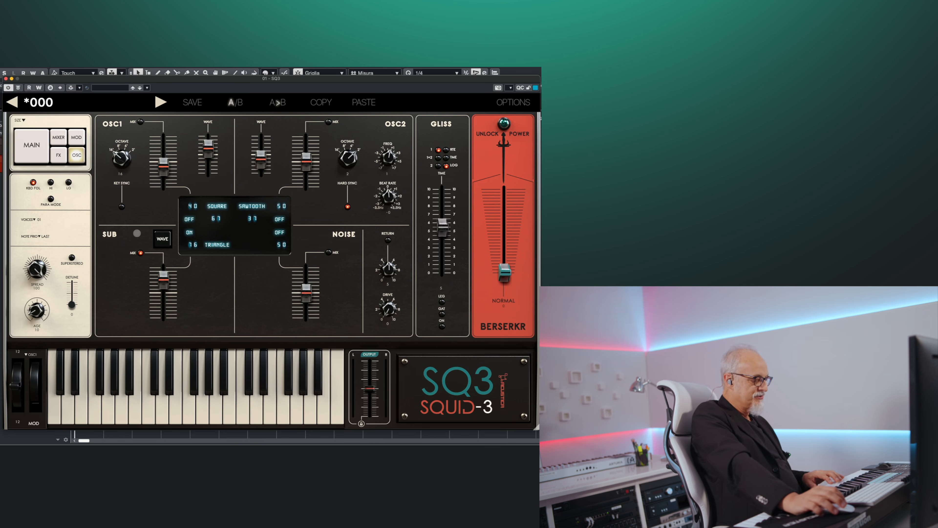
Enable OSC1 alongside the sub, set its wave to triangle at 0, and vary its octave
drag(124, 161, 123, 139)
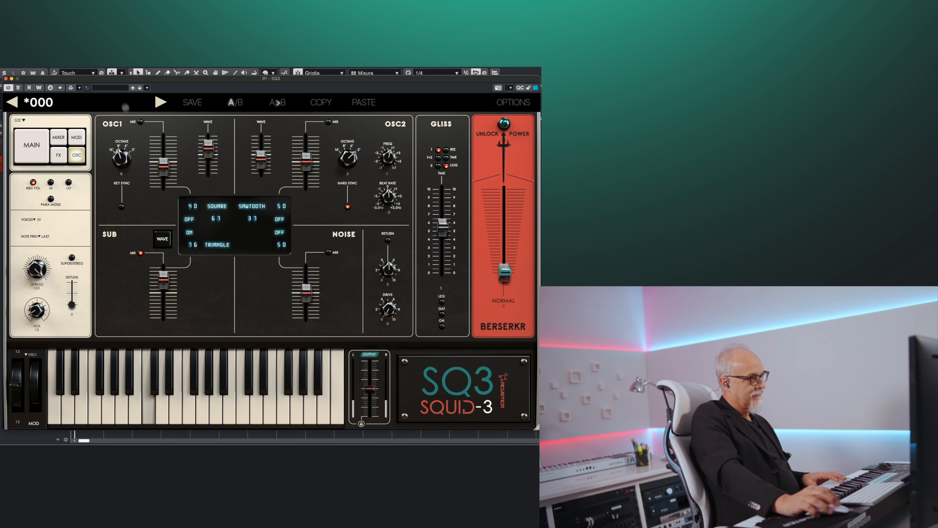
mouse_move(121, 157)
mouse_down()
mouse_move(122, 169)
mouse_move(122, 154)
mouse_up()
click(140, 121)
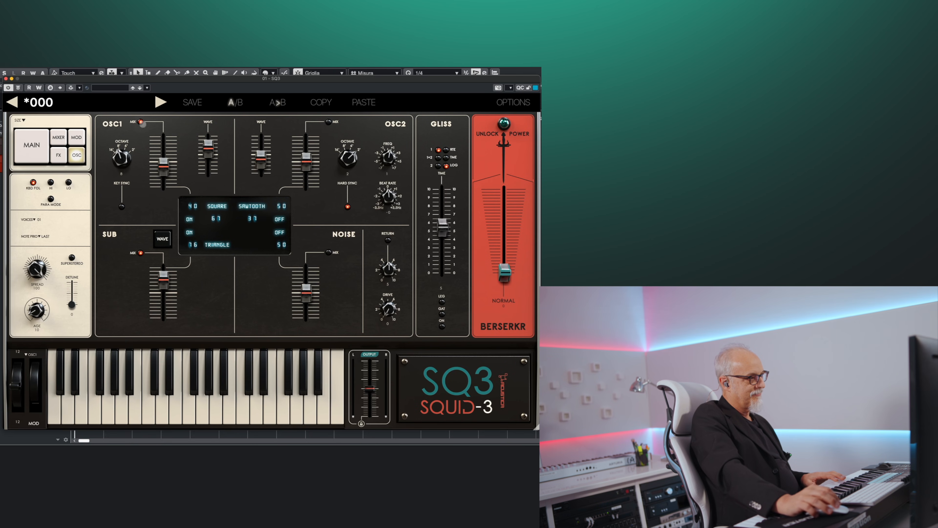
drag(208, 151, 184, 197)
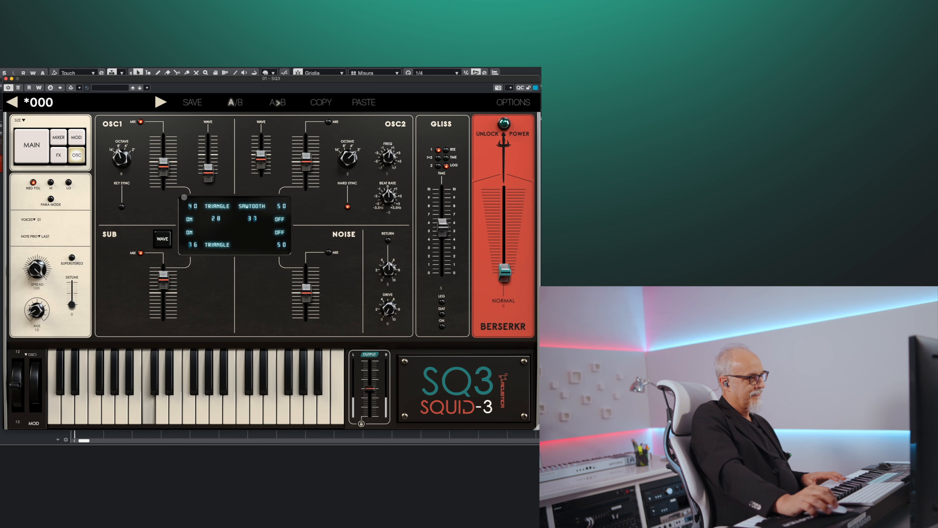
drag(124, 159, 131, 140)
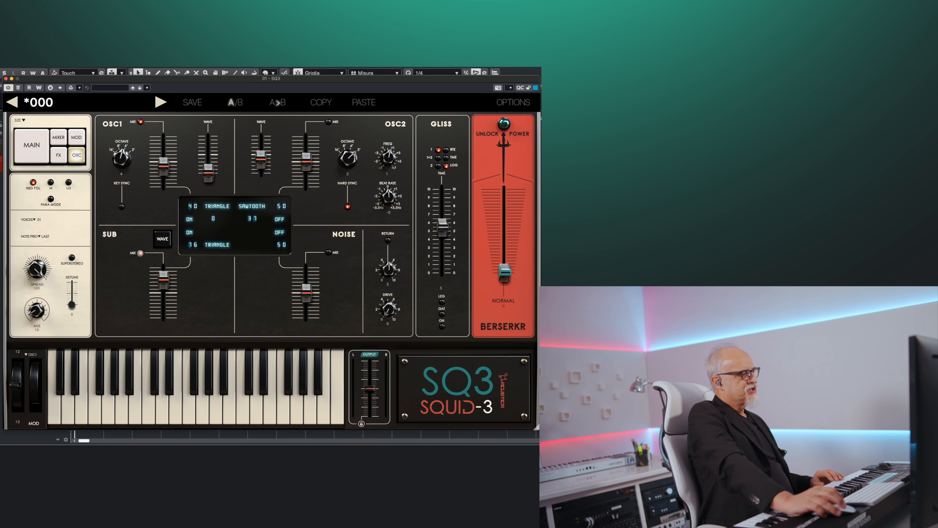
Mute the sub oscillator and OSC1, enable the noise source, and lower its level
click(140, 253)
click(140, 122)
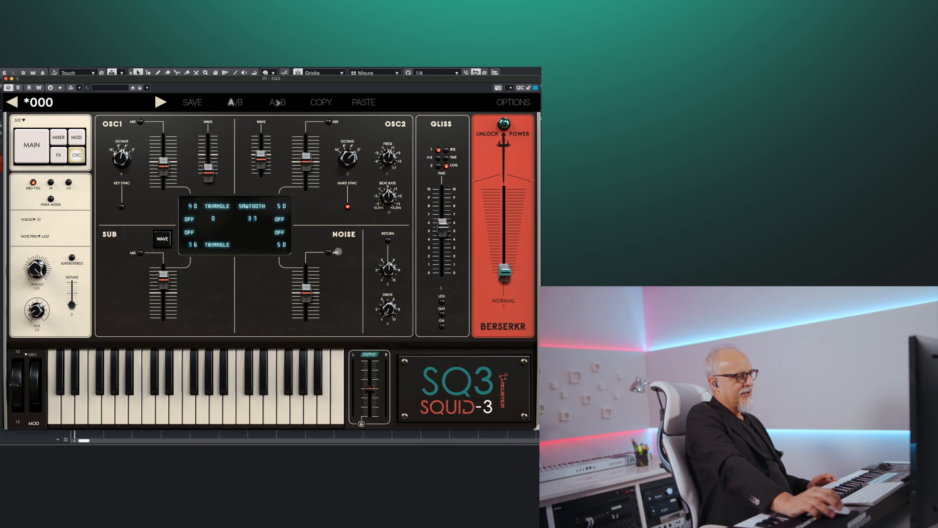
click(327, 253)
drag(306, 292, 302, 318)
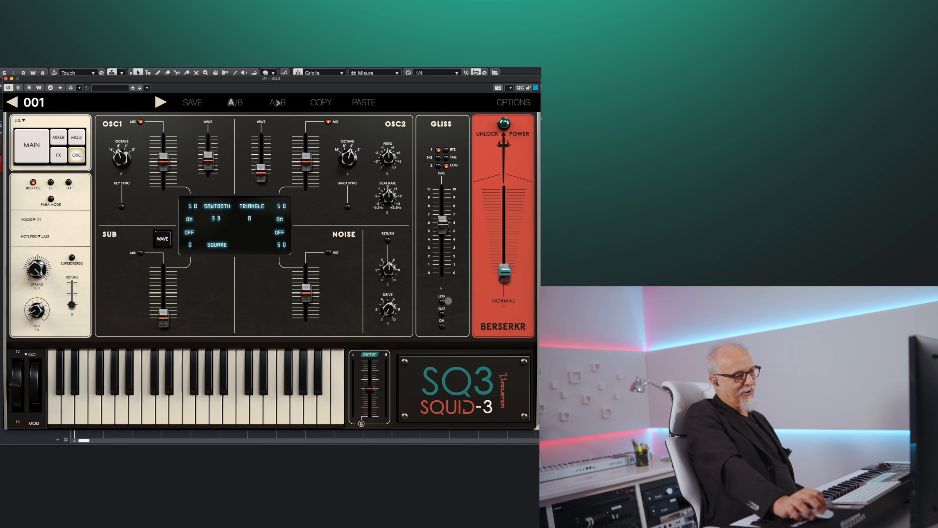
Turn on the glissando, mute OSC2, and raise the glide time with only OSC1 sounding
click(442, 328)
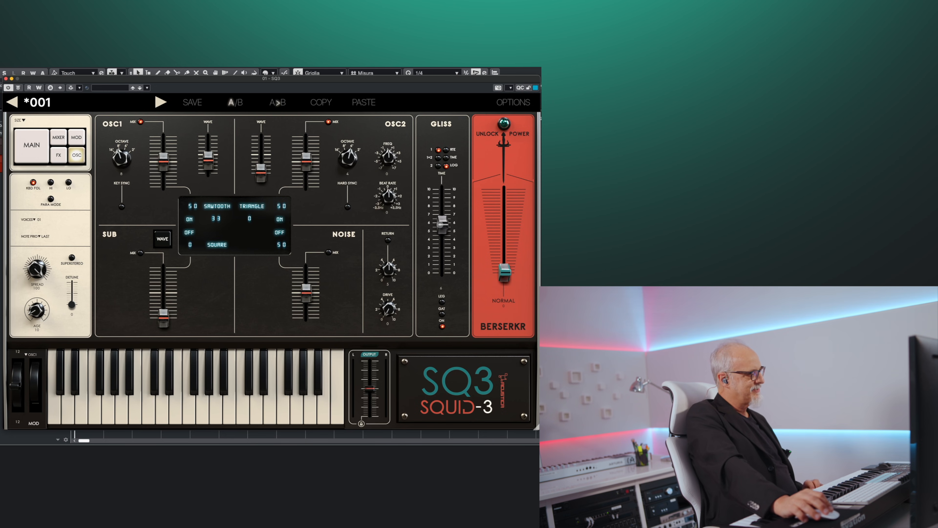
drag(443, 223, 442, 219)
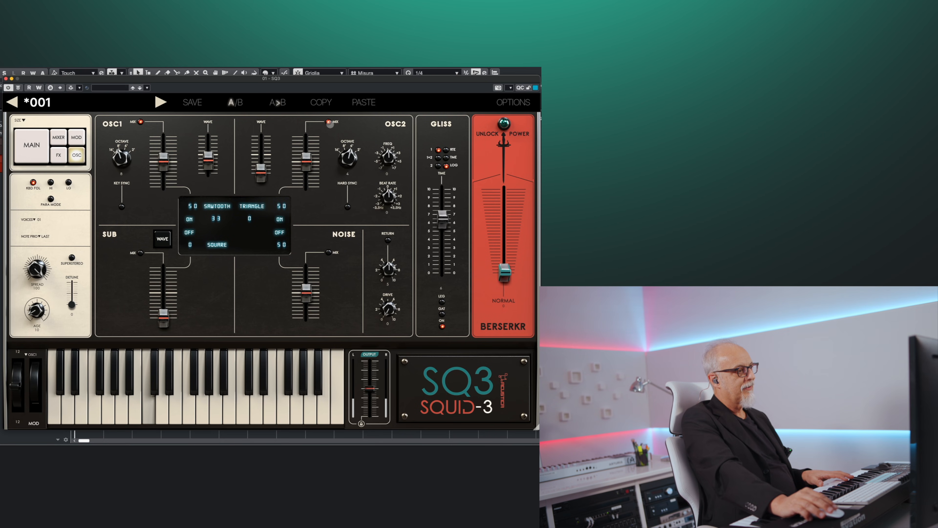
click(329, 123)
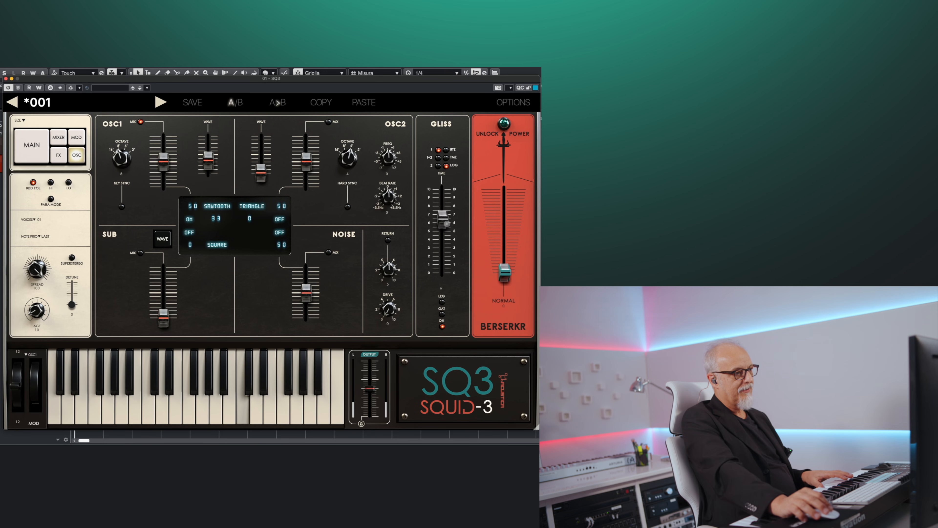
drag(447, 224, 445, 206)
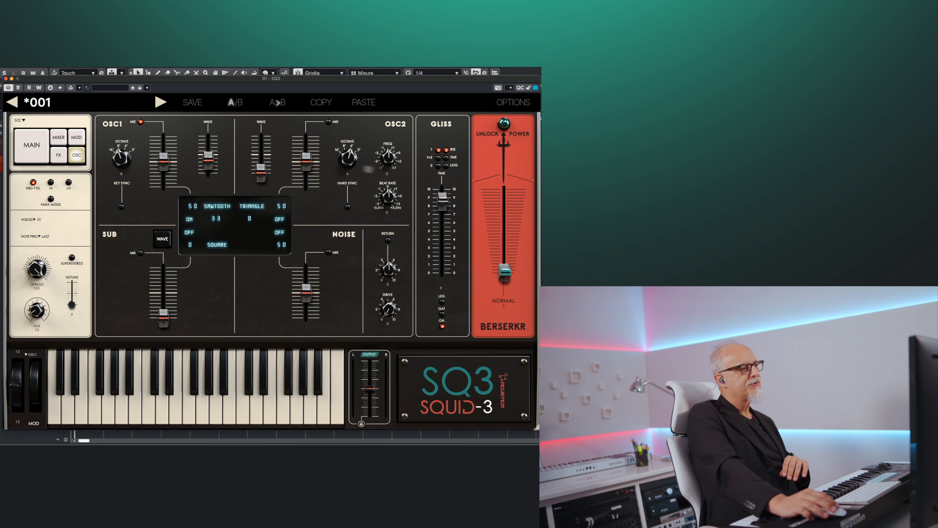
Re-enable OSC2 at level 54 and try the glide assigned to oscillators 1+2 and to oscillator 2 only
drag(307, 161, 300, 200)
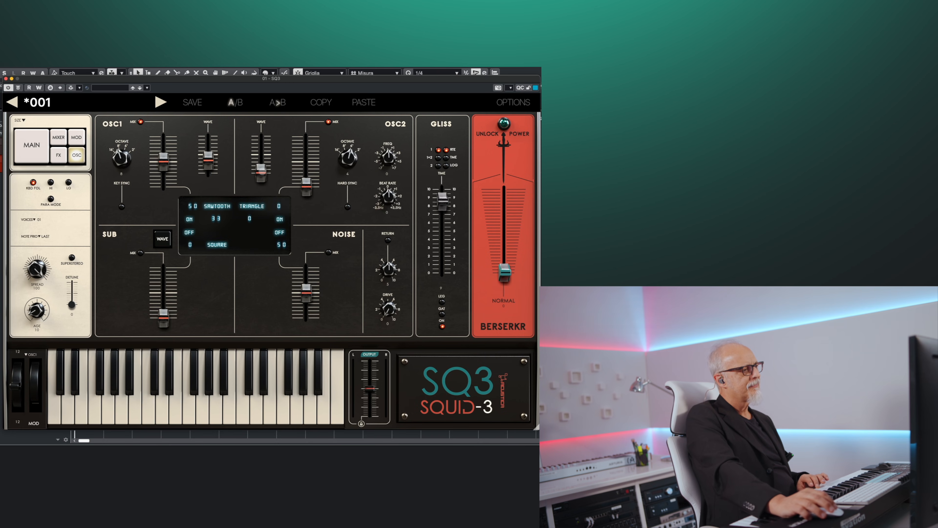
drag(306, 187, 307, 158)
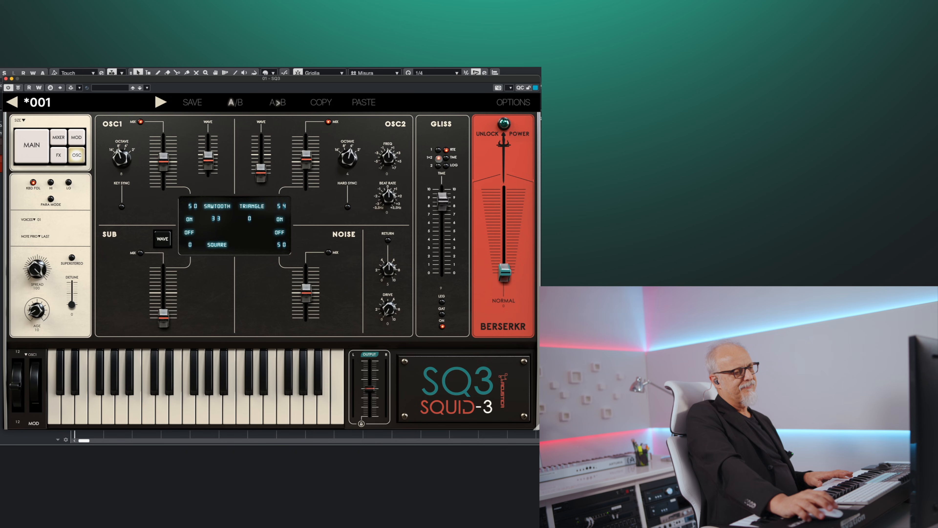
click(439, 157)
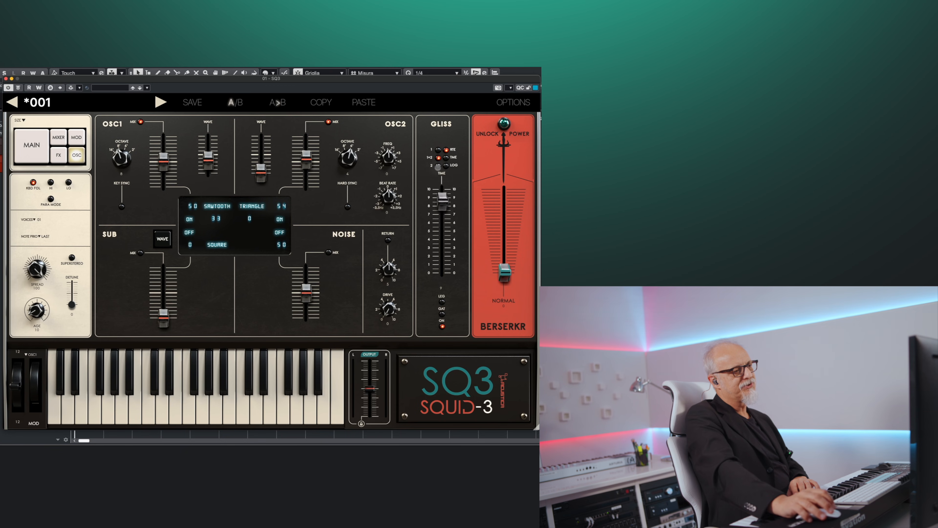
click(438, 167)
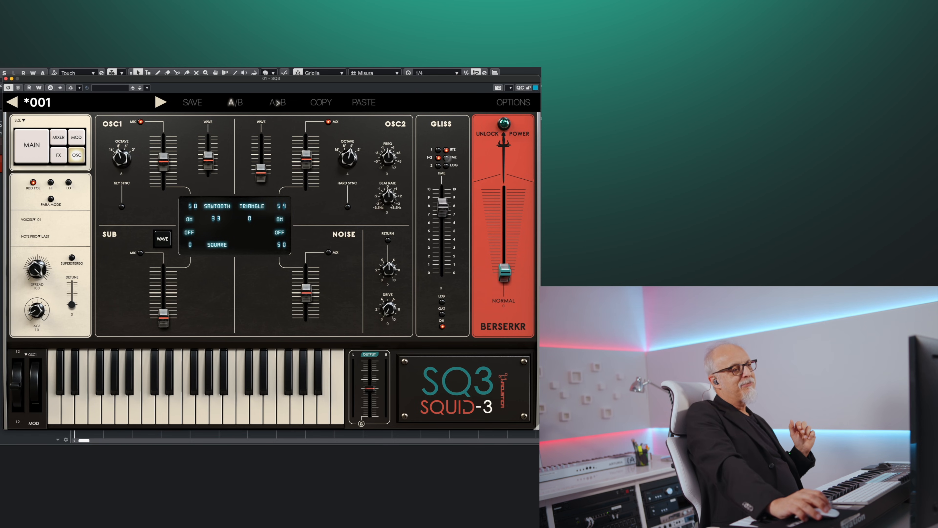
Switch the glide behaviour to TIME and to LOG, and vary the glide time
click(447, 157)
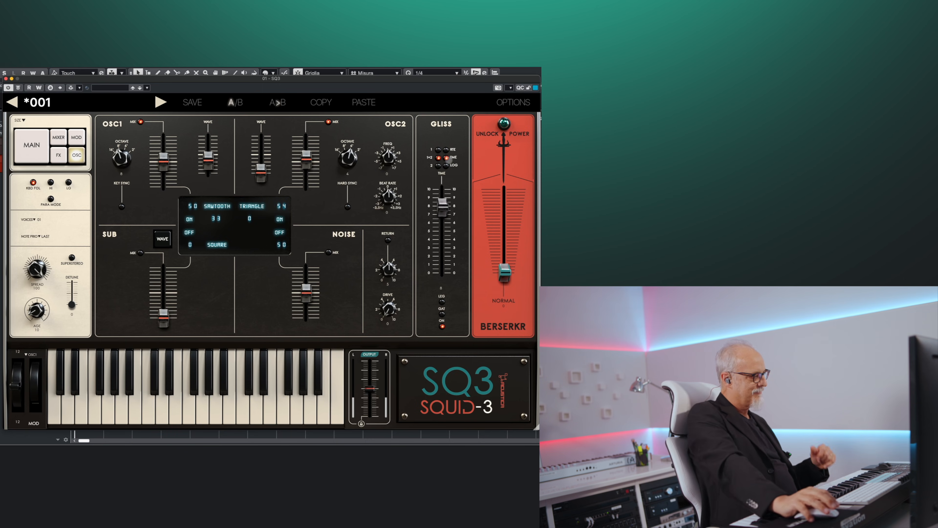
click(447, 166)
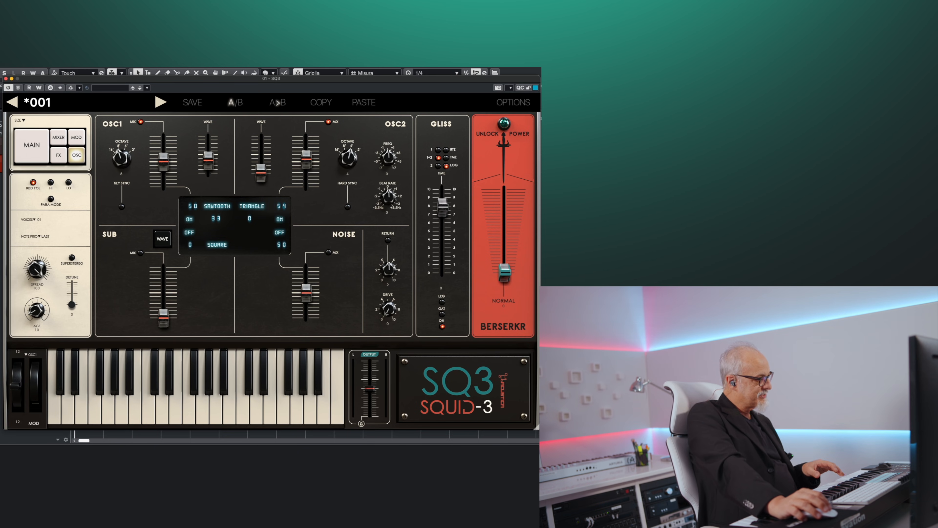
drag(443, 208, 443, 201)
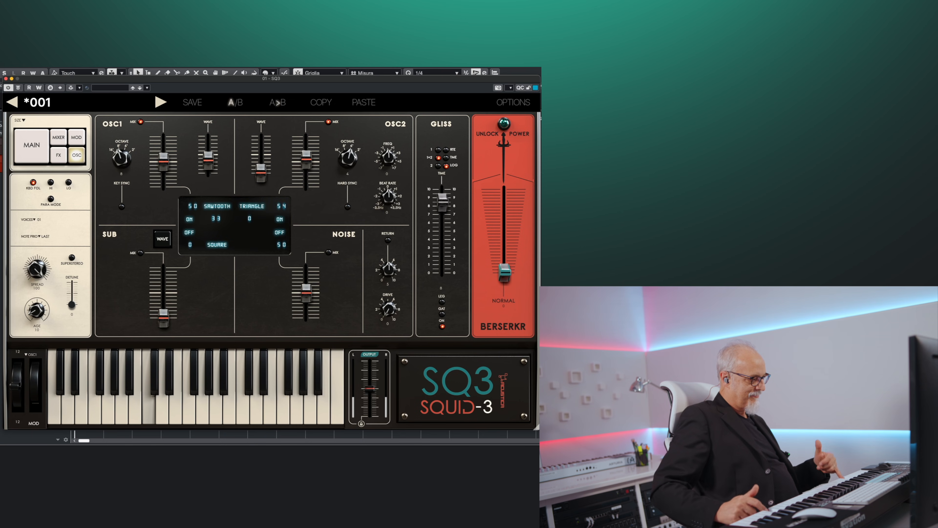
drag(442, 201, 443, 211)
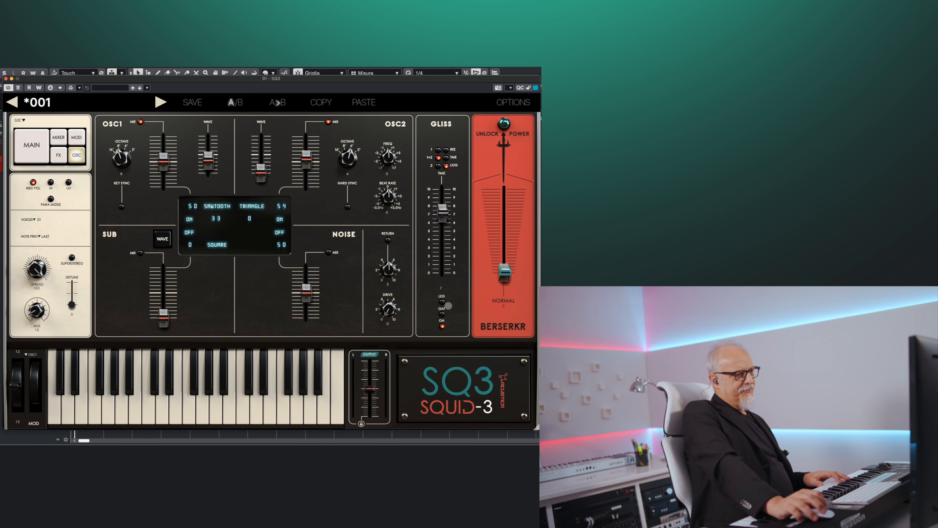
Enable legato glide, raise the glide time, and try the GAT glide option
click(442, 302)
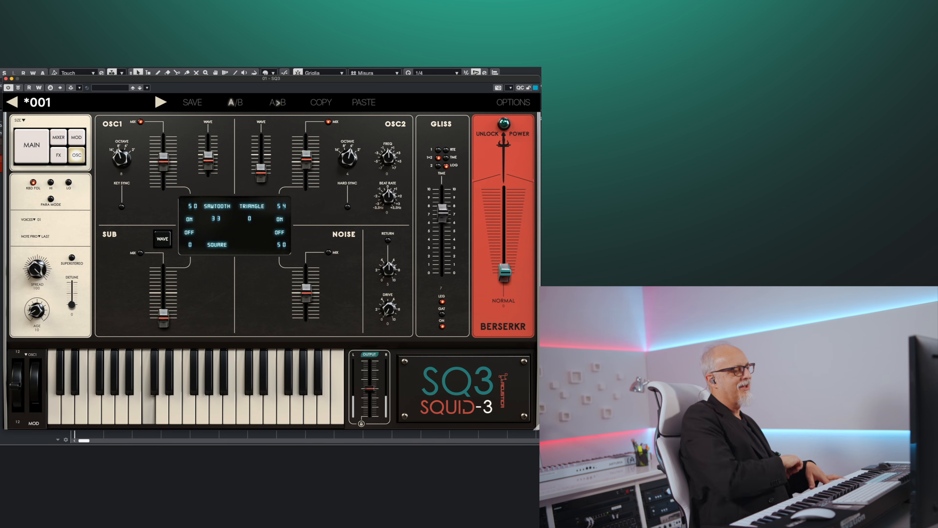
drag(442, 213, 442, 201)
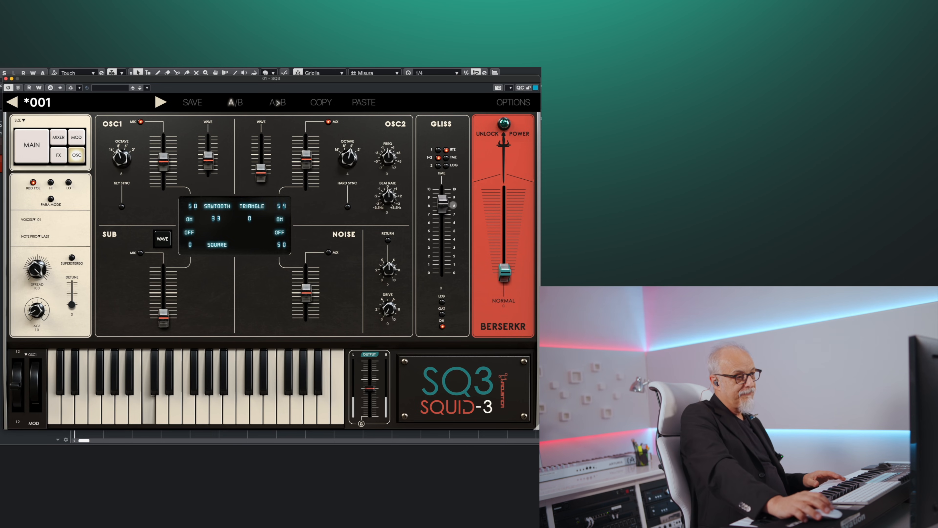
click(443, 315)
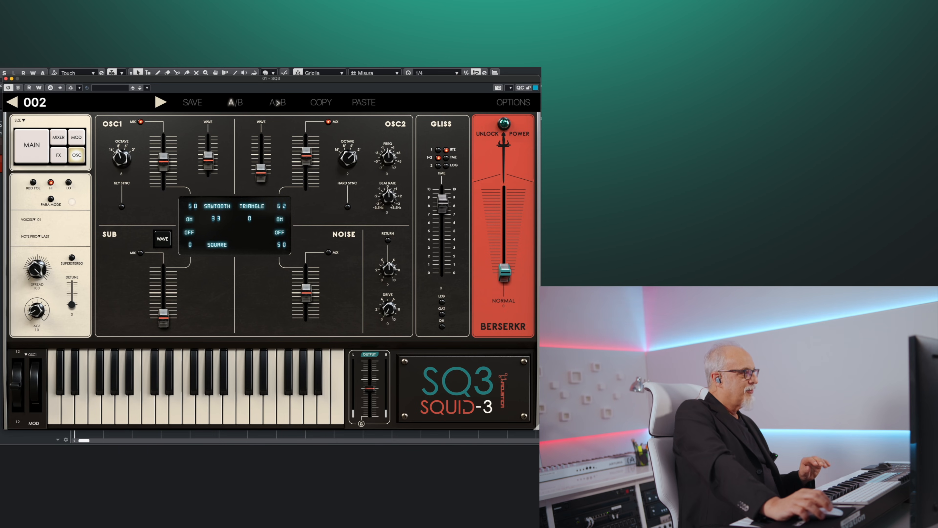
Enable paraphonic mode, vary OSC2's frequency with keyboard follow on, and compare OSC2's HI and LO modes
click(50, 199)
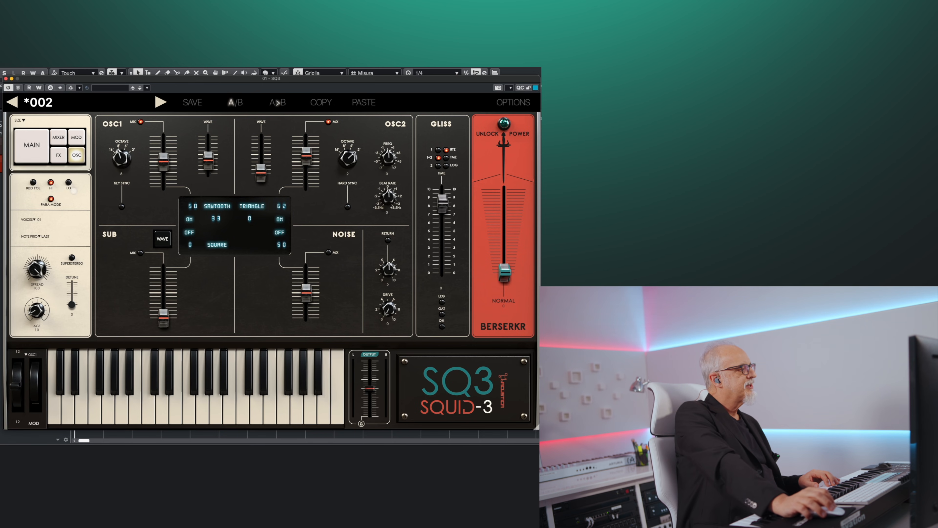
click(33, 182)
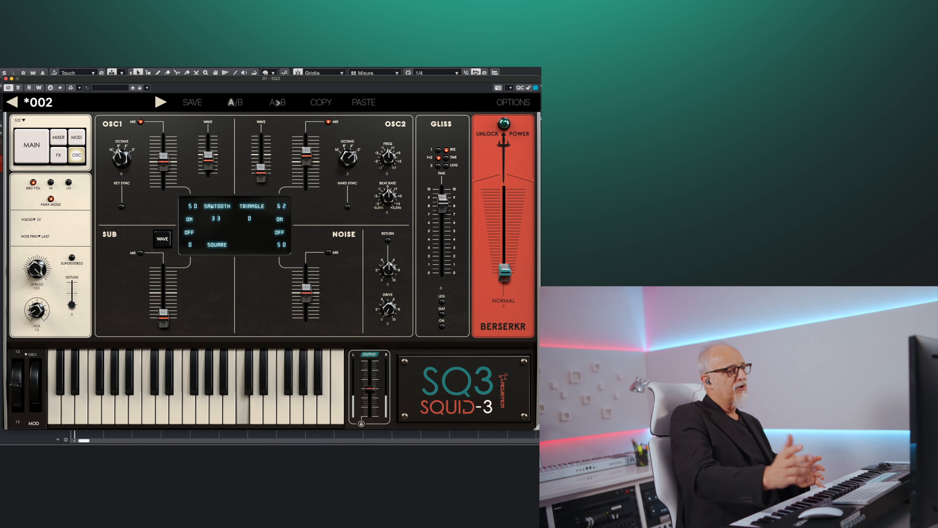
drag(386, 152, 403, 98)
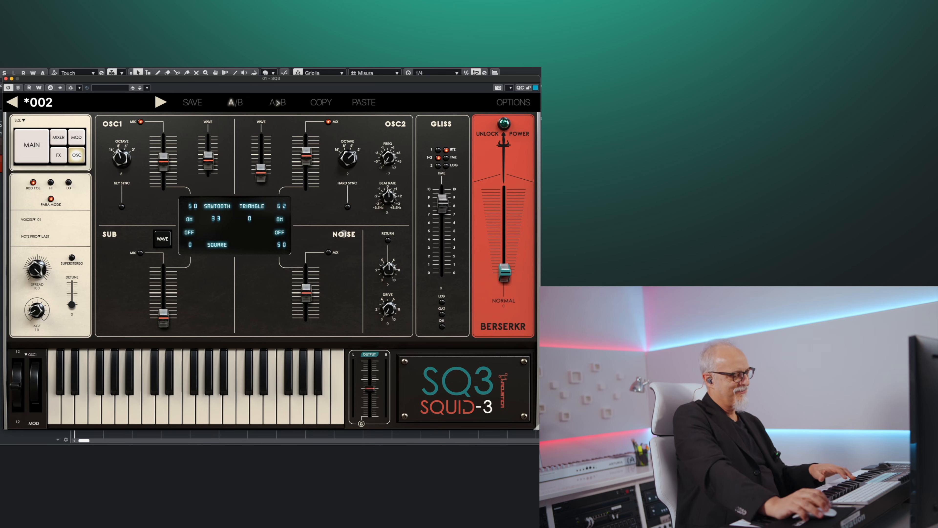
drag(389, 157, 391, 125)
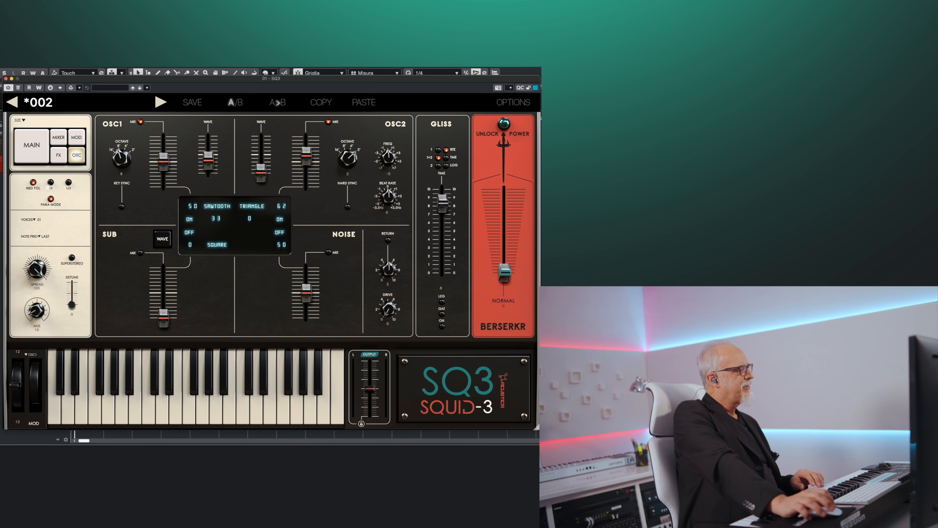
click(51, 182)
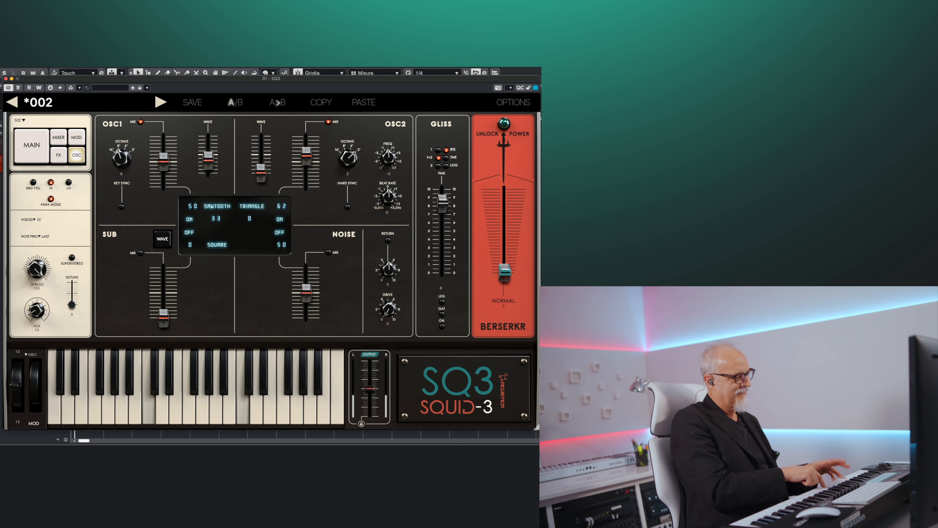
click(69, 182)
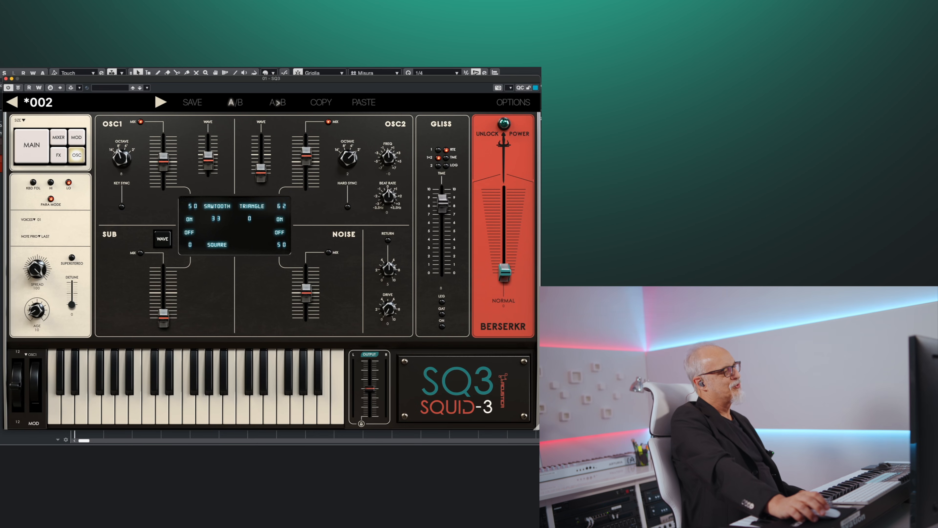
Show the mixer controls on the dedicated mixer page and within the full main page
click(58, 137)
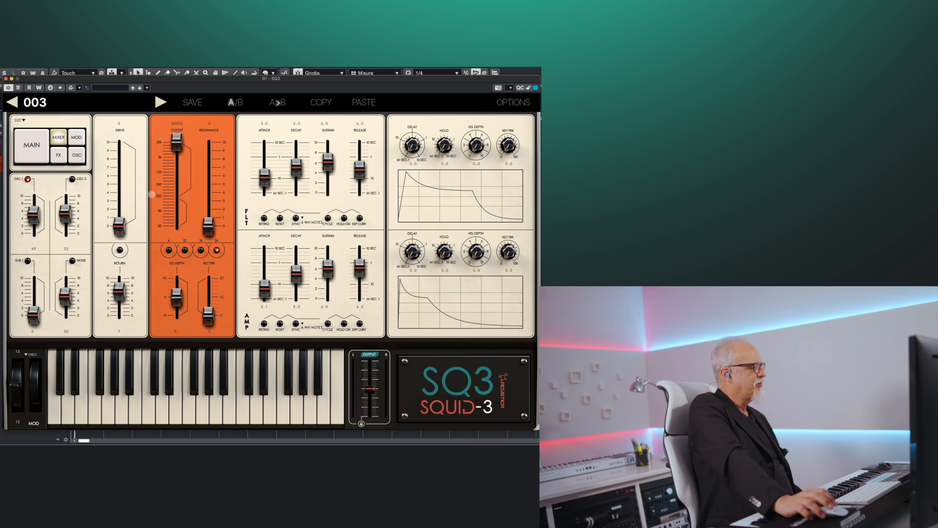
click(32, 144)
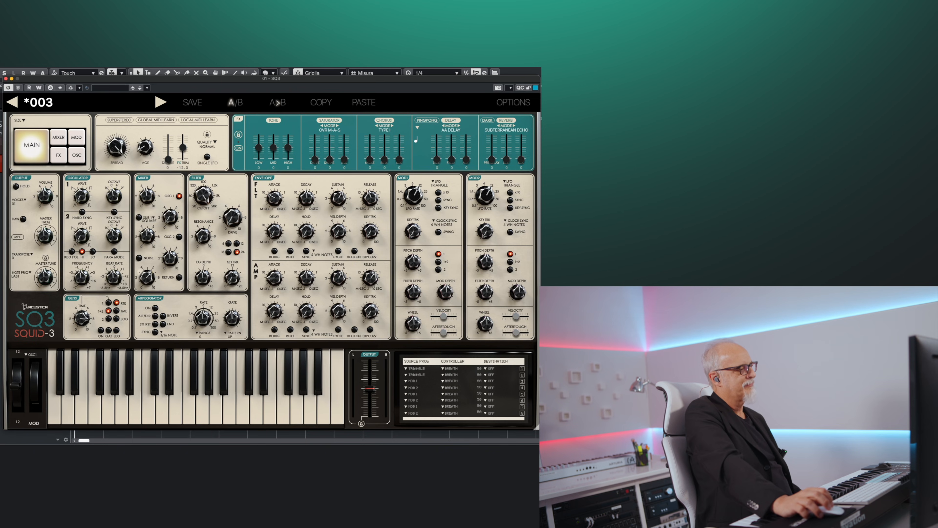
click(133, 270)
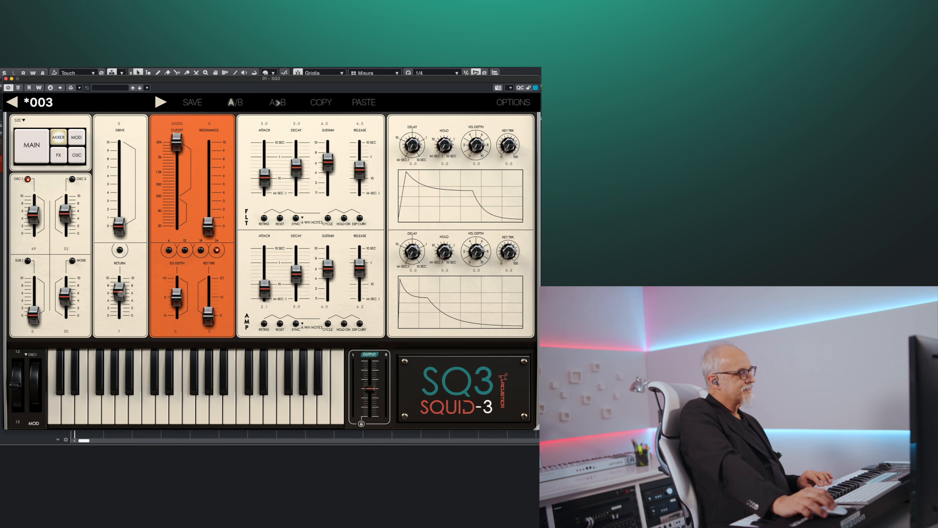
Enable the mixer return at level 9, and raise and lower OSC1's level to vary the fed-back signal
mouse_move(119, 292)
mouse_down()
mouse_move(119, 316)
mouse_move(119, 286)
mouse_up()
click(120, 250)
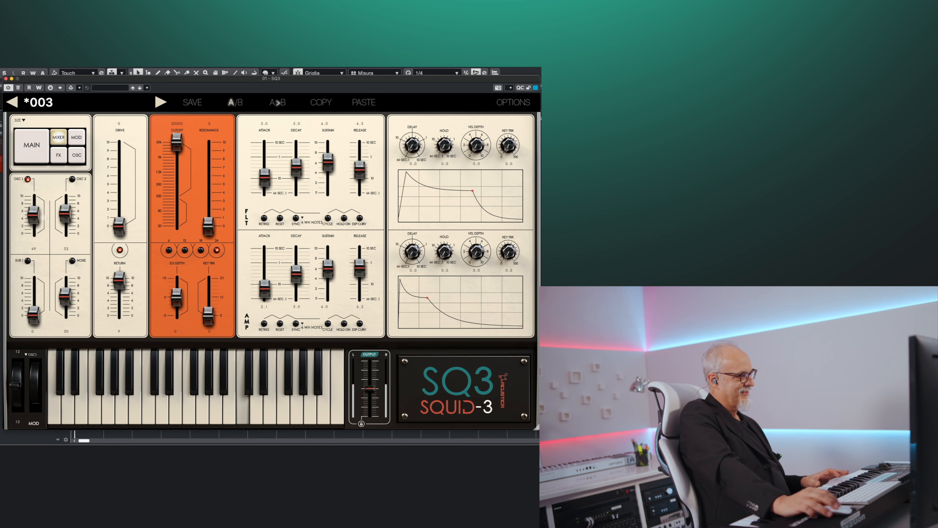
drag(32, 217, 33, 203)
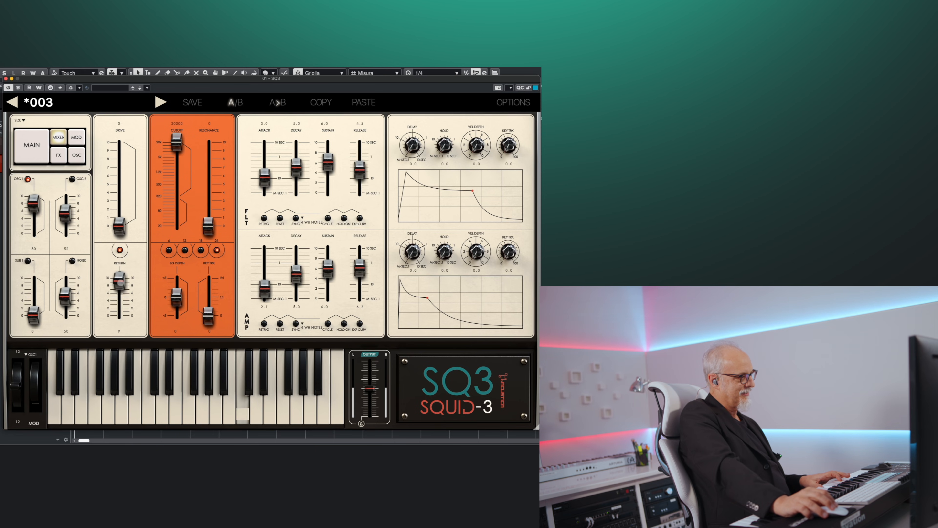
drag(117, 279, 117, 278)
drag(34, 204, 33, 216)
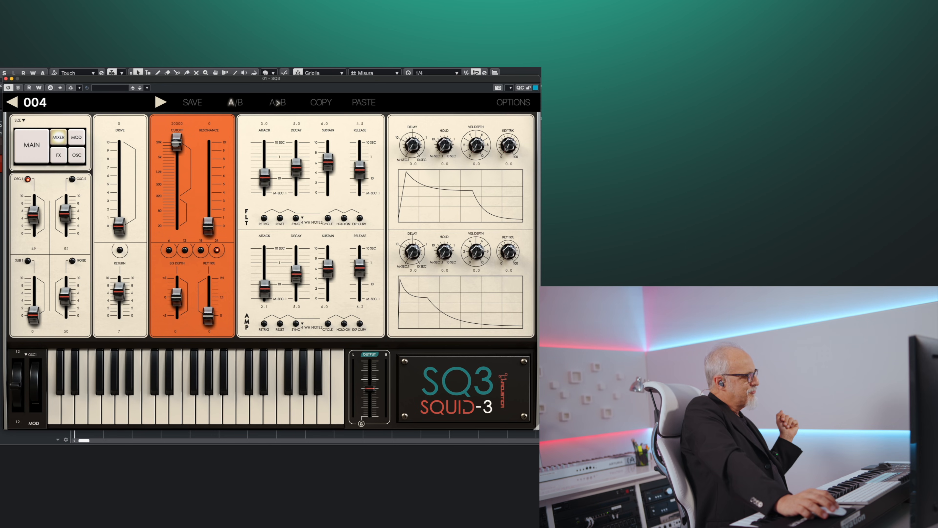
Raise the filter resonance to 8, lower the cutoff, and mute OSC1 to hear the filter alone
mouse_move(173, 142)
mouse_down()
mouse_move(177, 229)
mouse_move(177, 141)
mouse_up()
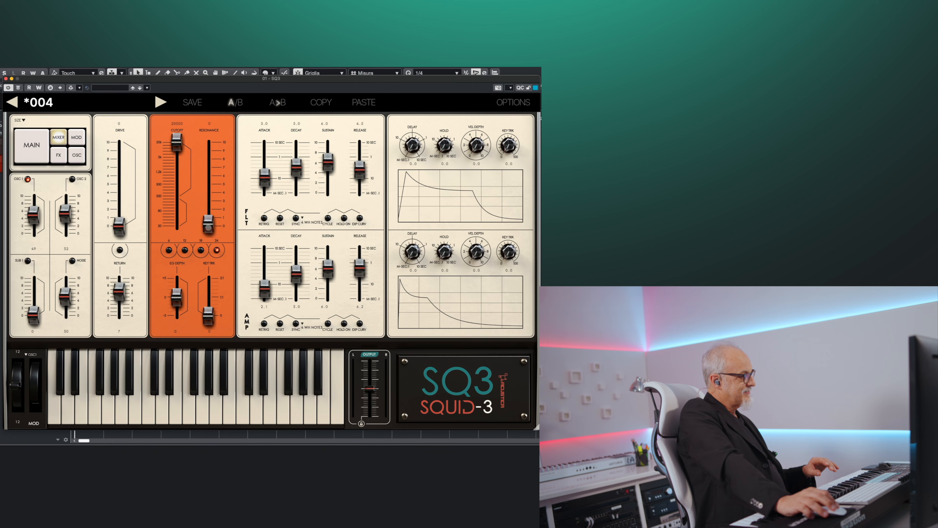
drag(209, 226, 216, 189)
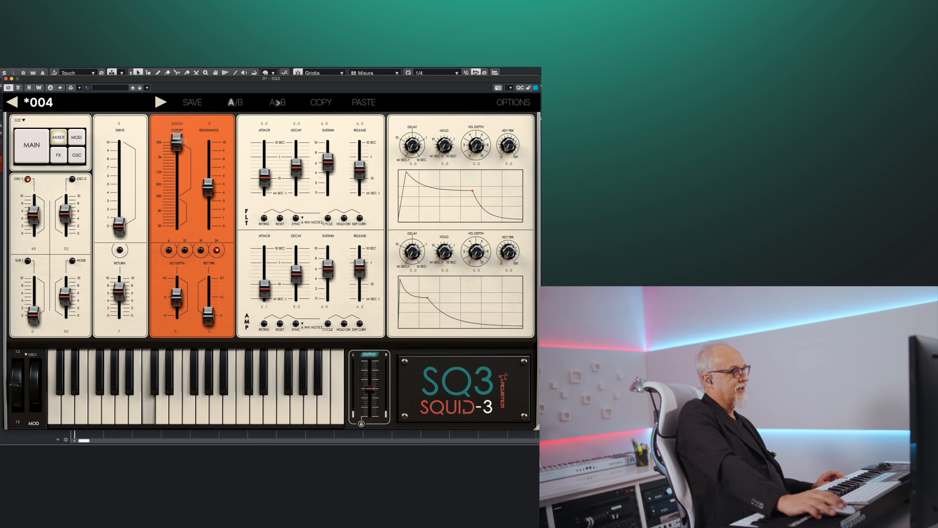
drag(174, 142, 208, 157)
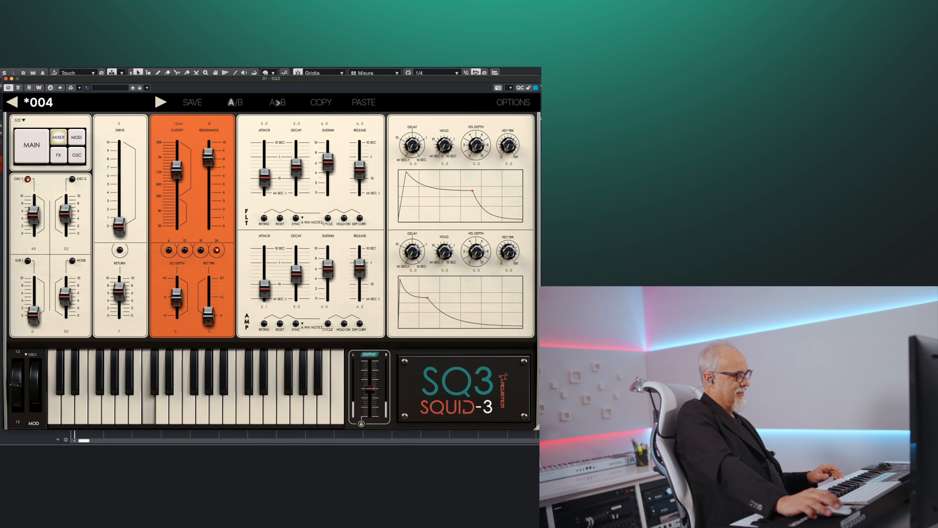
click(1, 187)
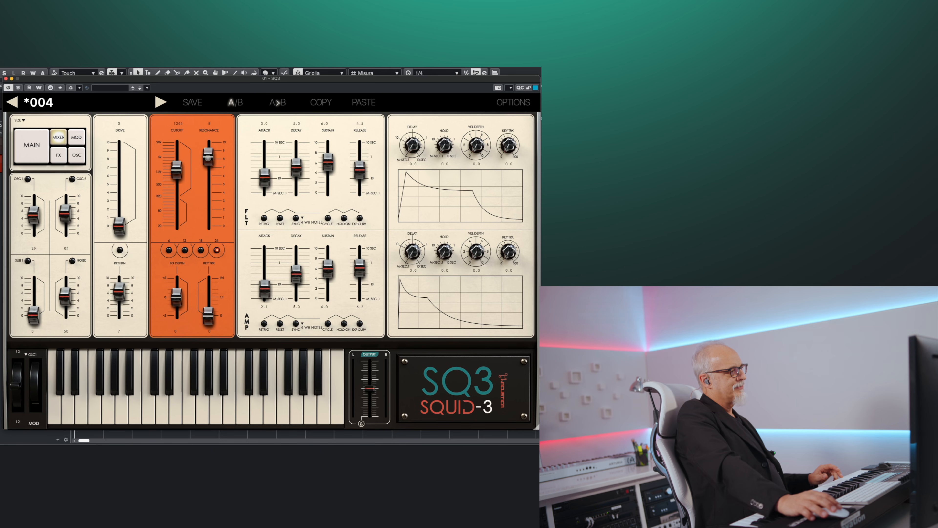
Re-enable OSC1, lower the resonance to 1, and select the 6 dB filter slope while adjusting the cutoff
drag(208, 159, 208, 216)
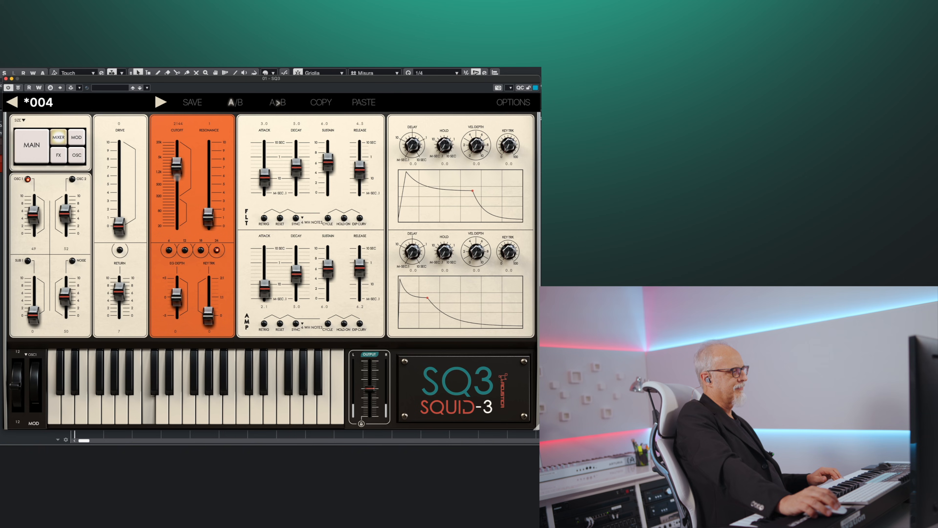
drag(177, 176, 169, 170)
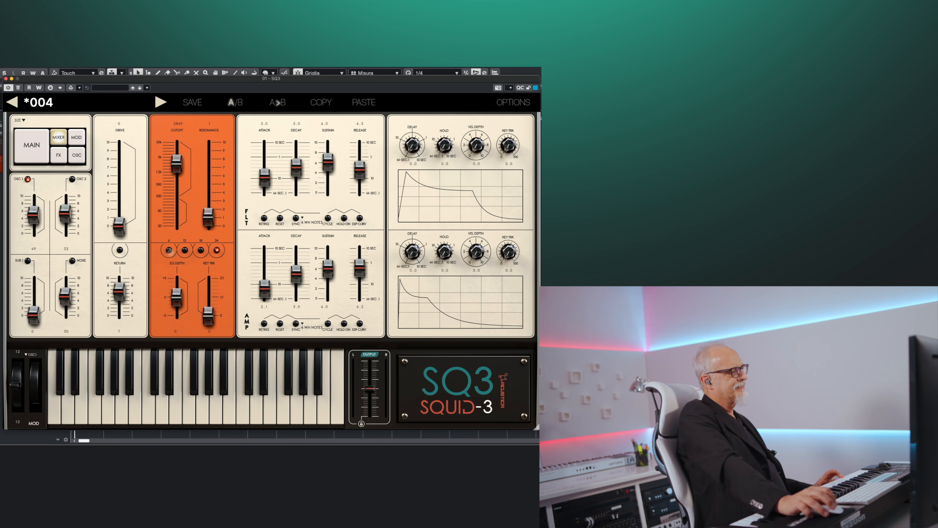
click(169, 251)
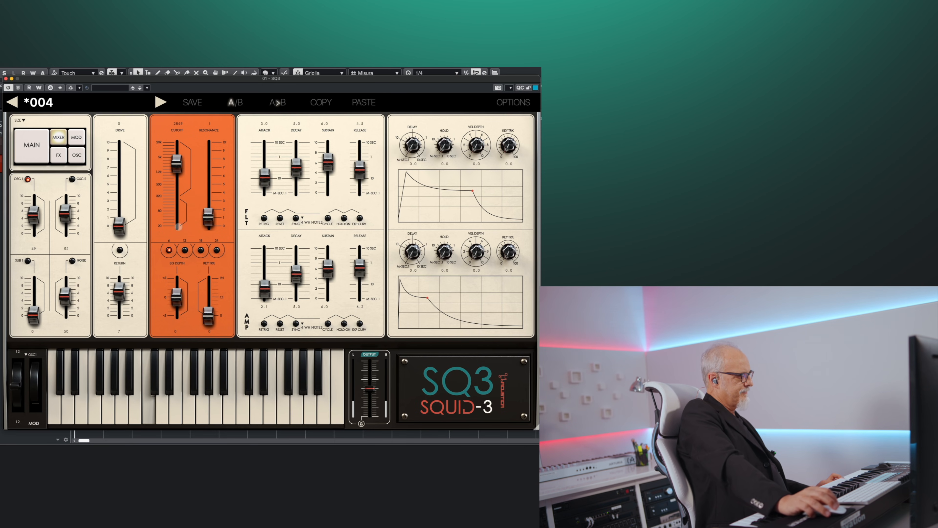
mouse_move(176, 163)
mouse_down()
mouse_move(177, 201)
mouse_move(179, 165)
mouse_up()
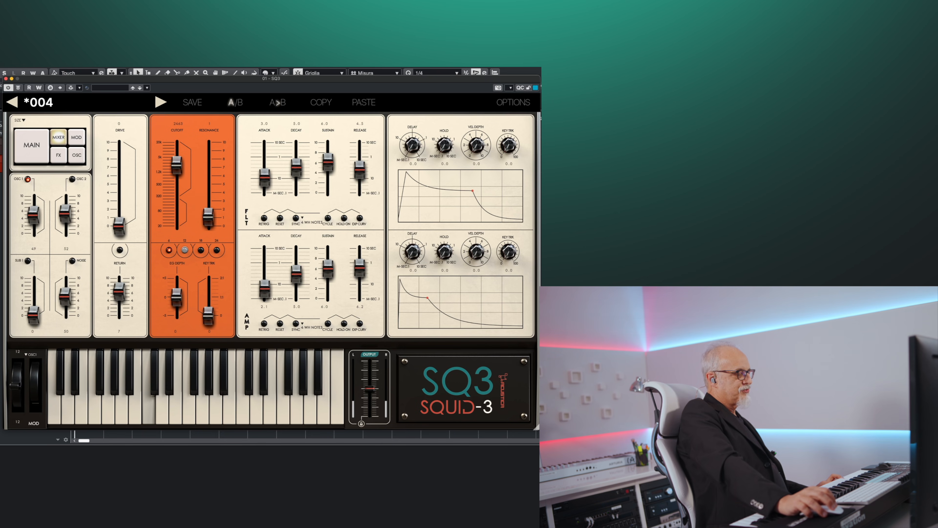
Switch the filter to steeper slopes up to 24 dB and adjust the cutoff to hear their effect
click(184, 250)
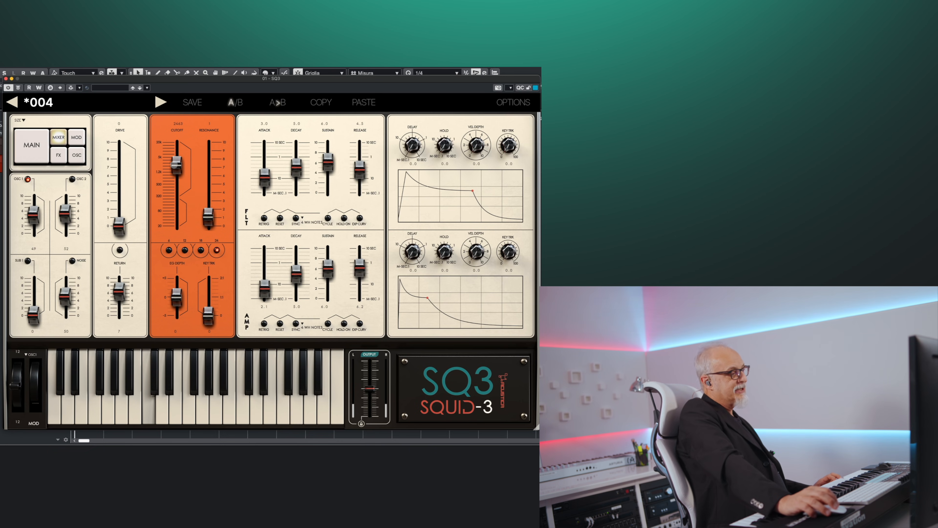
mouse_move(173, 165)
mouse_down()
mouse_move(177, 211)
mouse_move(185, 162)
mouse_move(168, 154)
mouse_up()
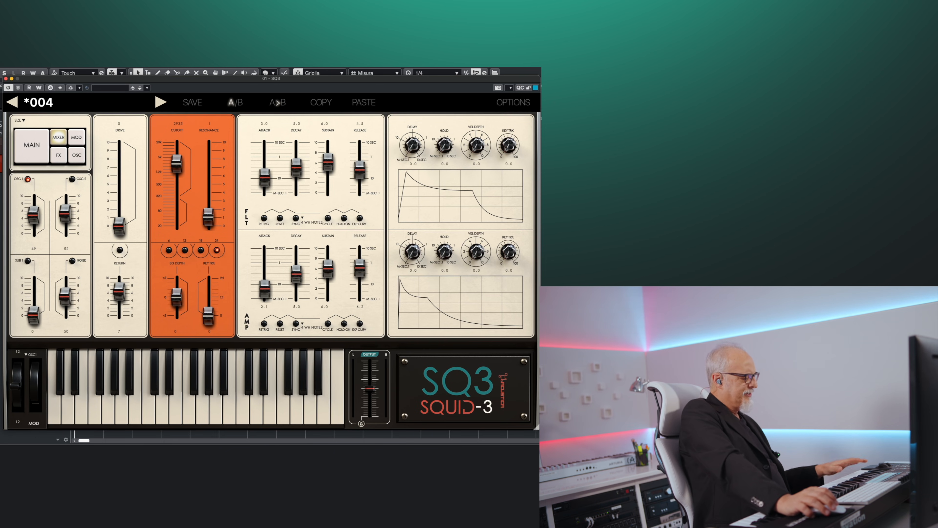
drag(177, 162, 177, 160)
Raise the filter resonance to 9, lower the cutoff and mute OSC1 to compare the 6 dB and 24 dB slopes
drag(208, 217, 174, 210)
click(168, 250)
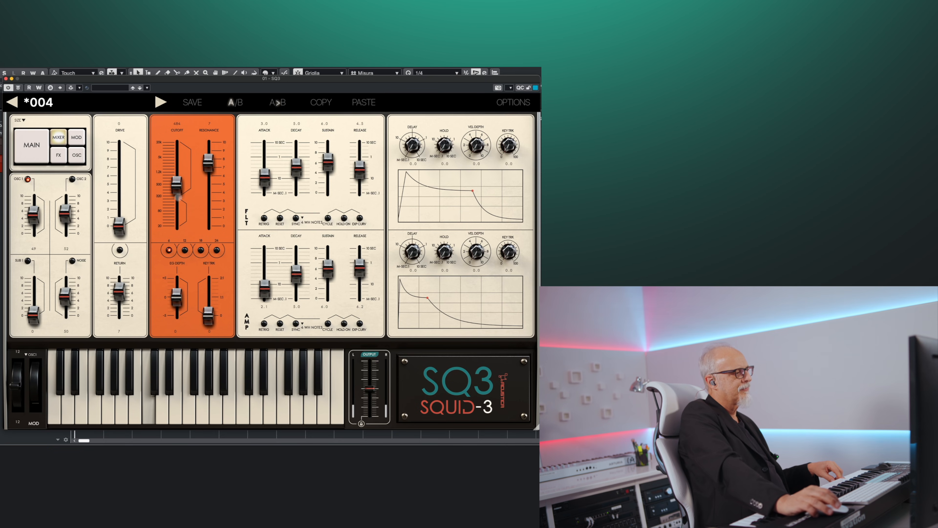
drag(178, 196, 178, 208)
drag(214, 167, 209, 152)
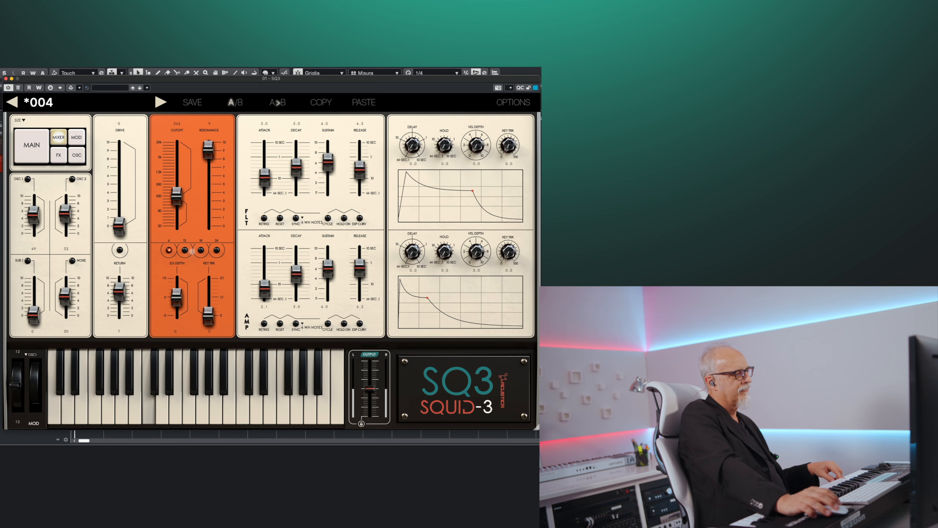
click(217, 251)
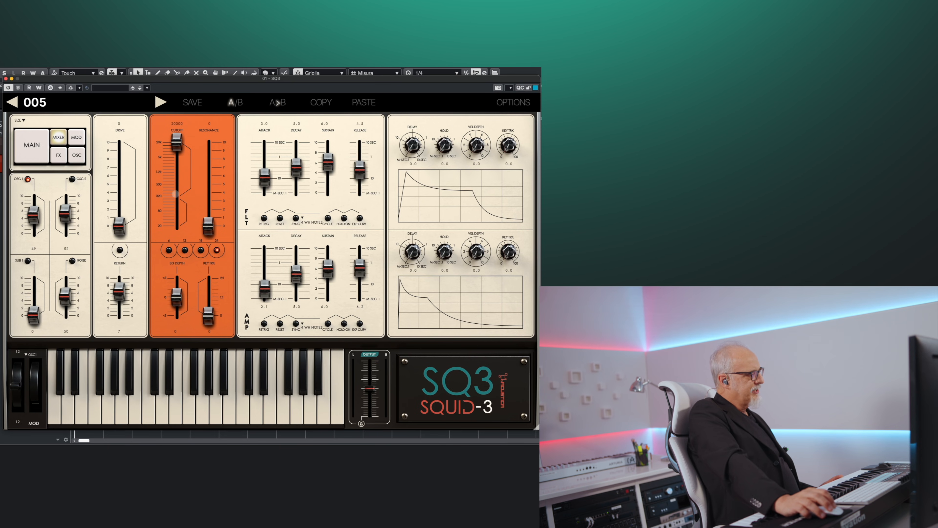
Enable OSC2, raise the OSC1 and OSC2 levels to 100, and switch OSC2 off again
click(72, 179)
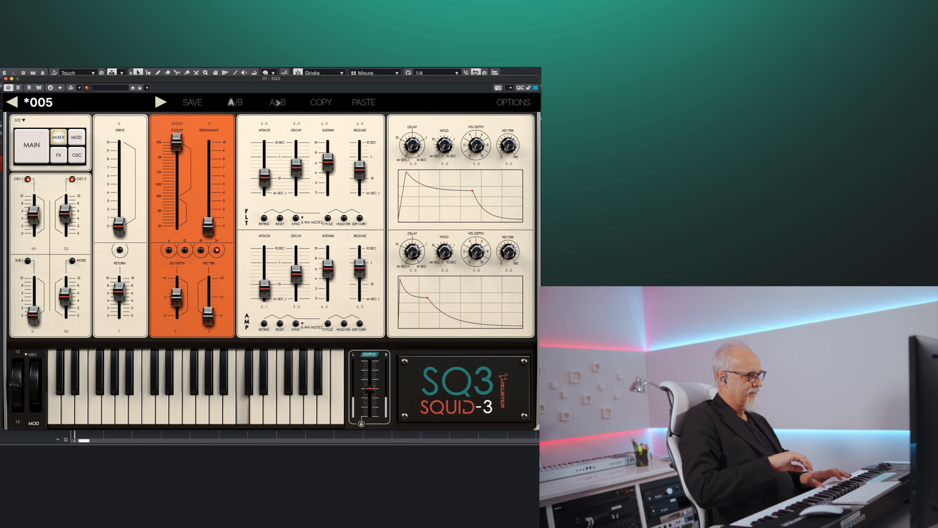
drag(65, 214, 65, 195)
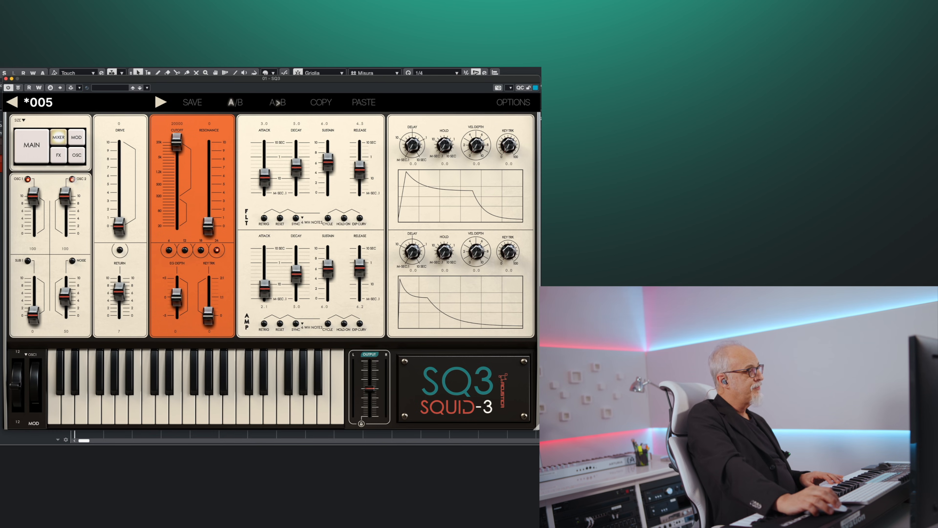
click(72, 179)
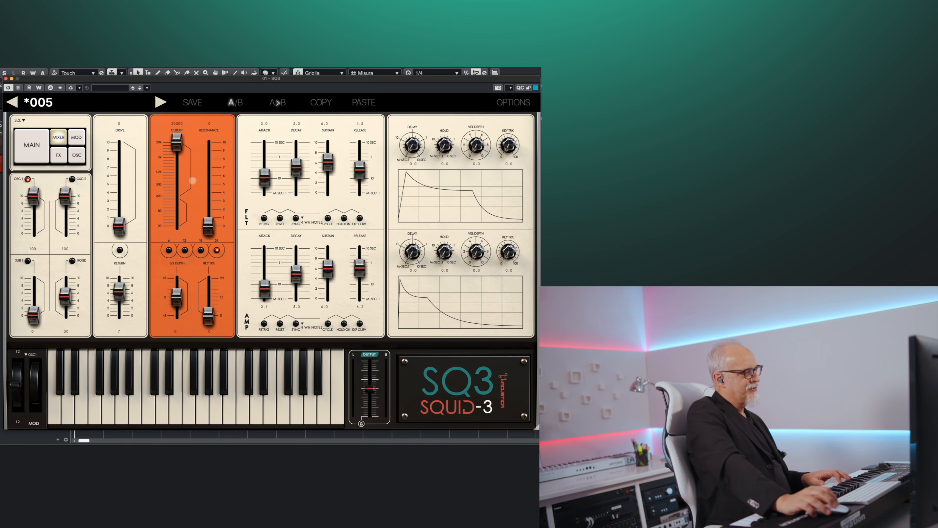
Raise the drive gradually from 1 to 8 on OSC1 alone, and return it to 0
mouse_move(119, 227)
mouse_down()
mouse_move(120, 194)
mouse_move(120, 222)
mouse_up()
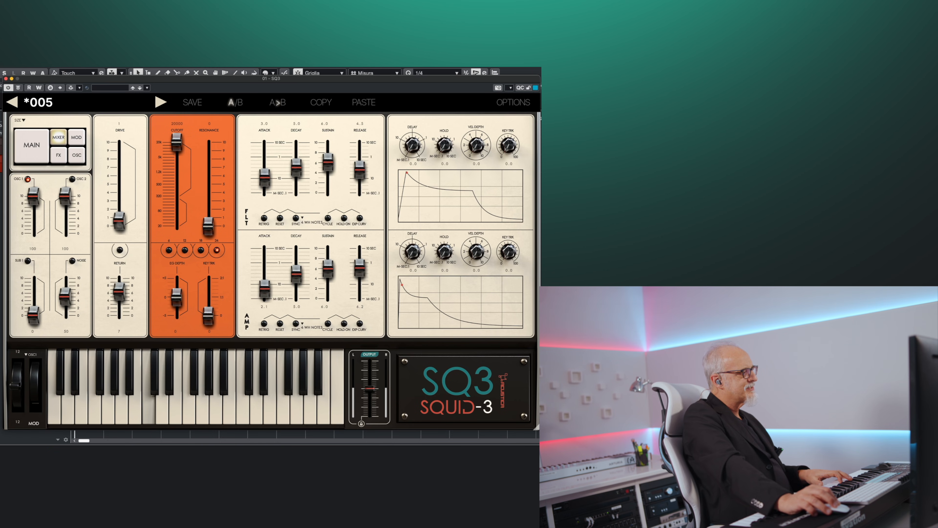
drag(119, 221, 119, 172)
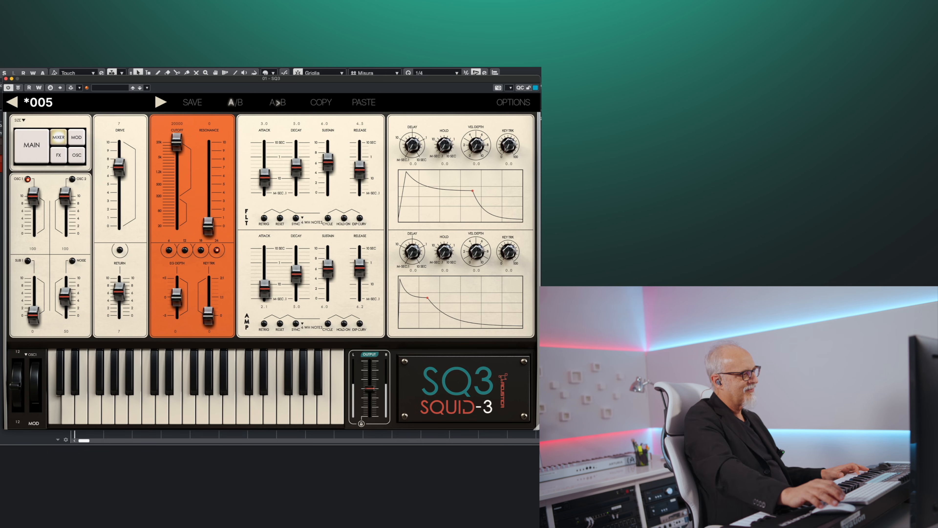
mouse_move(119, 170)
mouse_down()
mouse_move(119, 227)
mouse_move(119, 155)
mouse_move(123, 162)
mouse_up()
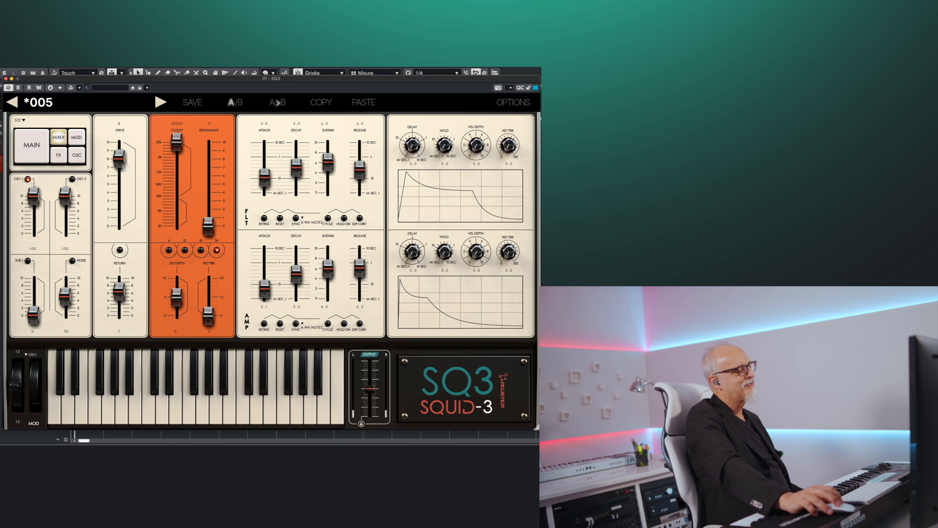
drag(118, 160, 119, 227)
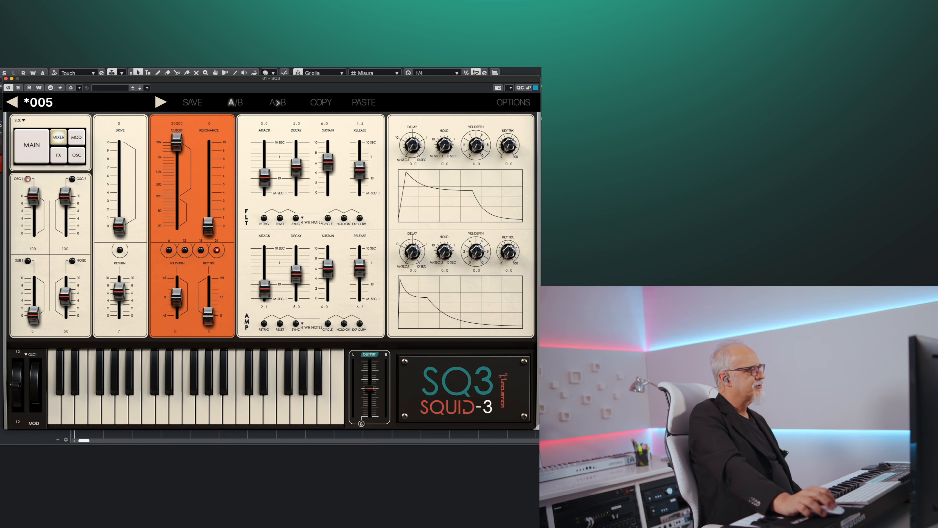
Set the filter resonance to 10, lower the cutoff with OSC1 muted, and try increasing amounts of key tracking
drag(207, 224, 172, 193)
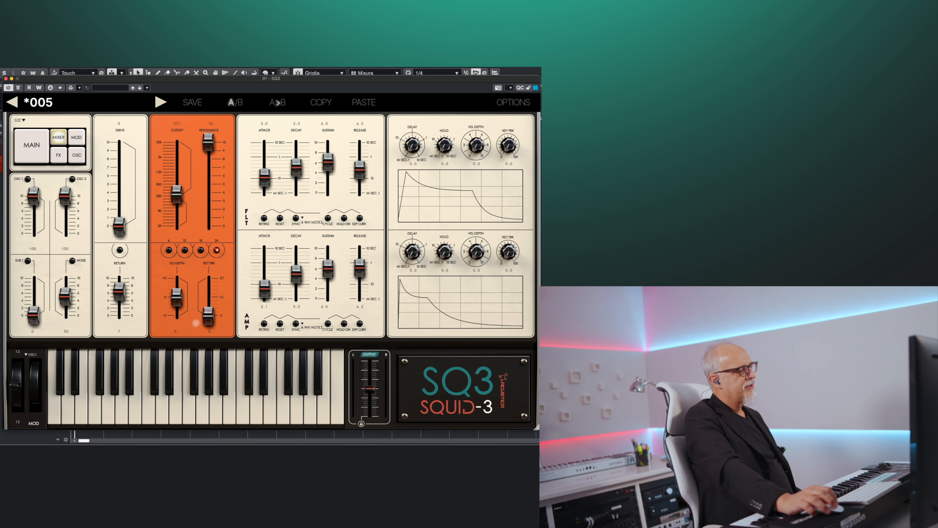
drag(208, 320, 209, 303)
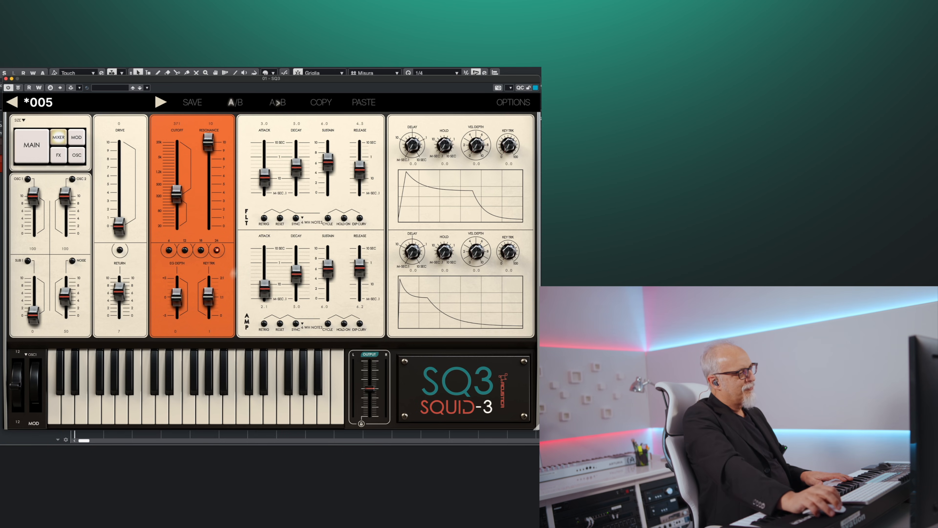
drag(208, 301, 210, 279)
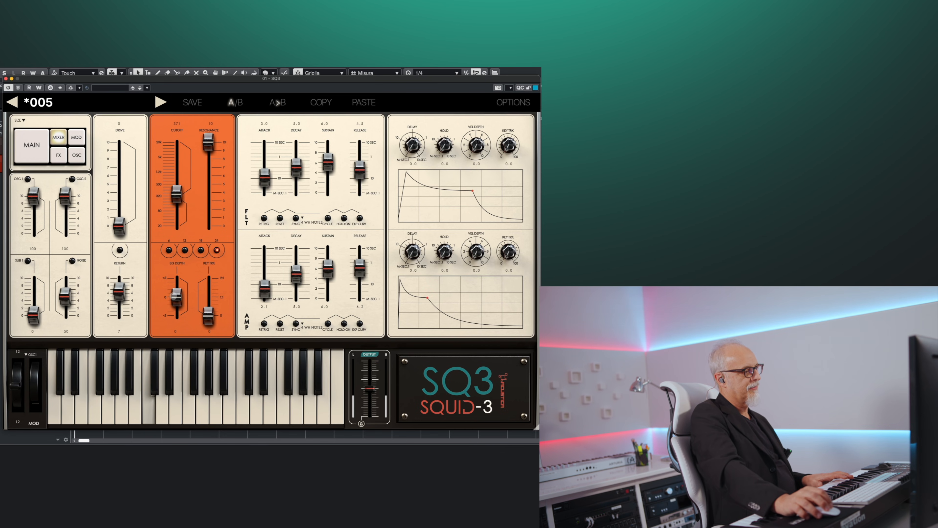
Try the filter's EG depth with a positive amount and a negative amount
drag(176, 298, 177, 288)
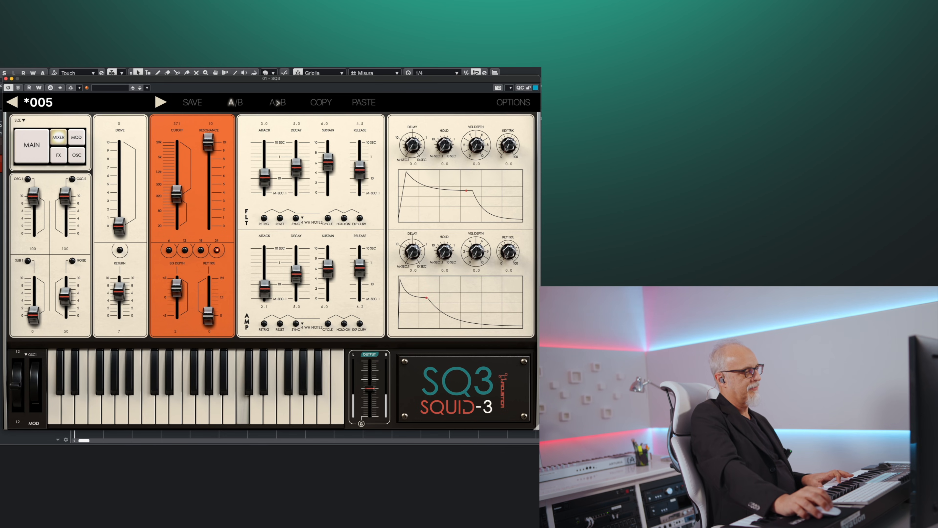
drag(176, 289, 173, 307)
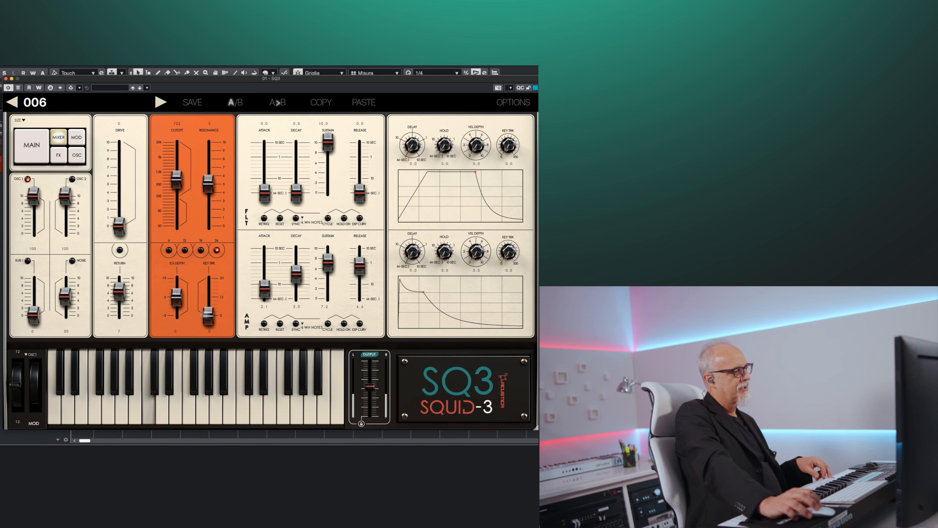
In preset 006, raise the filter EG depth, zero the filter envelope's sustain, and try longer attacks before setting attack to 3.5
drag(177, 296, 177, 289)
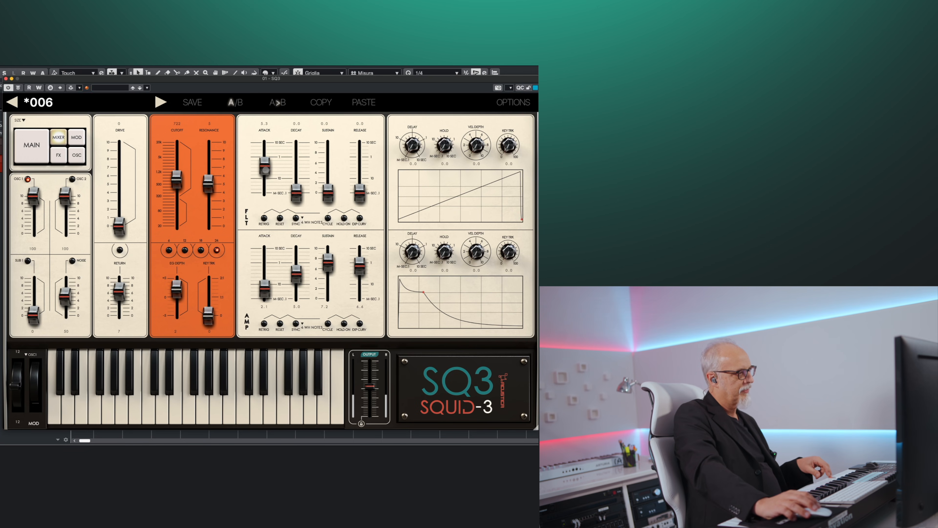
drag(266, 169, 266, 151)
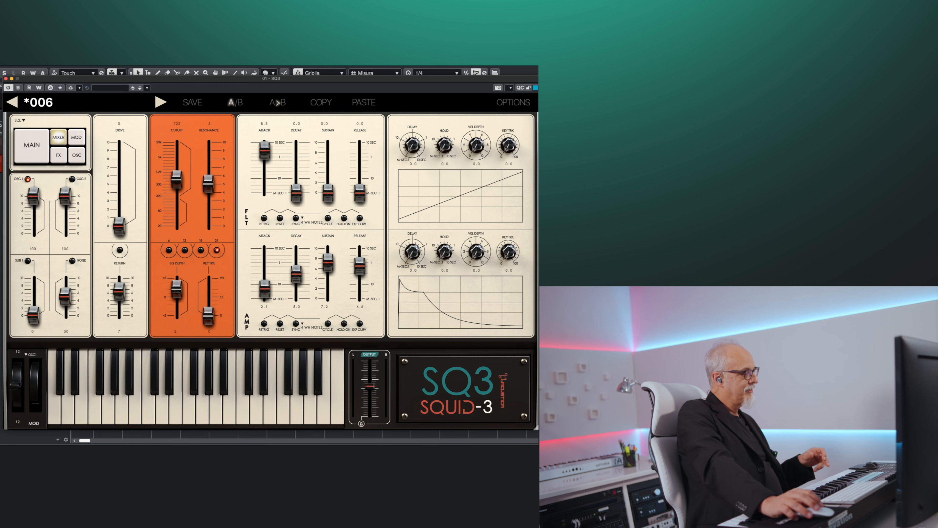
drag(266, 151, 266, 177)
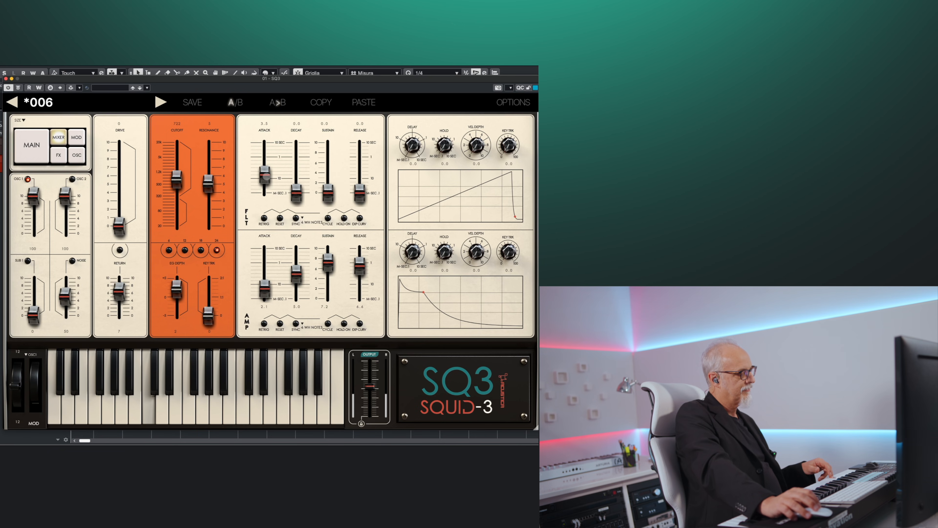
Set the filter envelope's decay to 6.1 with sustain at 0, and lengthen its attack to 6.6
drag(297, 192, 297, 157)
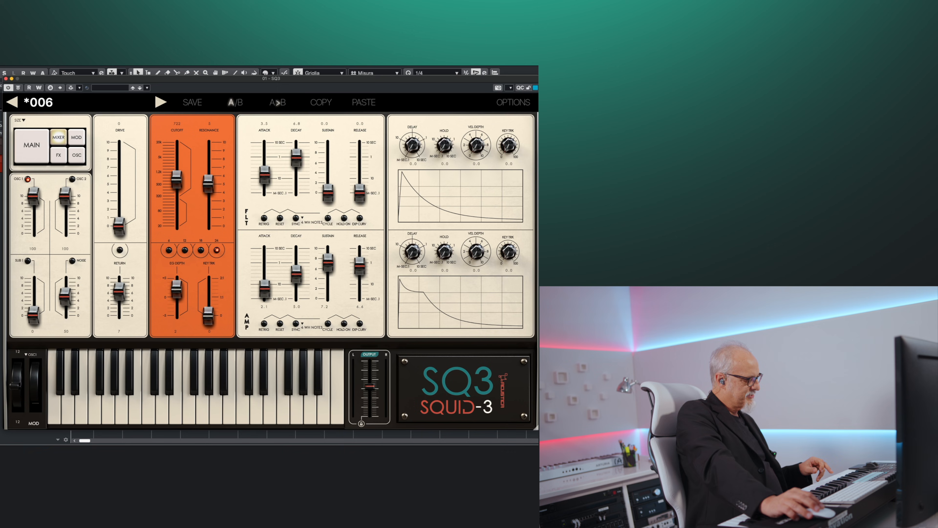
drag(297, 157, 296, 161)
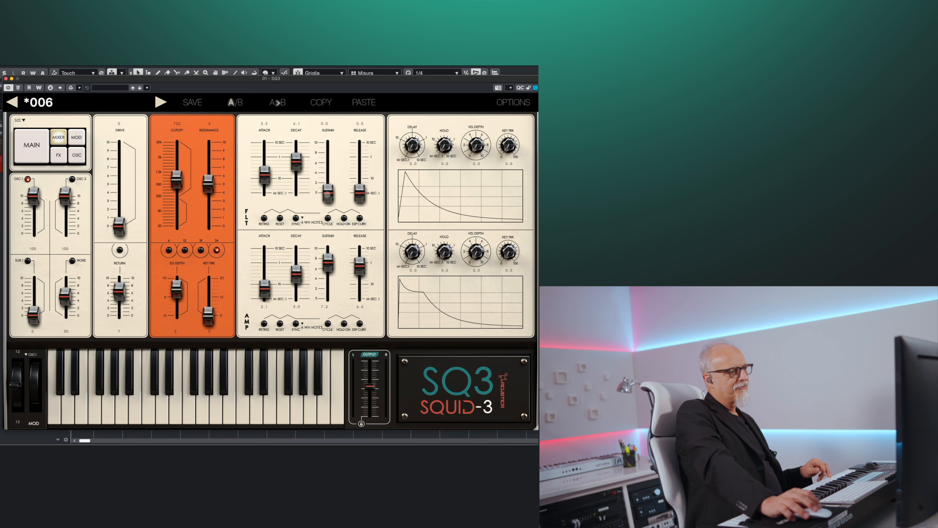
mouse_move(327, 195)
mouse_down()
mouse_move(327, 170)
mouse_move(328, 202)
mouse_up()
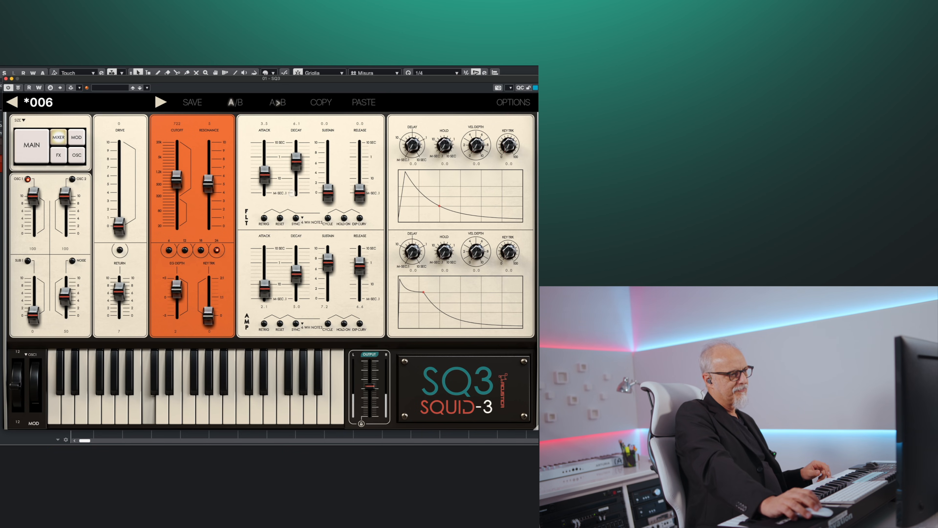
drag(264, 175, 265, 157)
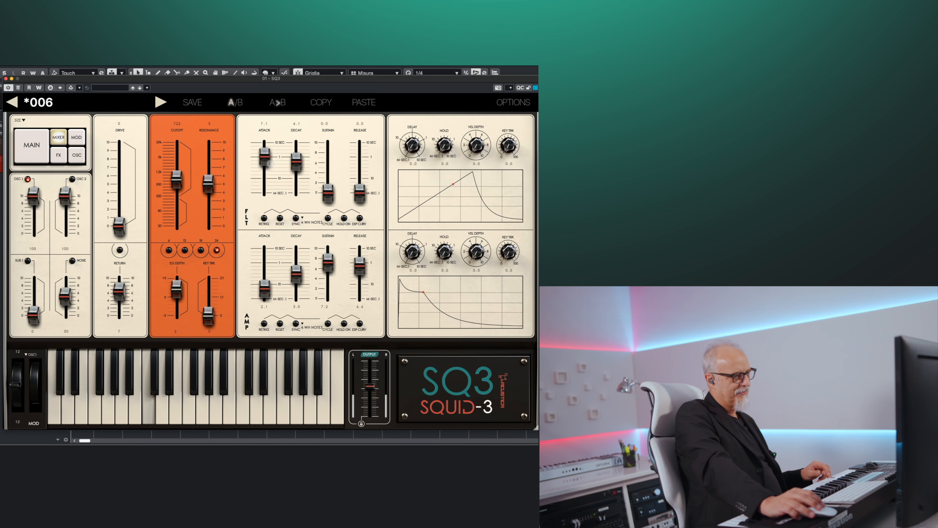
drag(264, 163, 264, 165)
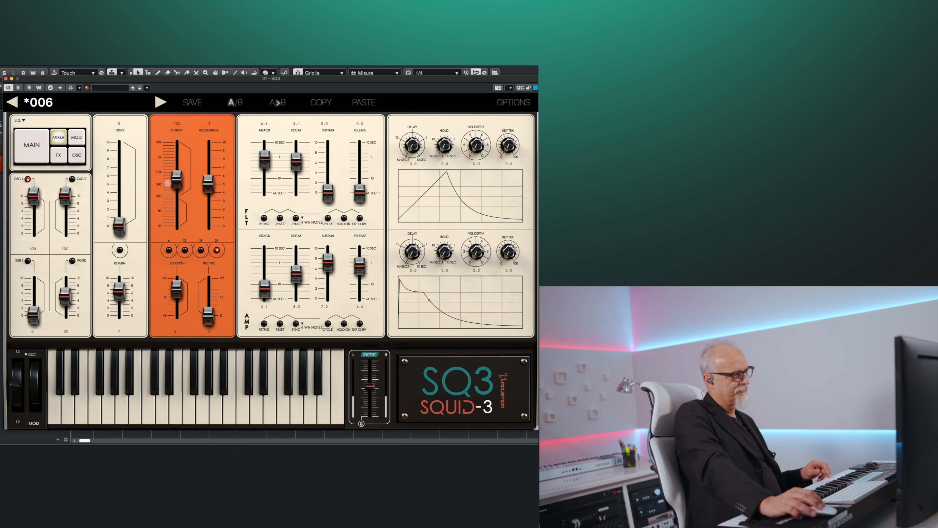
Lower the filter cutoff and raise the EG depth in alternating small amounts to widen the envelope sweep
drag(176, 179, 177, 188)
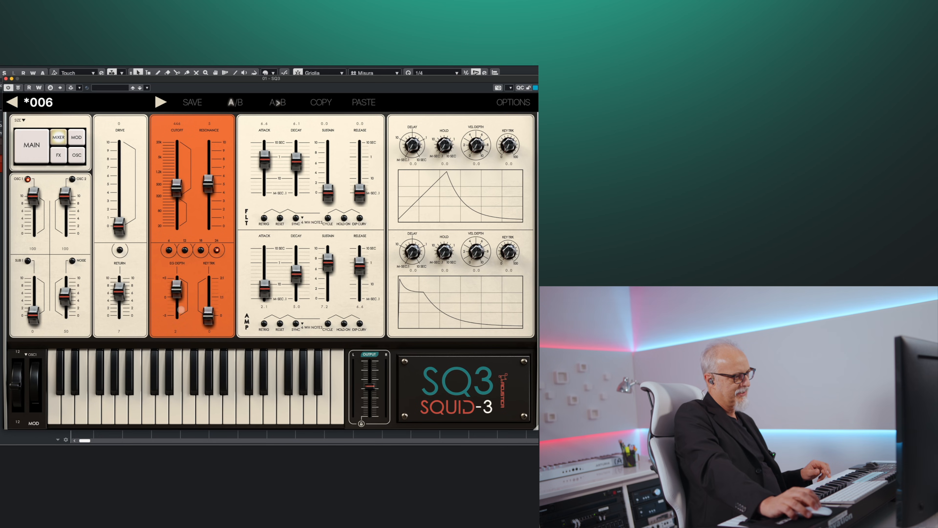
drag(177, 294, 179, 287)
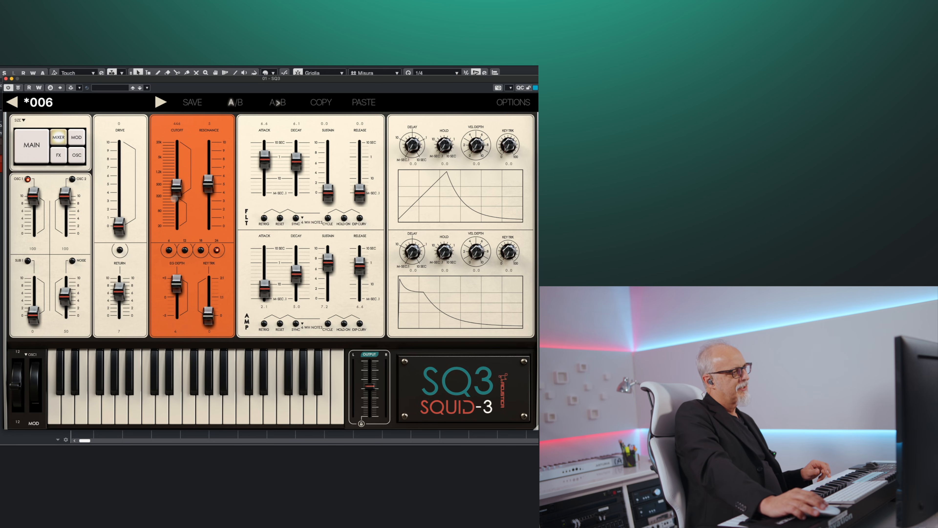
drag(176, 188, 176, 193)
drag(178, 287, 179, 281)
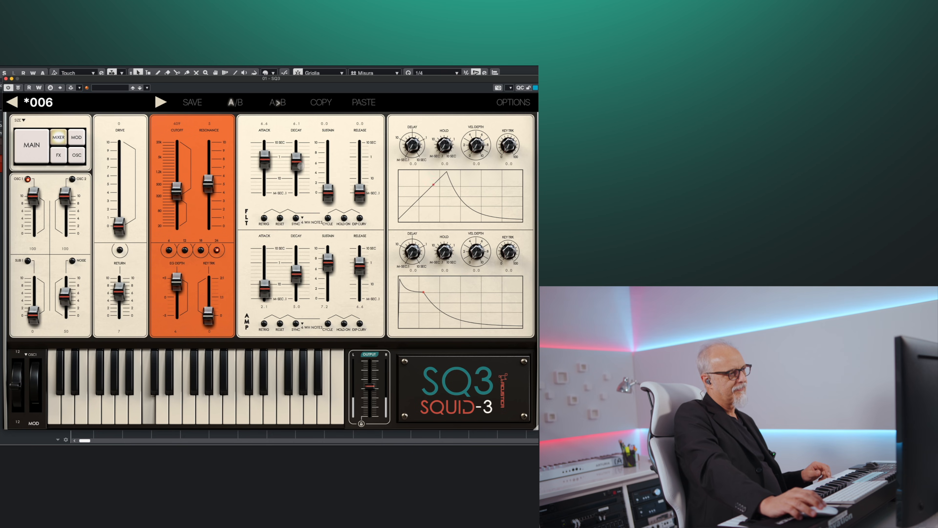
Fine-tune the filter envelope's decay, and raise its sustain to 3.7 and its release to 3.2
drag(300, 165, 301, 164)
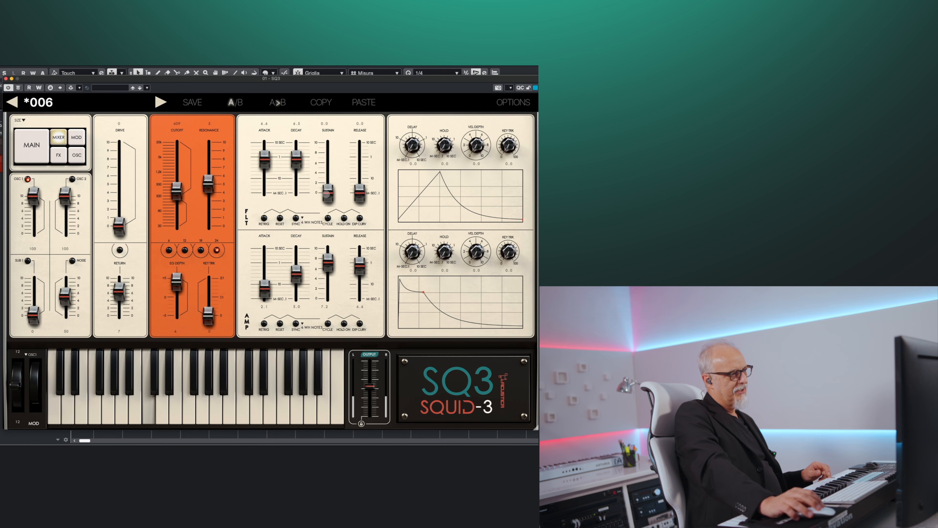
drag(327, 193, 328, 180)
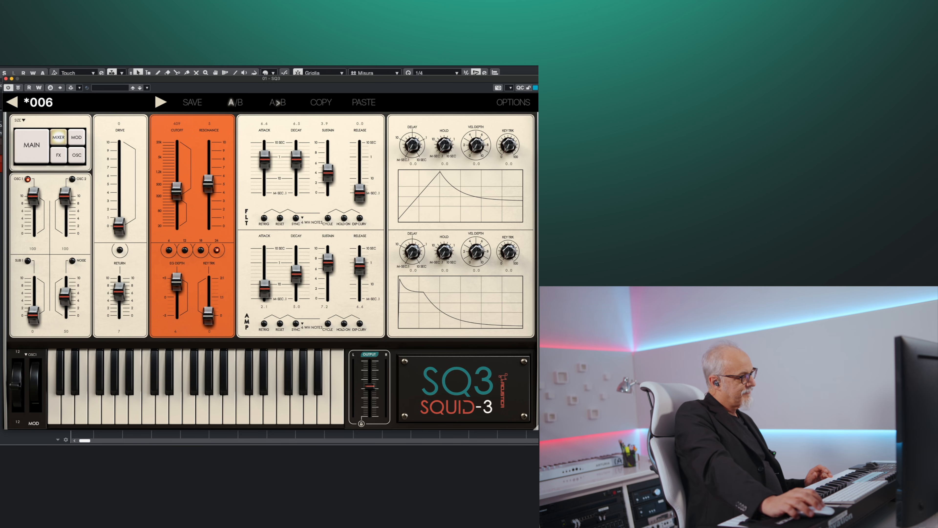
drag(359, 193, 359, 178)
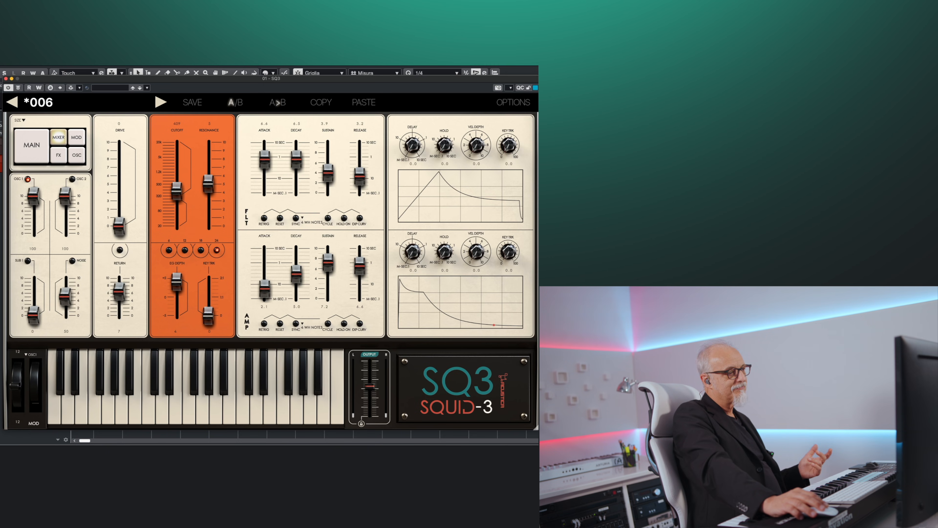
Try longer filter envelope releases, raise the cutoff slightly, and set the release to 3.4
drag(359, 177, 360, 158)
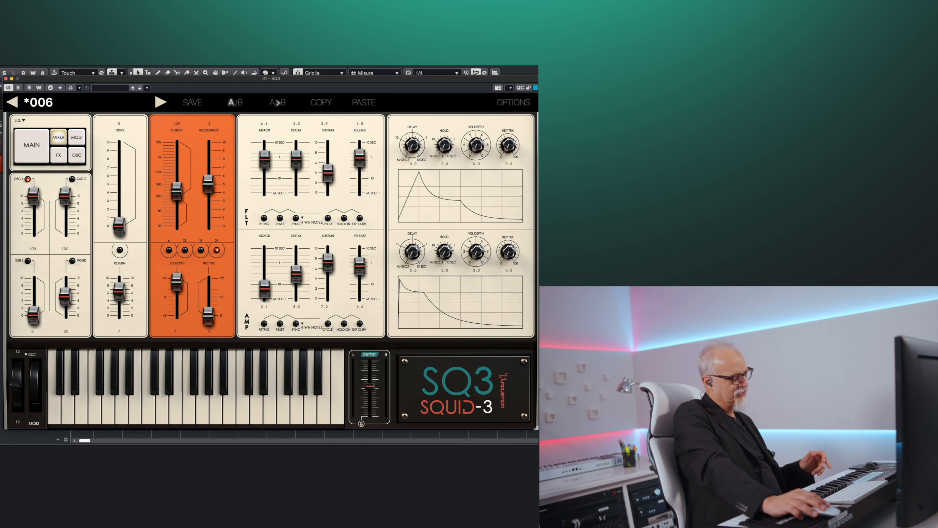
drag(361, 159, 359, 168)
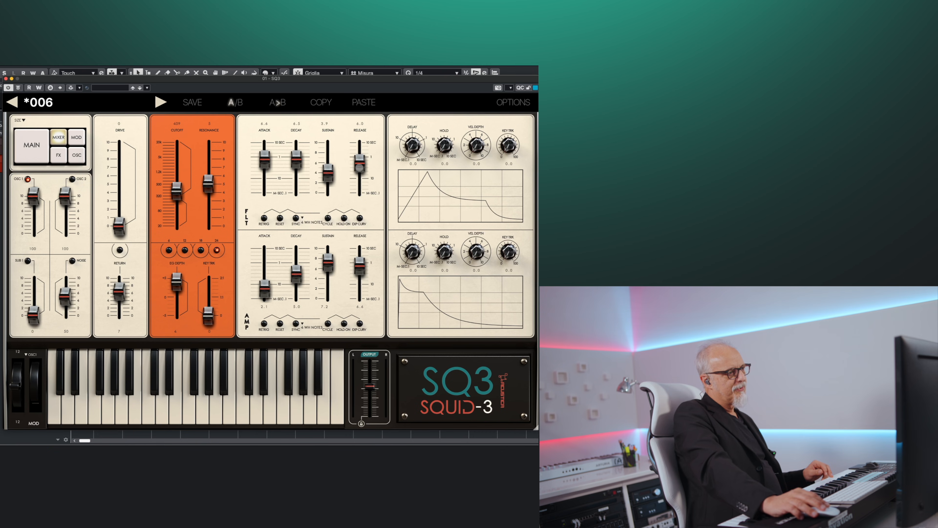
drag(177, 196, 177, 192)
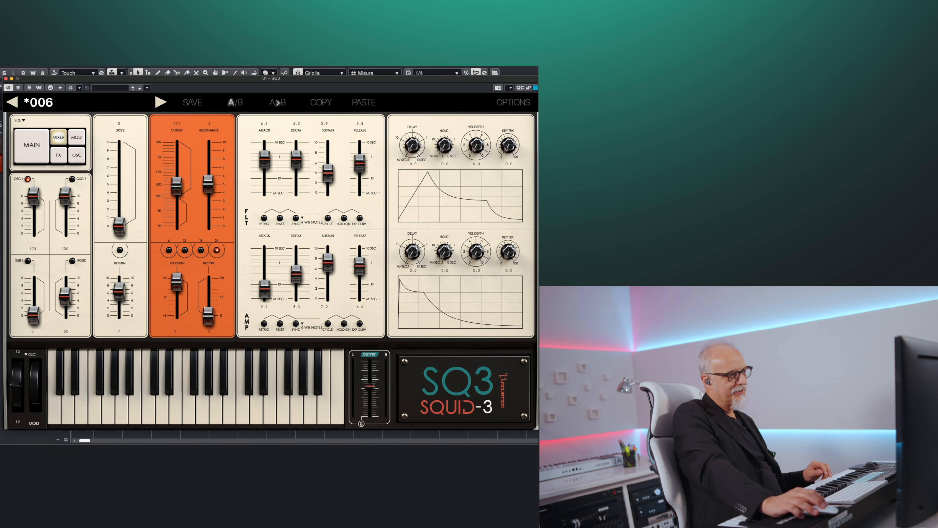
mouse_move(360, 165)
mouse_down()
mouse_move(360, 184)
mouse_move(360, 176)
mouse_up()
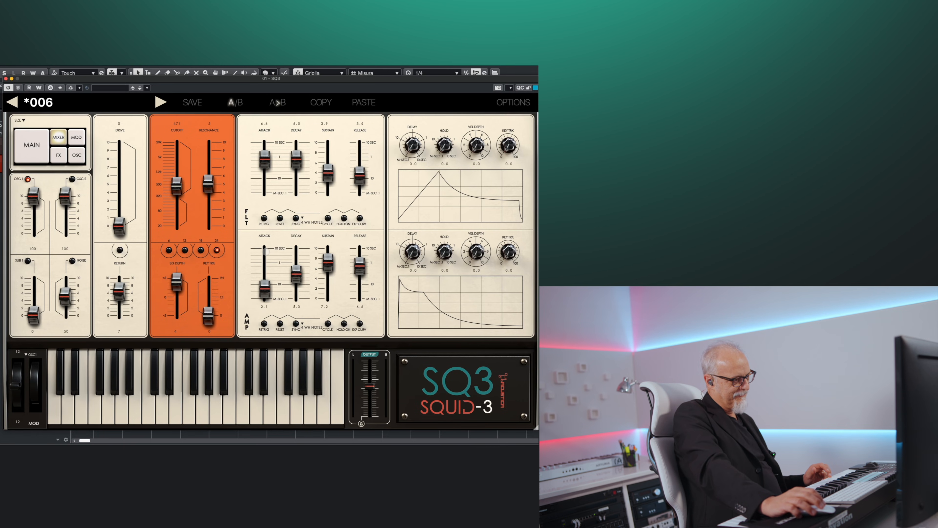
Lengthen the amp envelope's release, and compare filter envelope attacks of 0, 9.9 and 0.9
drag(360, 266, 360, 259)
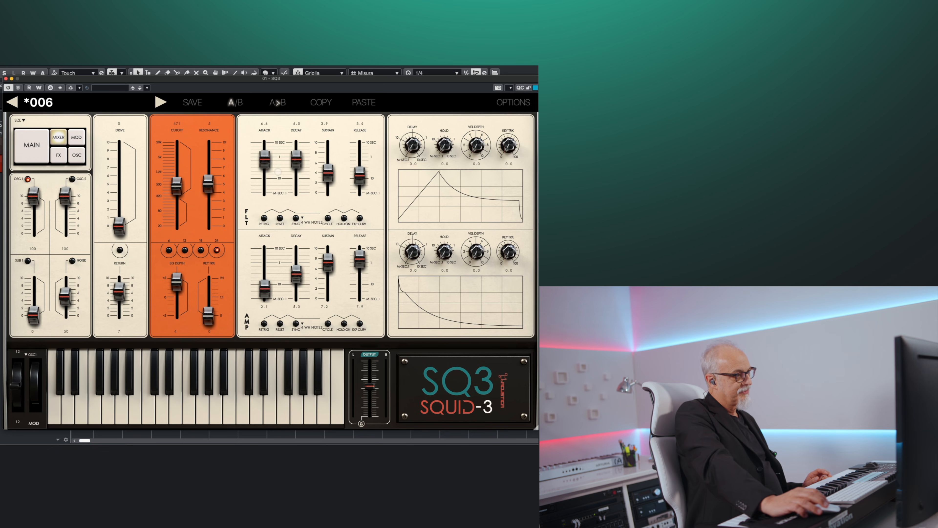
drag(267, 163, 264, 199)
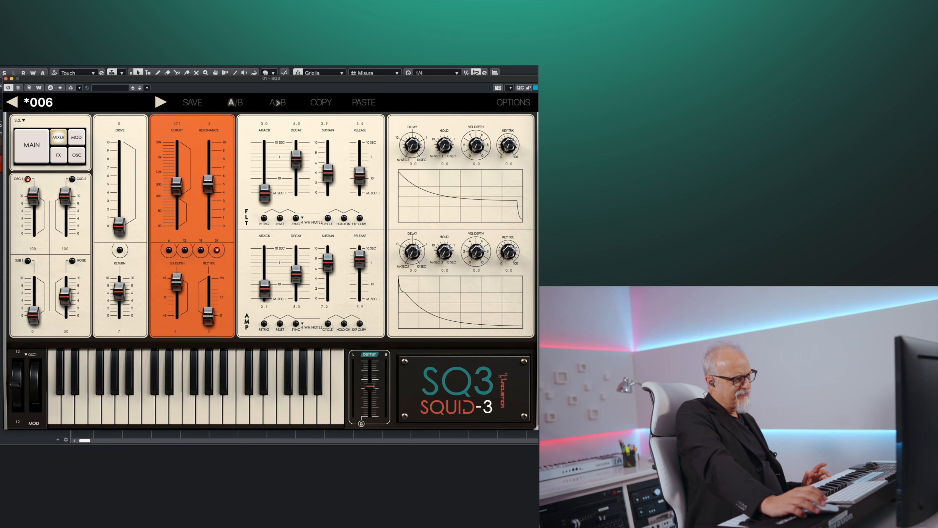
drag(264, 193, 270, 145)
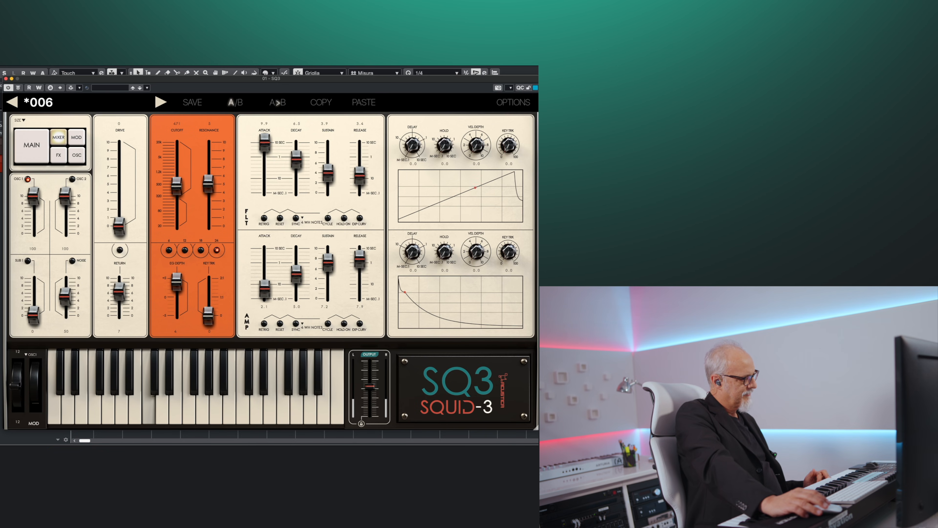
drag(265, 143, 264, 193)
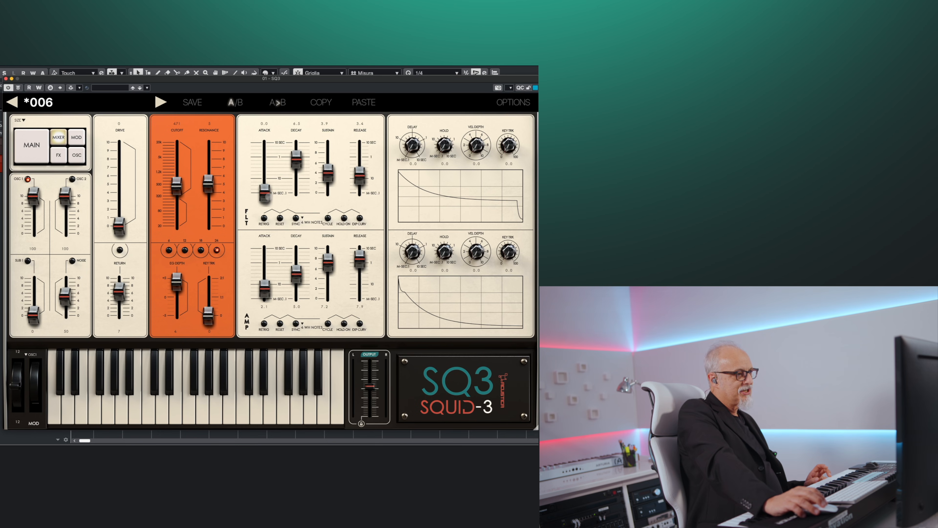
mouse_move(264, 197)
mouse_down()
mouse_move(265, 174)
mouse_move(264, 194)
mouse_up()
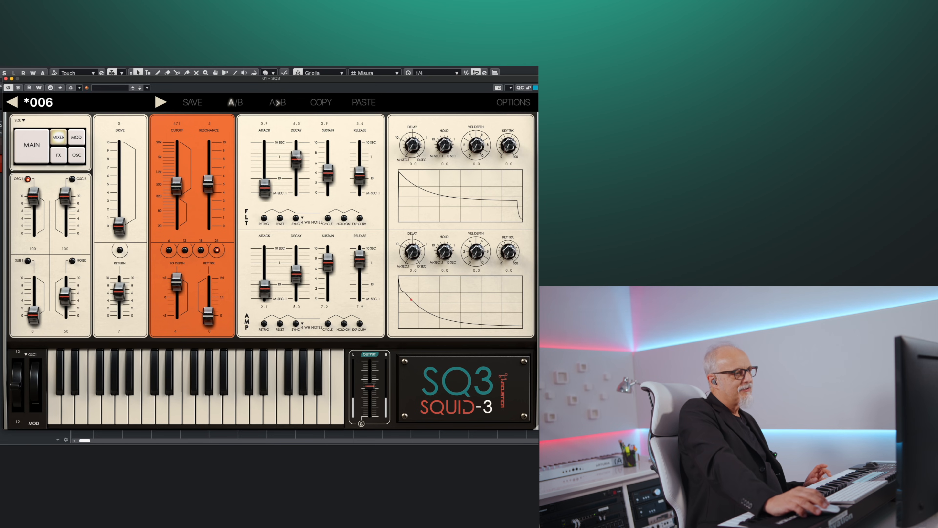
Set the filter envelope to attack 0.1, decay 4.8 and sustain 0, and shorten the amp envelope's attack and decay
drag(296, 159, 296, 178)
drag(264, 288, 297, 293)
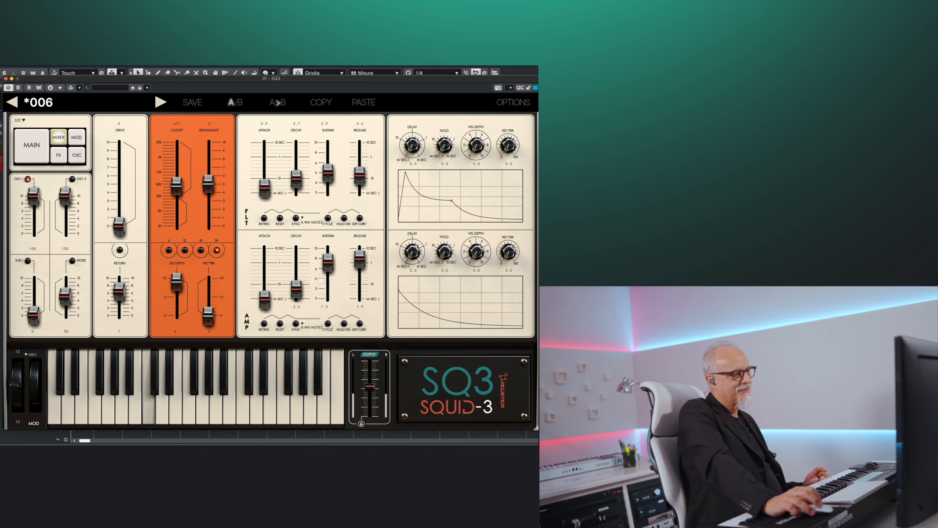
drag(328, 173, 327, 193)
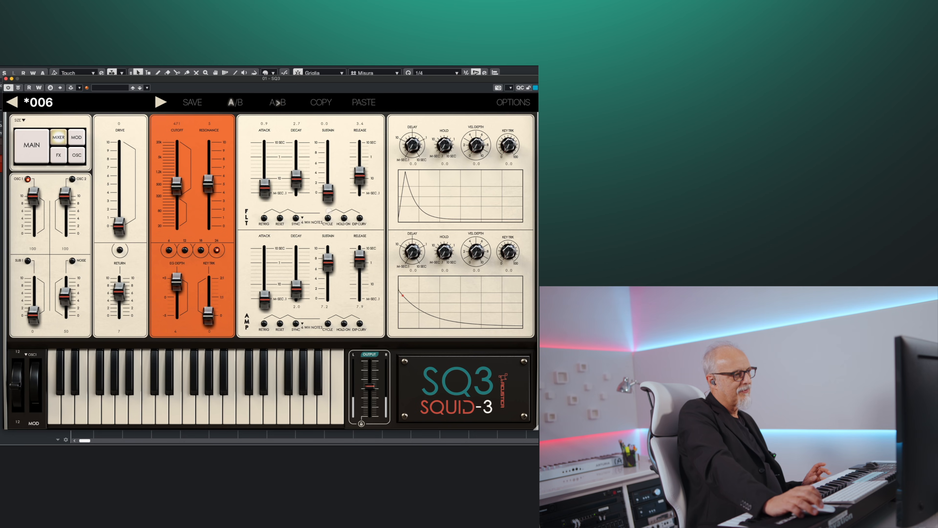
drag(264, 186, 264, 192)
mouse_move(296, 178)
mouse_down()
mouse_move(296, 192)
mouse_move(296, 168)
mouse_up()
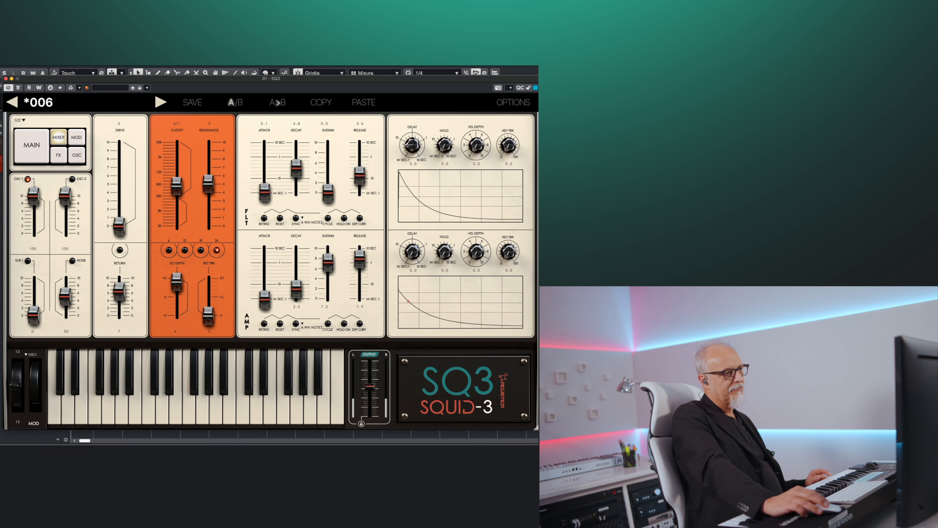
Try a delay of 1.0 and a short hold on the filter envelope, and reset both to 0
drag(419, 121, 419, 113)
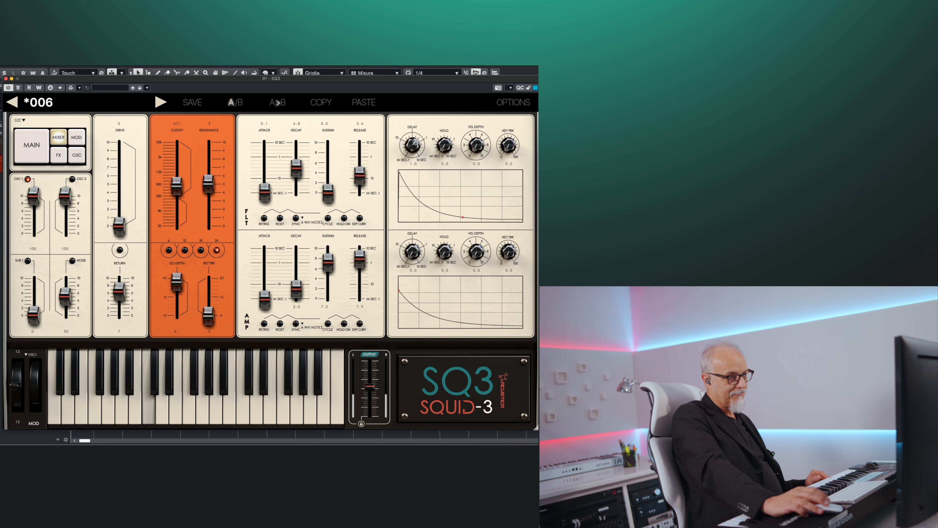
drag(403, 162, 393, 189)
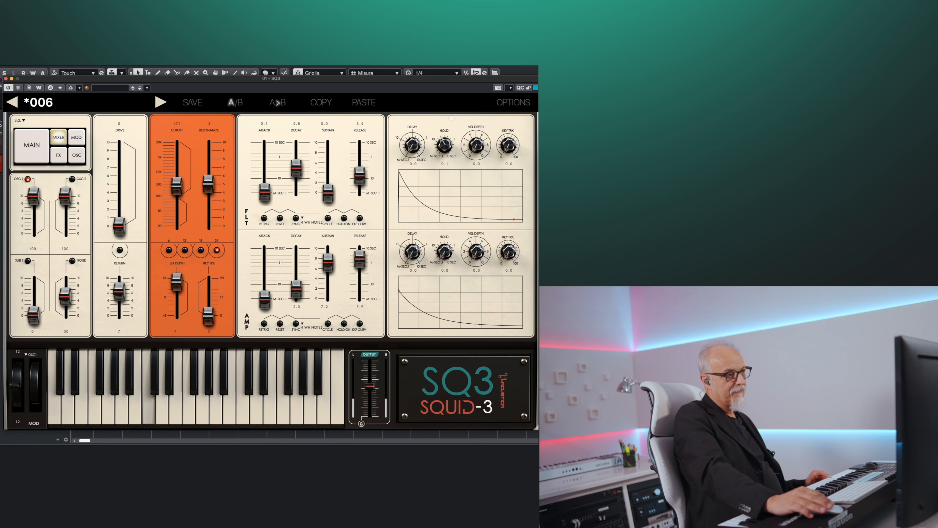
drag(451, 119, 449, 143)
double_click(445, 144)
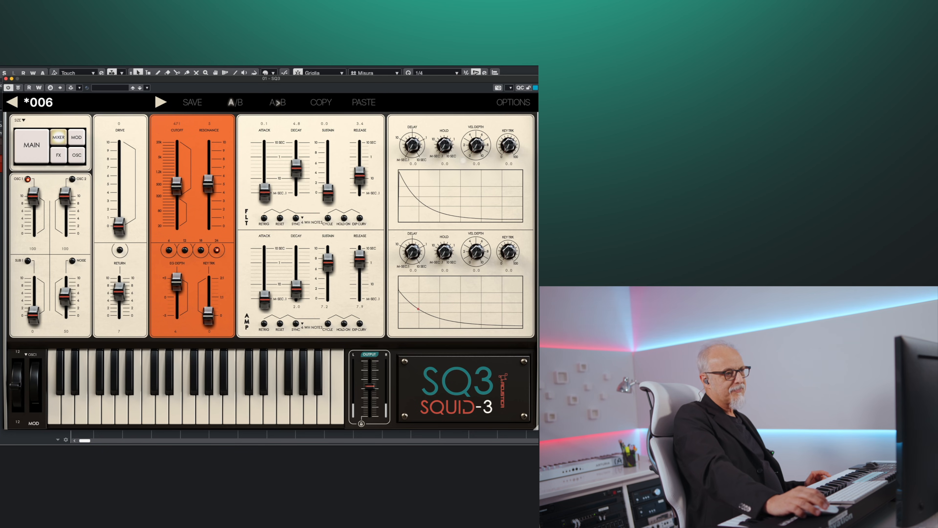
Try a filter envelope velocity depth of 7.5 with sustain at 5.0, and lower the filter cutoff
drag(477, 146, 480, 108)
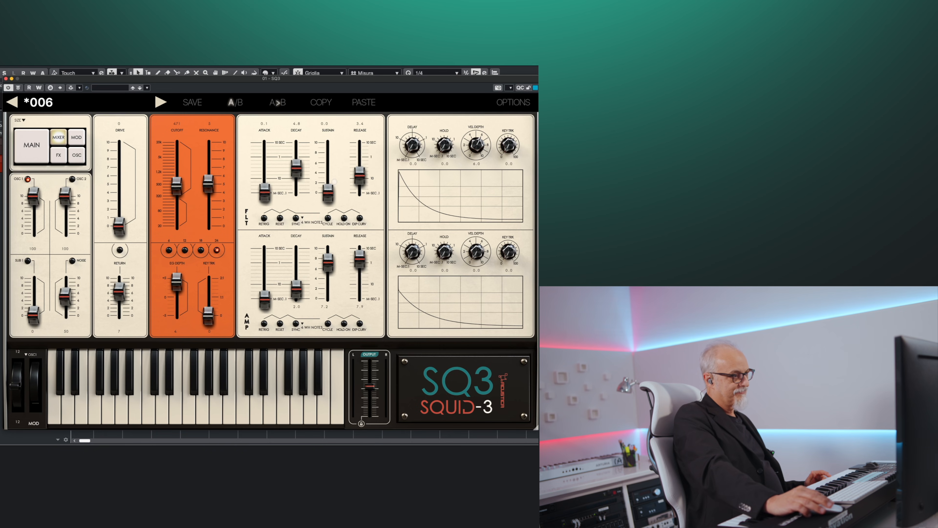
drag(325, 193, 329, 170)
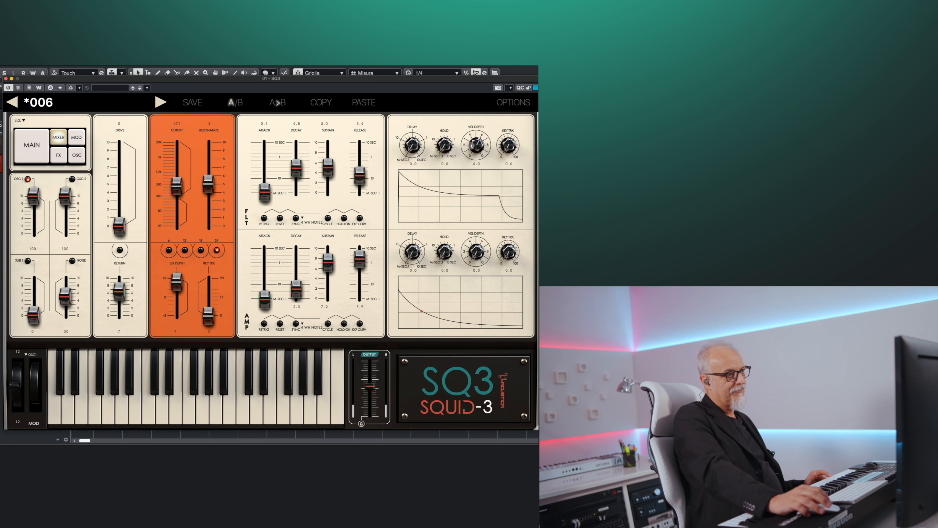
drag(476, 145, 476, 134)
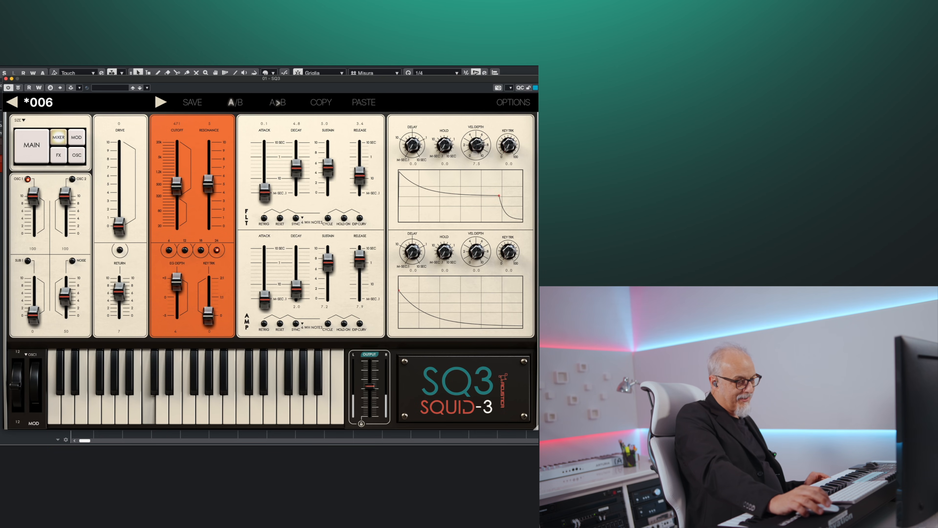
drag(176, 185, 177, 194)
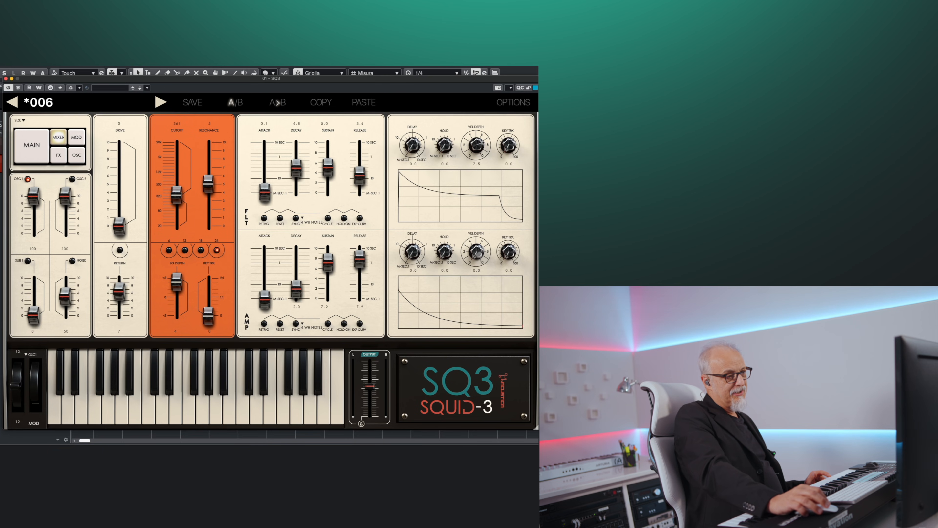
Try high and low amp envelope velocity depths, and return both envelopes' velocity depths to 0
drag(480, 254, 482, 199)
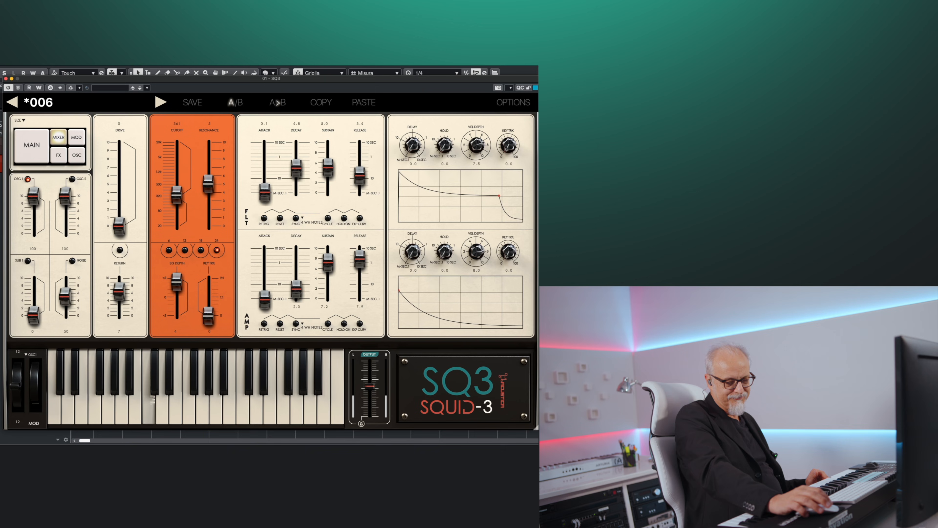
drag(479, 255, 479, 249)
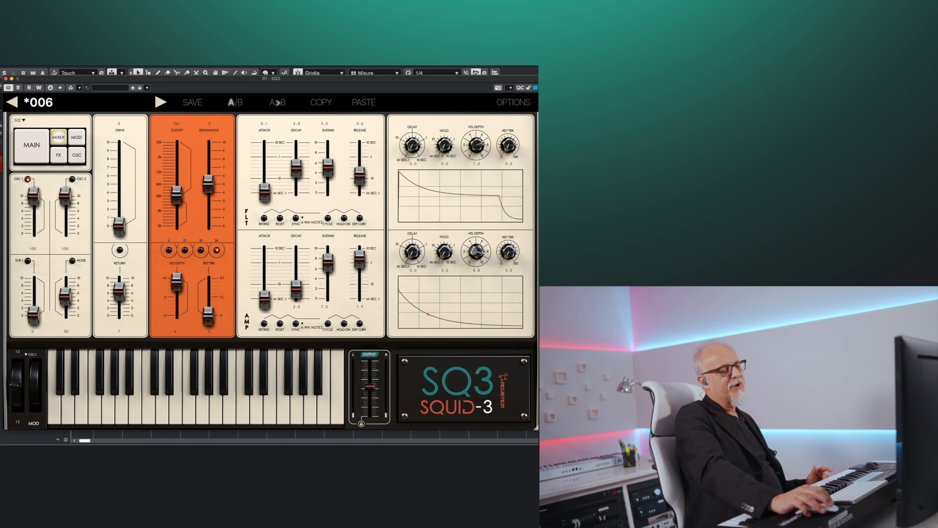
drag(477, 254, 476, 315)
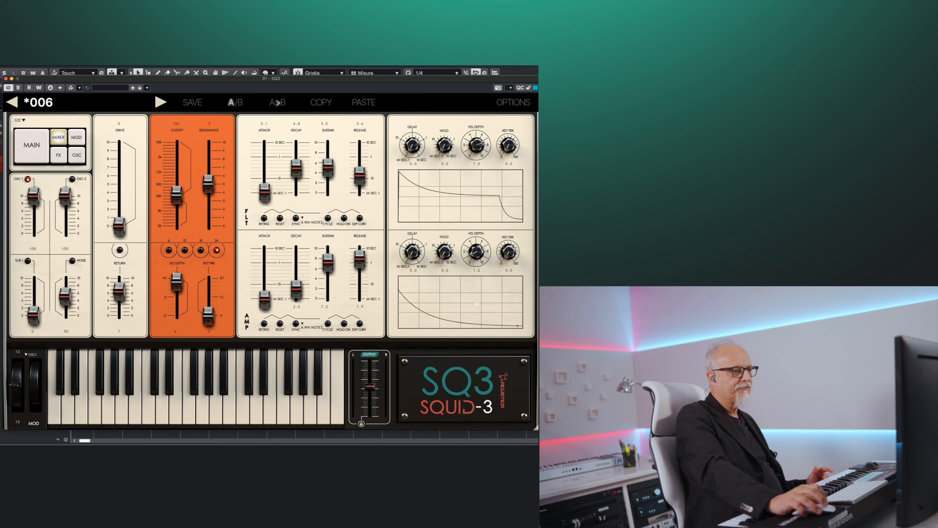
drag(478, 145, 476, 269)
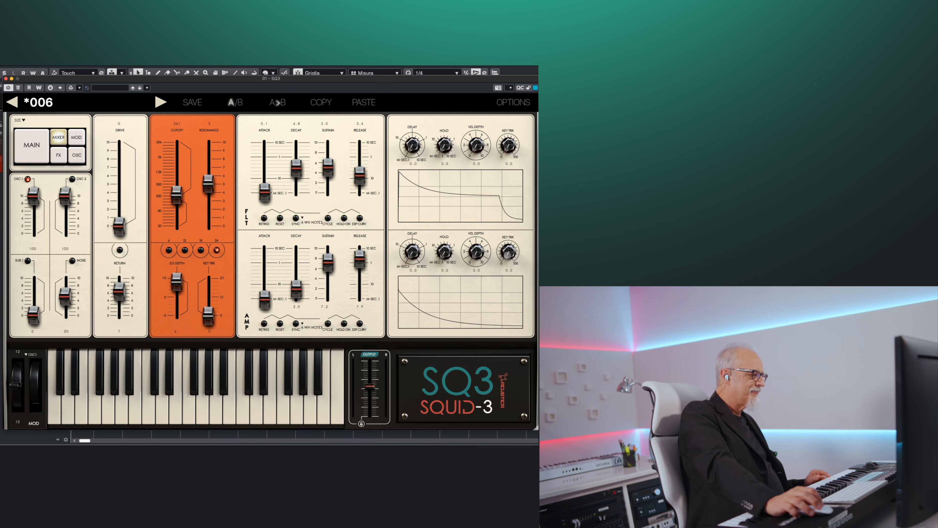
Test the amp envelope's key tracking and reset it to 0, with the EG depth at 0 and the cutoff raised
drag(512, 248, 514, 222)
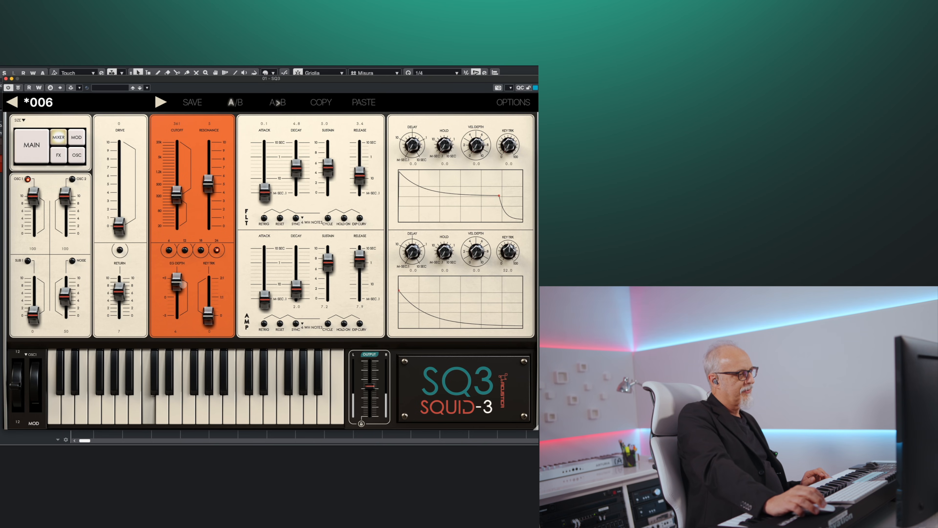
drag(177, 283, 179, 298)
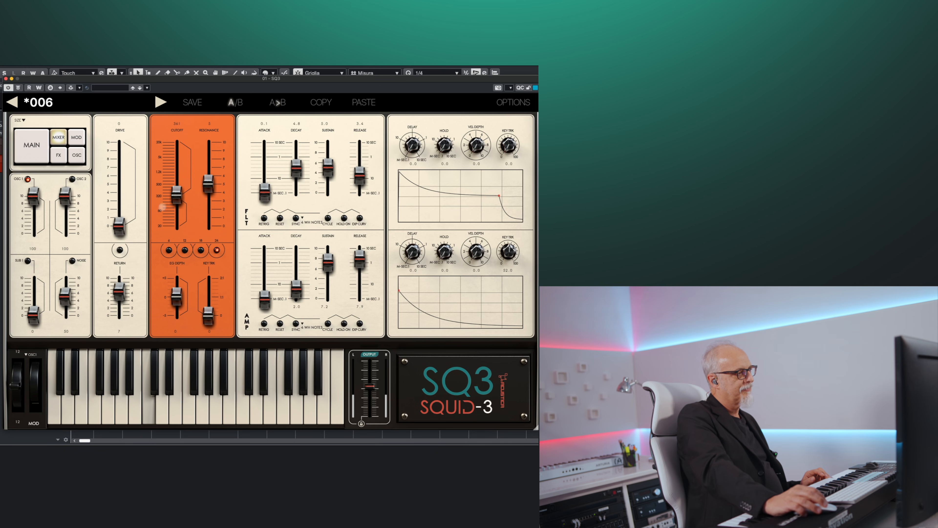
drag(177, 193, 184, 168)
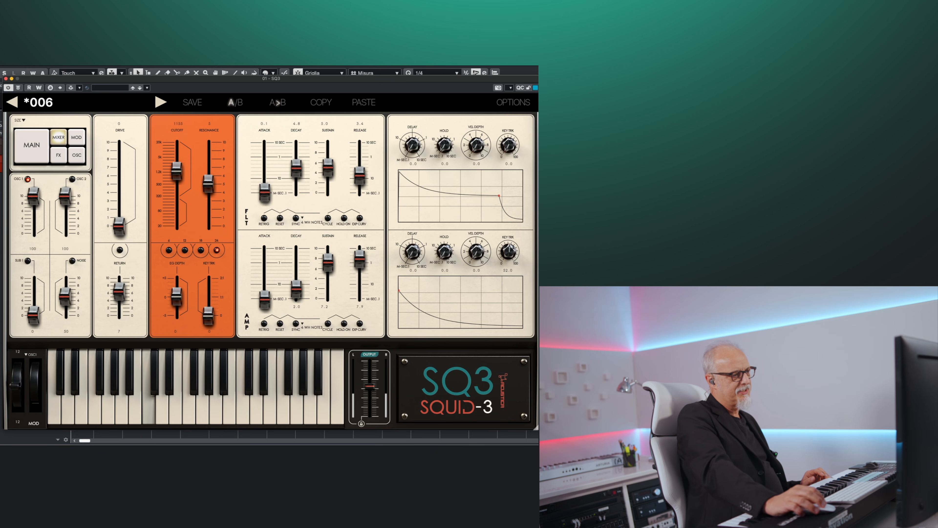
double_click(509, 253)
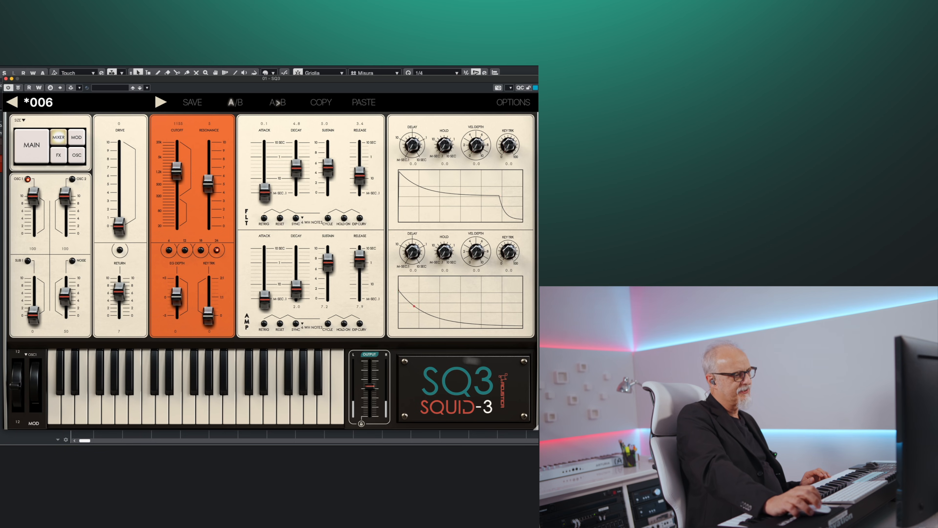
Reshape the amp envelope with a longer decay, sustain 3.2 and release 4.9, test its key tracking, and settle on a short attack
drag(265, 299, 360, 275)
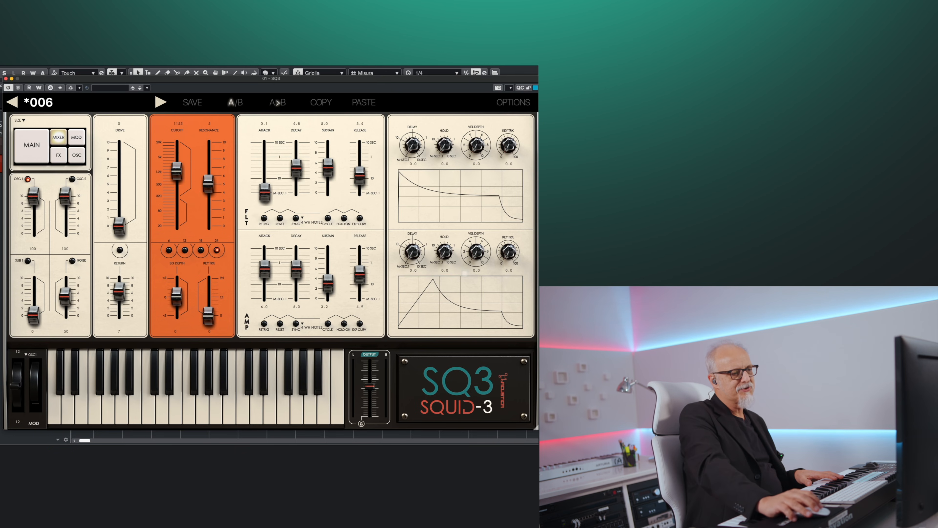
drag(508, 251, 509, 184)
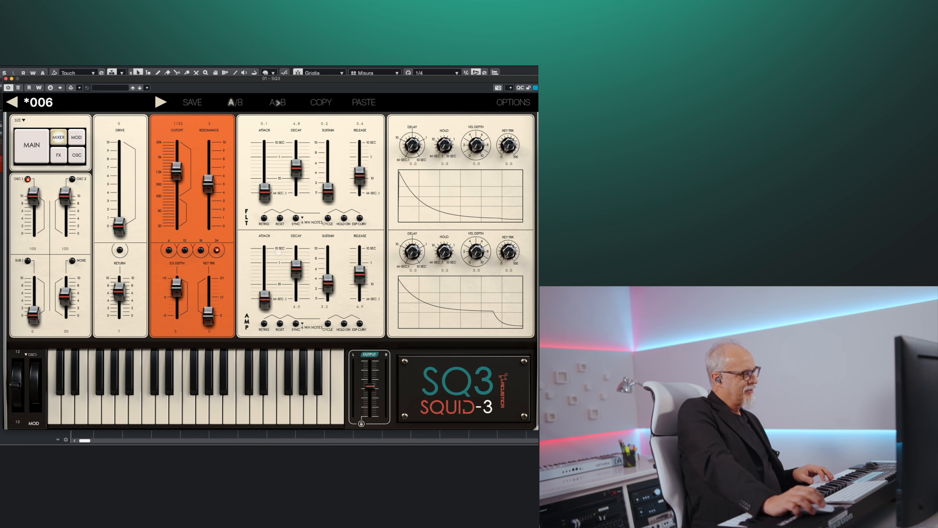
drag(265, 300, 264, 293)
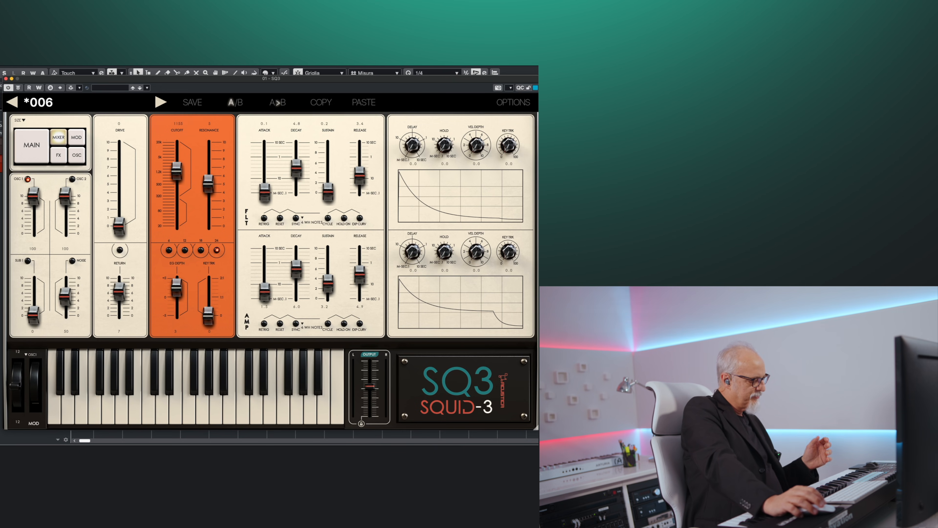
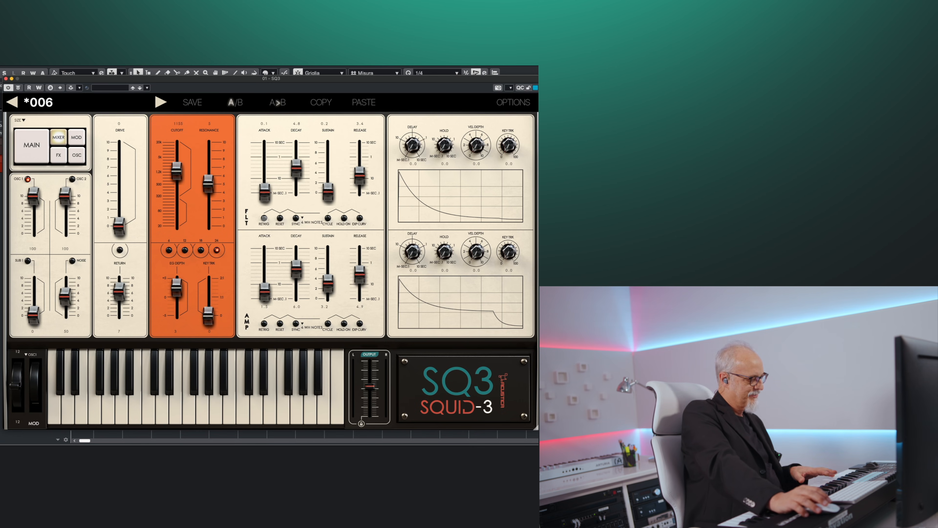
Set the filter envelope to attack 7.2, sustain 10.0 and release 7.3, and raise the amp sustain to 10.0 and release to 8.3
drag(267, 197, 268, 164)
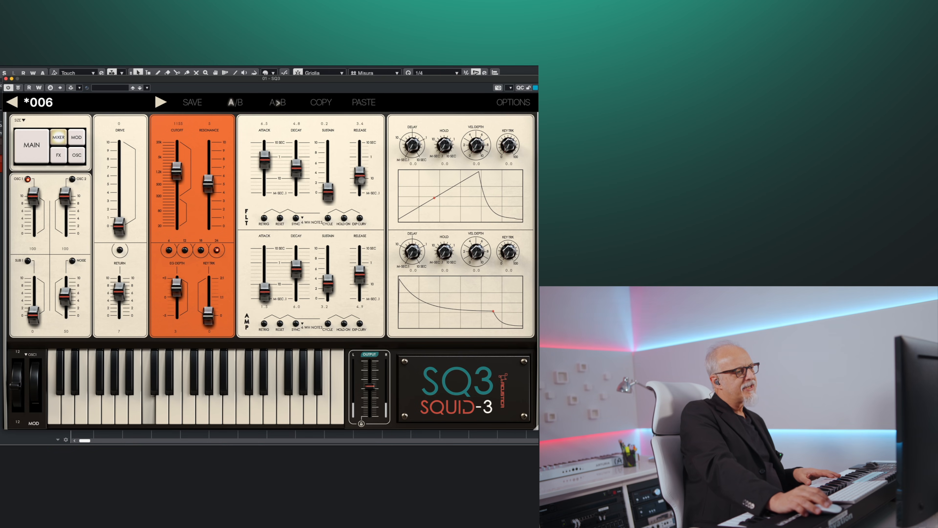
mouse_move(362, 180)
mouse_down()
mouse_move(361, 153)
mouse_move(362, 165)
mouse_up()
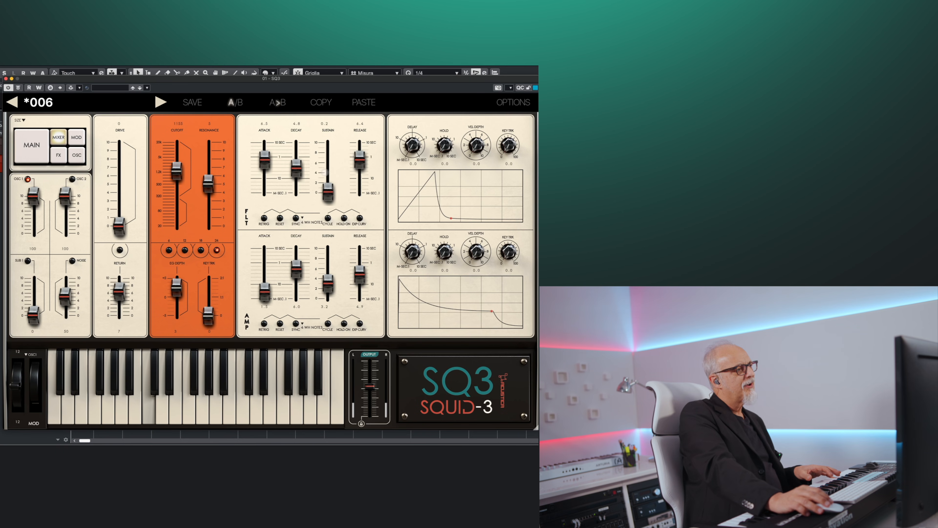
drag(327, 190, 329, 141)
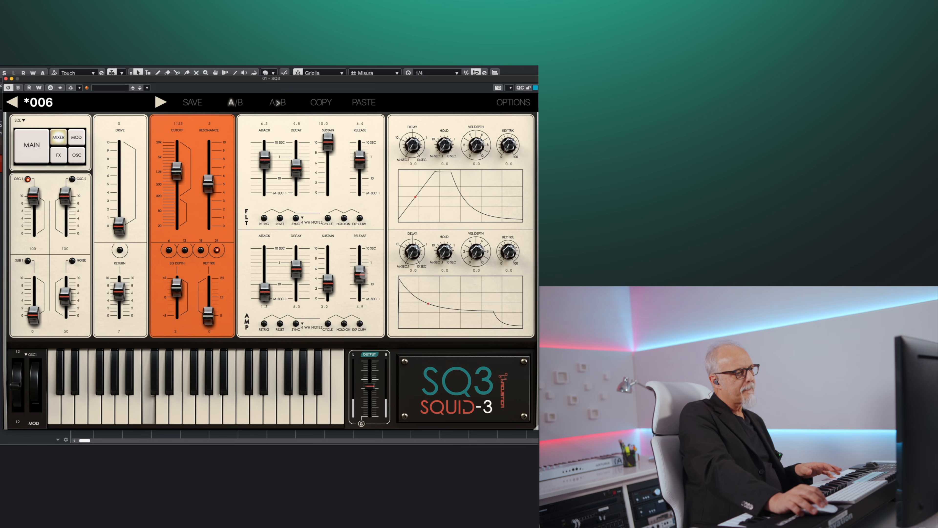
drag(361, 276, 361, 258)
drag(263, 160, 265, 155)
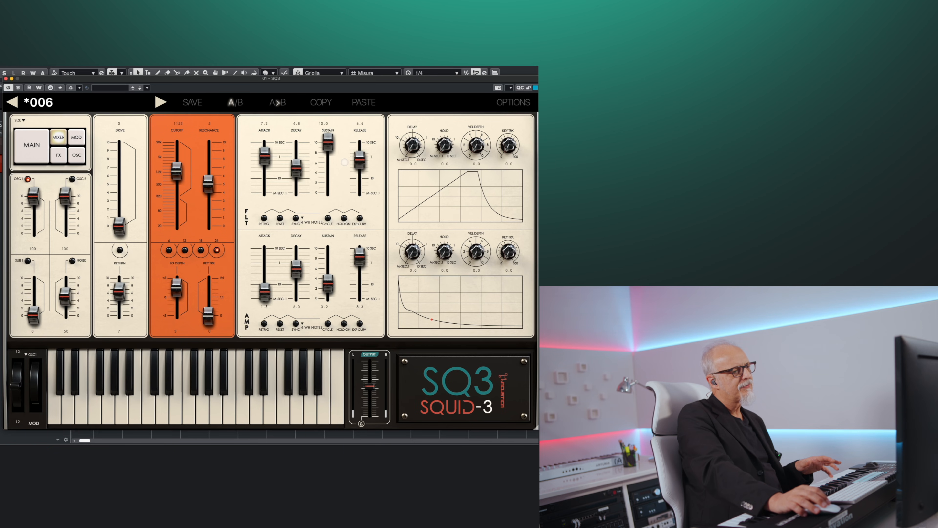
drag(360, 162, 360, 156)
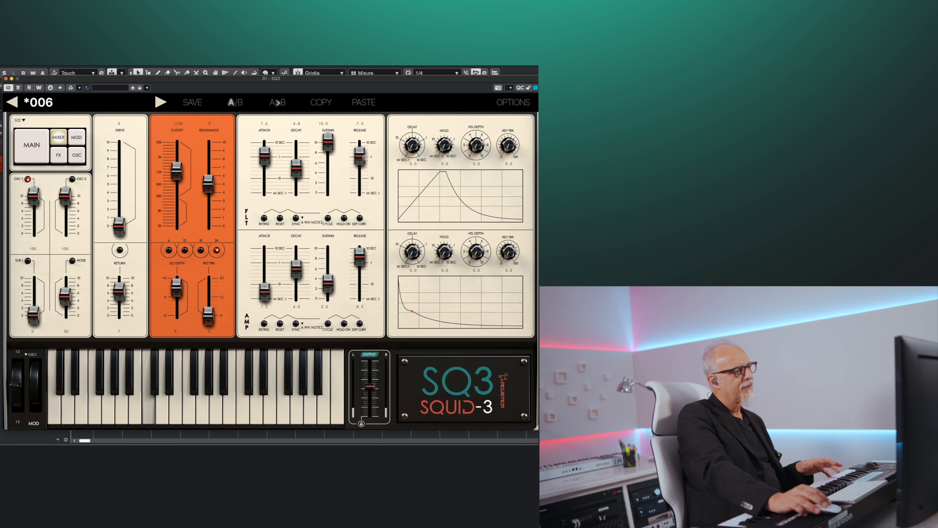
drag(327, 284, 328, 249)
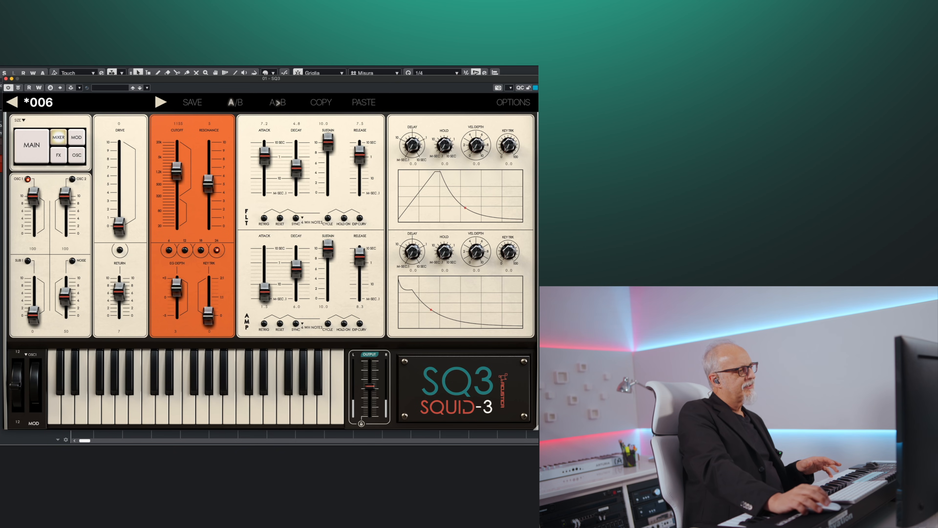
Lower the filter cutoff slightly and raise the EG depth to strengthen the slow envelope sweep
drag(179, 177, 179, 187)
drag(181, 288, 181, 274)
drag(178, 181, 182, 187)
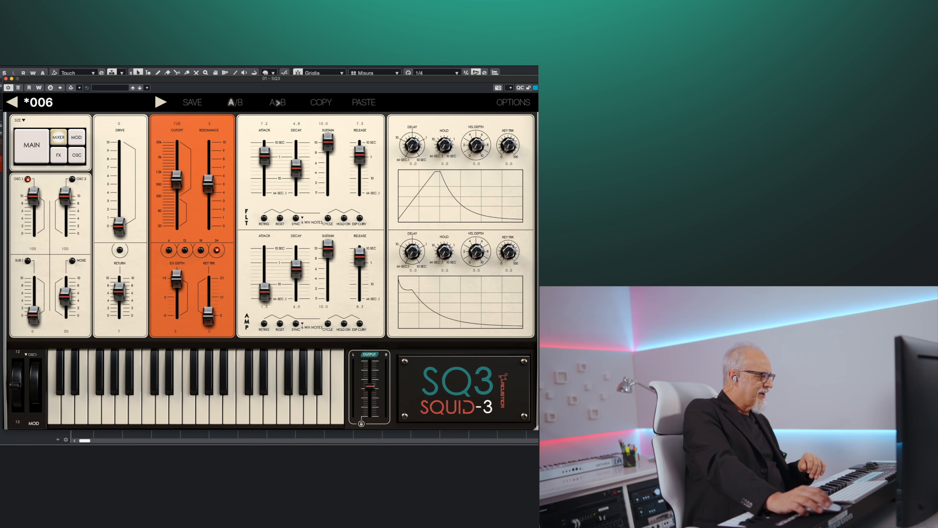
click(304, 218)
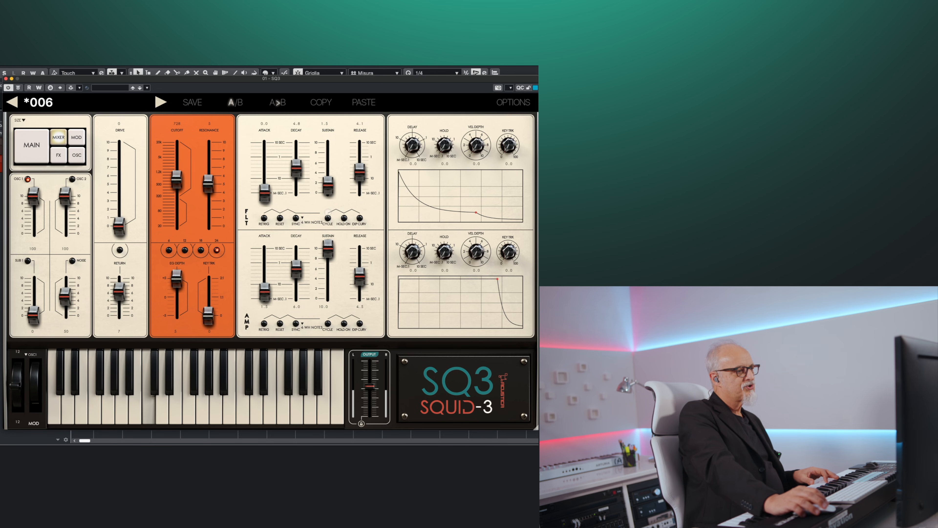
Loop the filter envelope with its cycle mode and lengthen it to attack 5.2, decay 7.0 and release 6.9
click(327, 218)
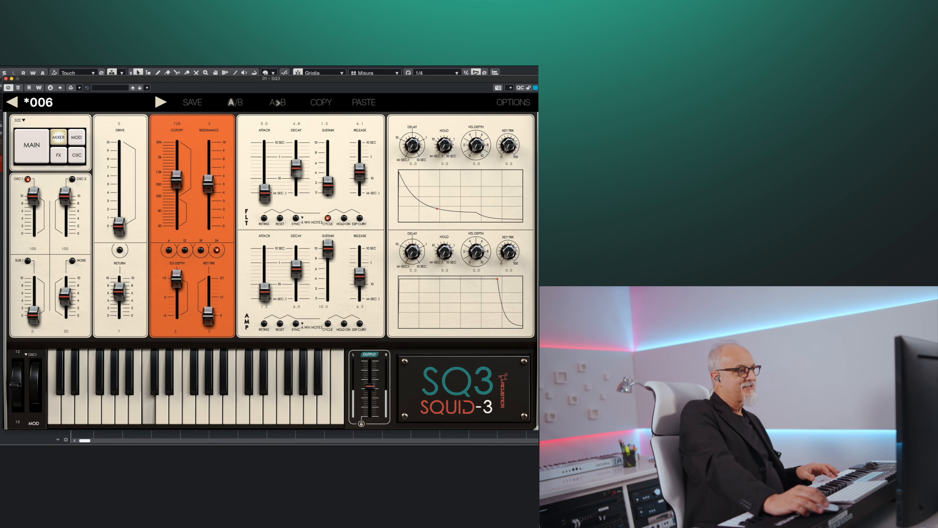
drag(298, 169, 298, 164)
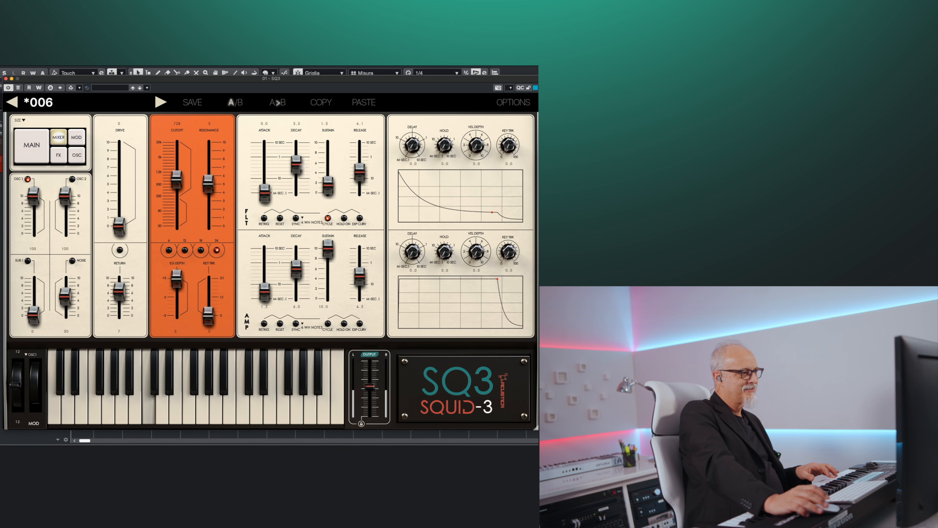
drag(360, 173, 361, 165)
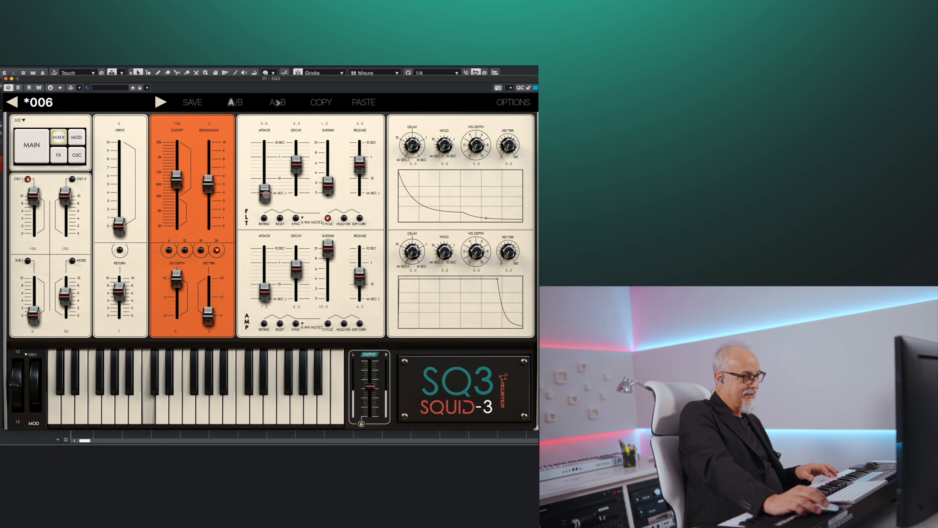
drag(265, 194, 265, 180)
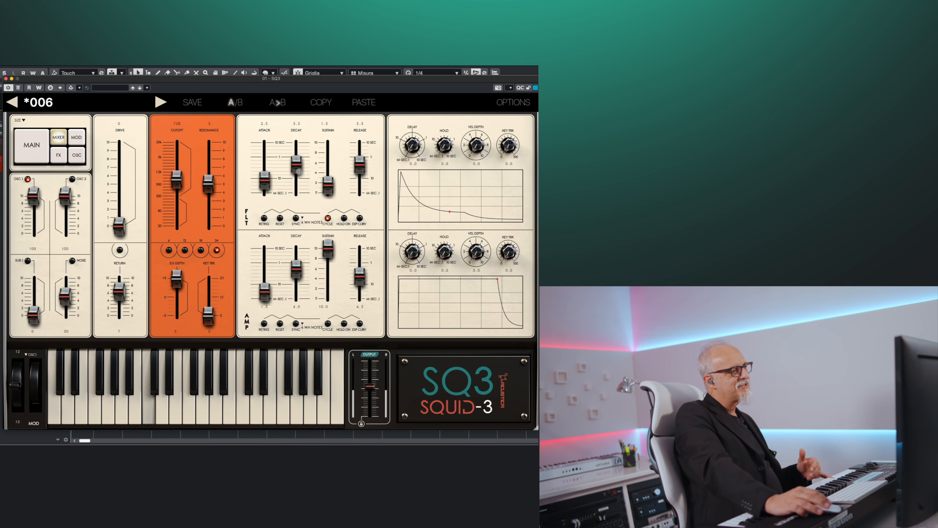
drag(297, 164, 296, 156)
drag(358, 169, 359, 163)
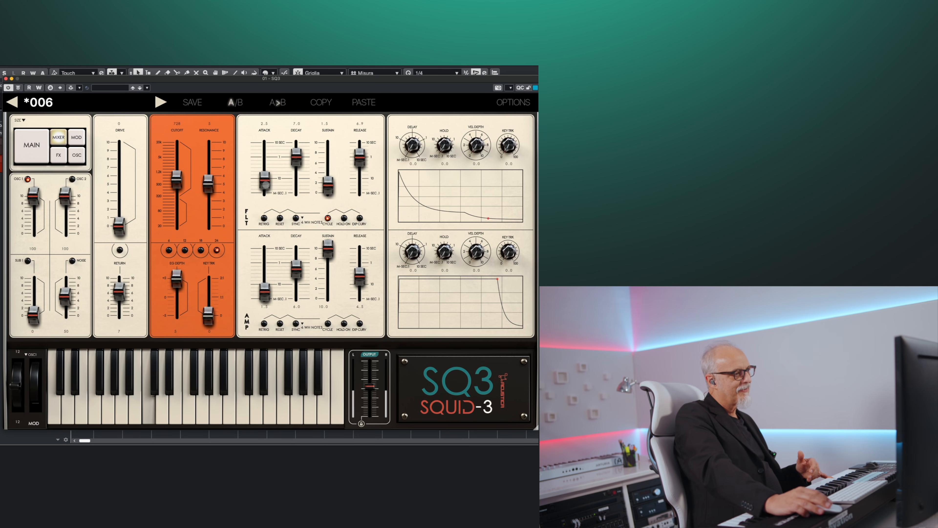
drag(266, 185, 268, 169)
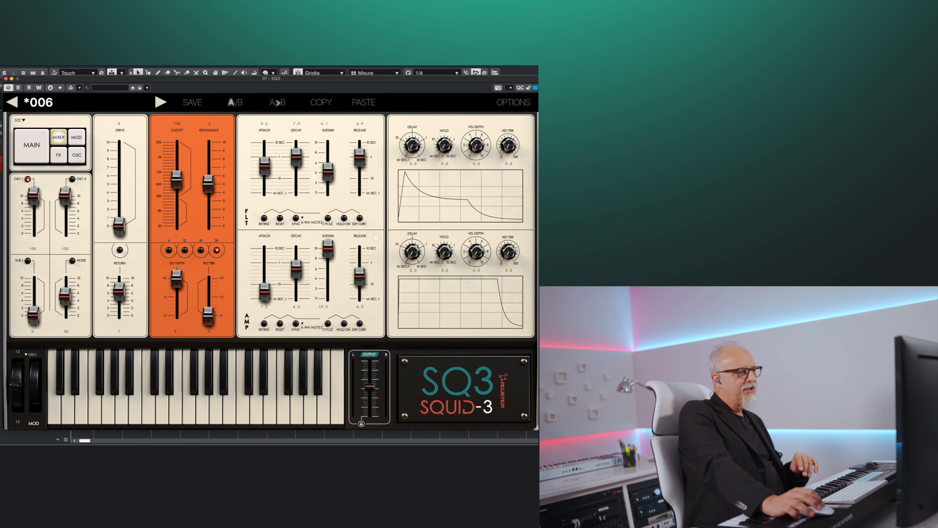
Compare the filter envelope with the exponential curve on and off at attack 8.7, sustain 0.0 and release 2.5, leaving the curve on
click(360, 218)
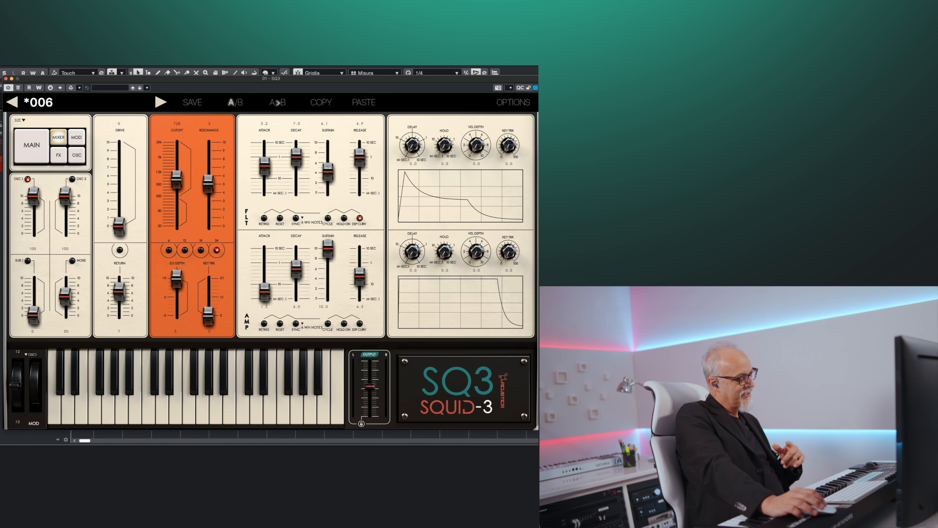
drag(264, 168, 268, 150)
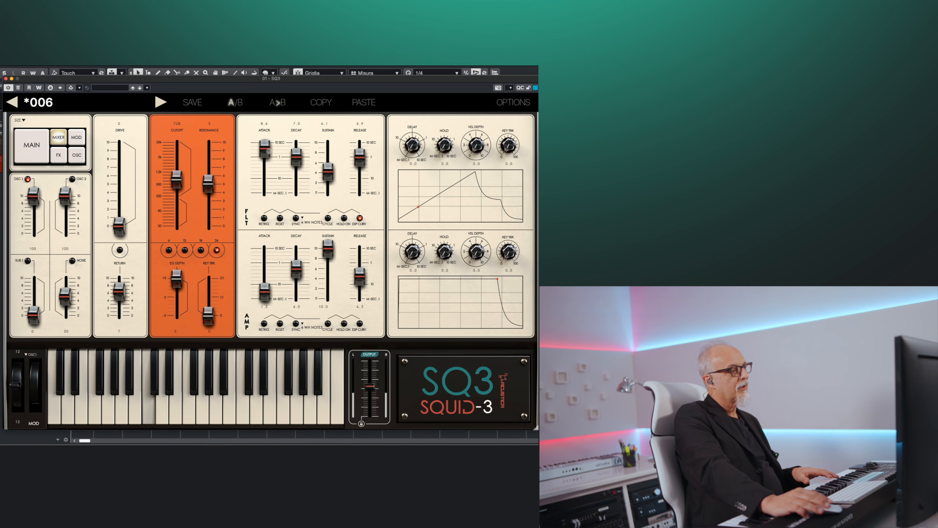
drag(328, 171, 328, 193)
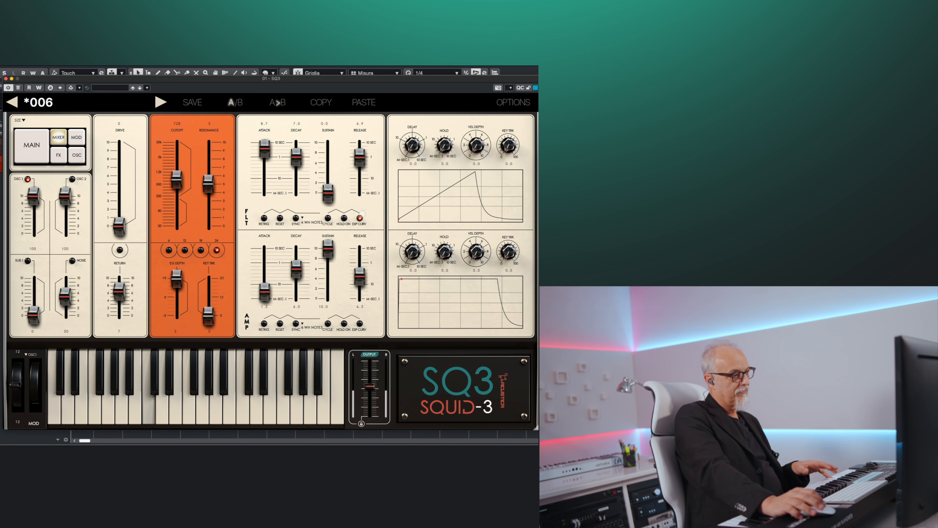
click(360, 218)
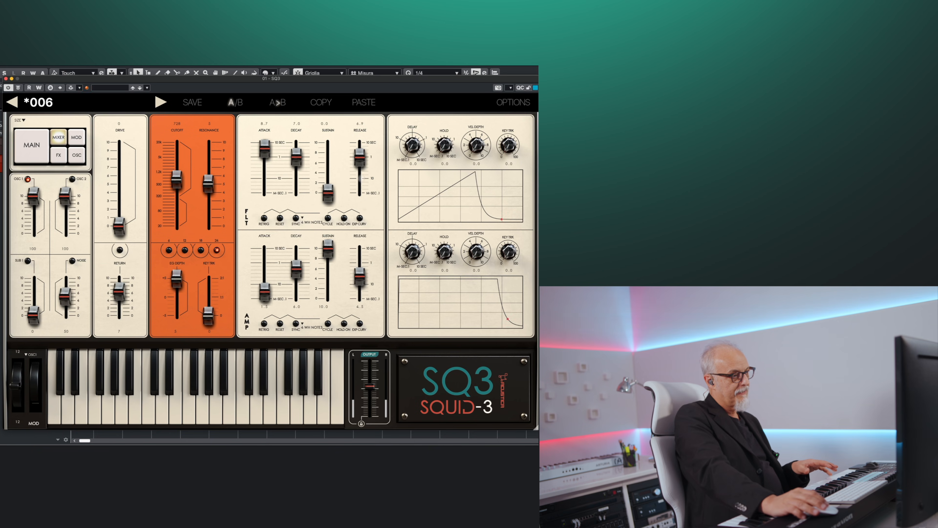
drag(360, 163, 360, 188)
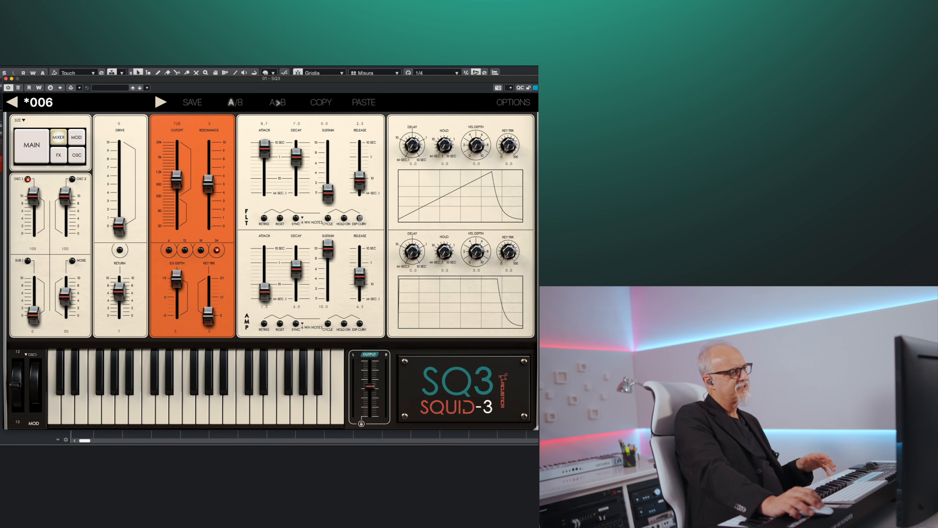
click(360, 218)
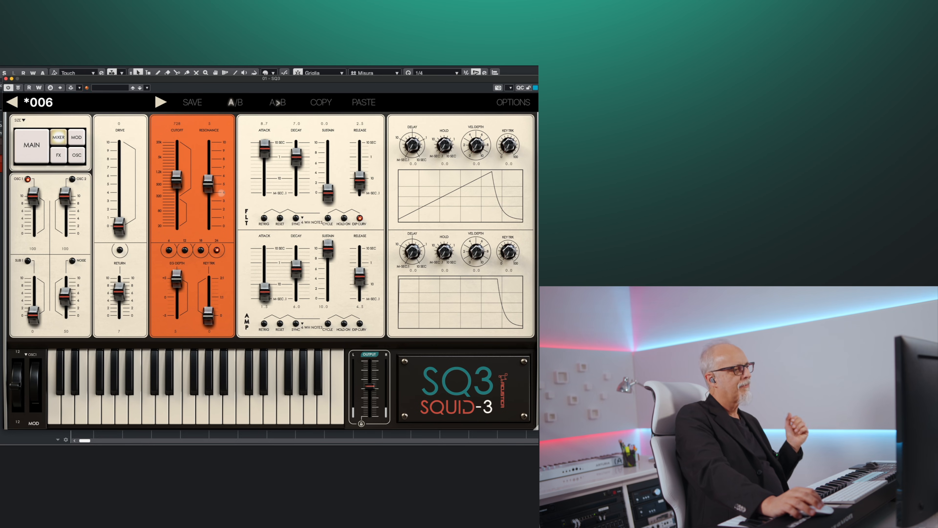
Open the modulation section and examine the list of waveforms available for LFO 1
click(76, 138)
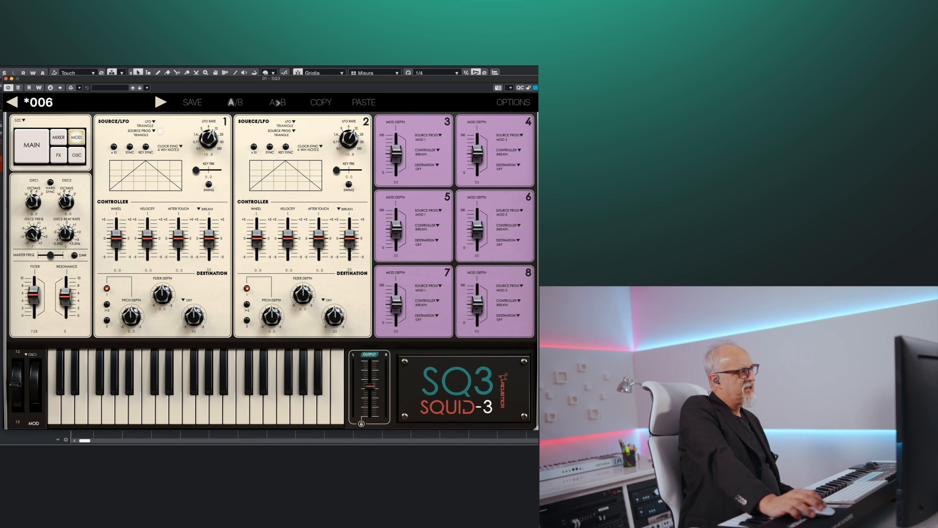
click(149, 124)
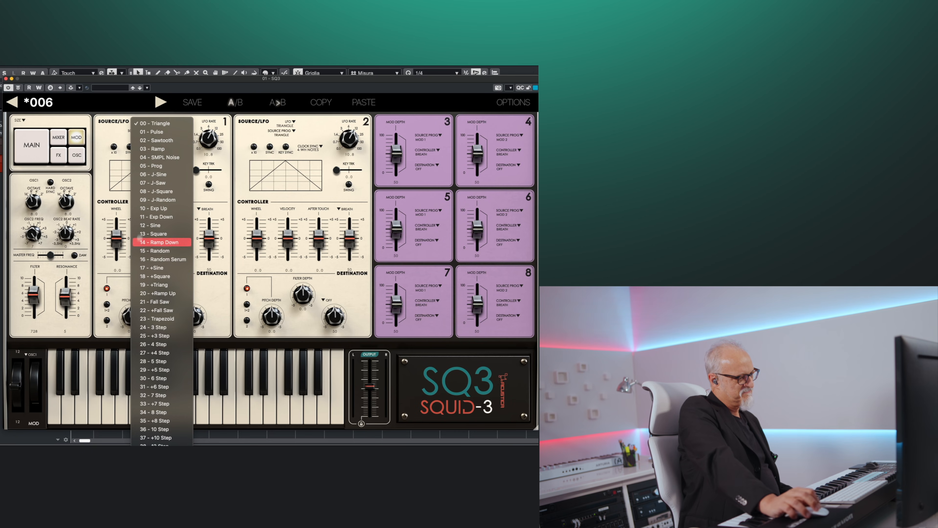
scroll(162, 443, down, 10)
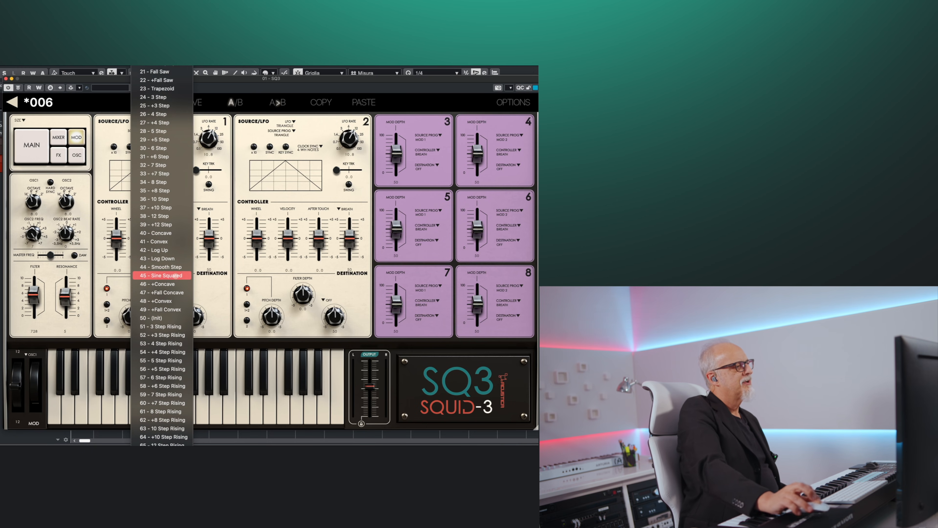
scroll(168, 76, up, 7)
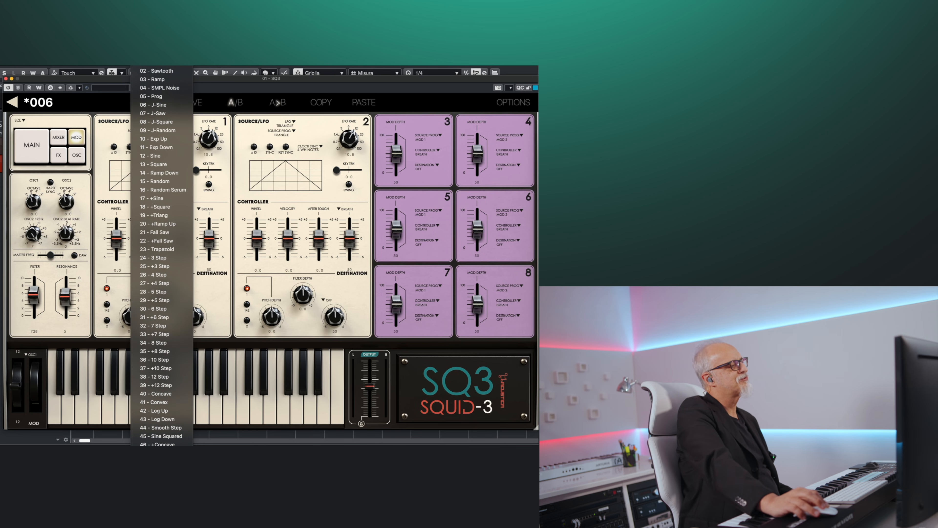
scroll(168, 77, up, 2)
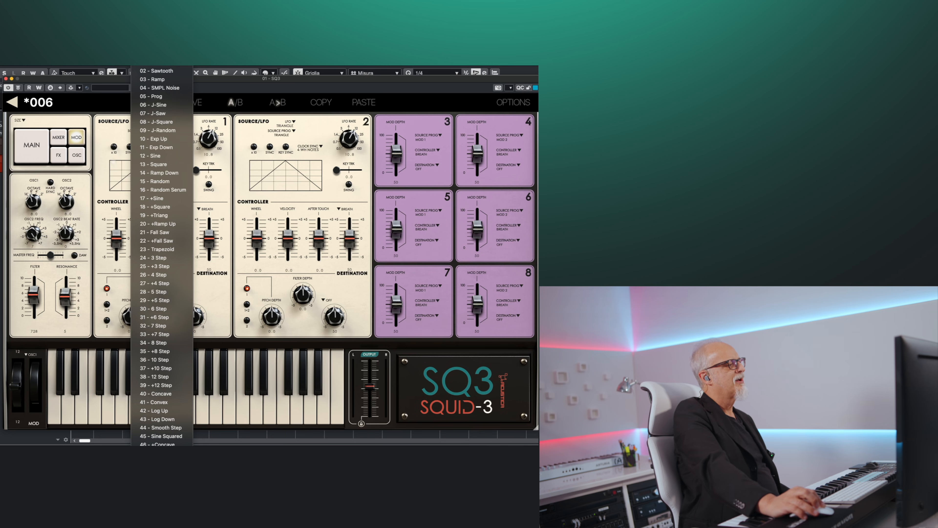
click(157, 62)
Load preset 007 and test LFO 1's pitch modulation with a raised pitch depth at LFO rates from 0.1 to 100
click(161, 102)
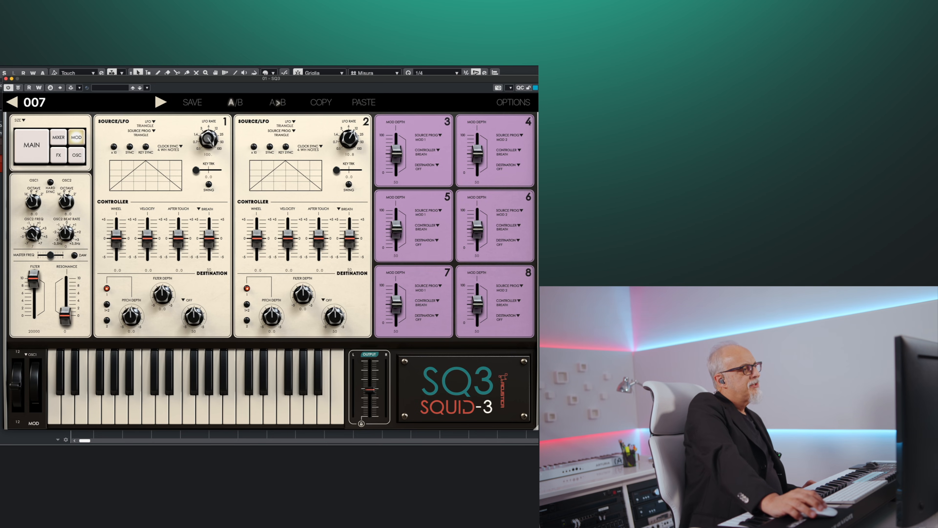
drag(208, 139, 201, 196)
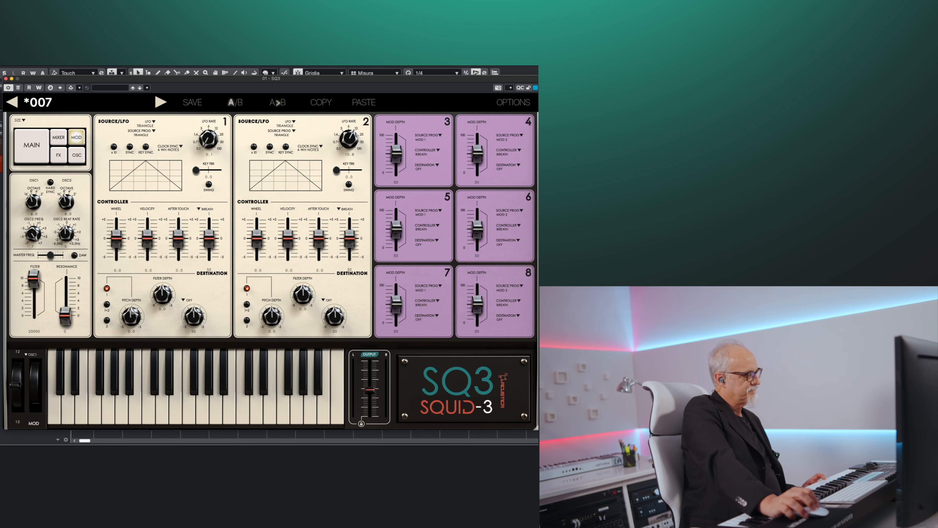
drag(130, 316, 131, 312)
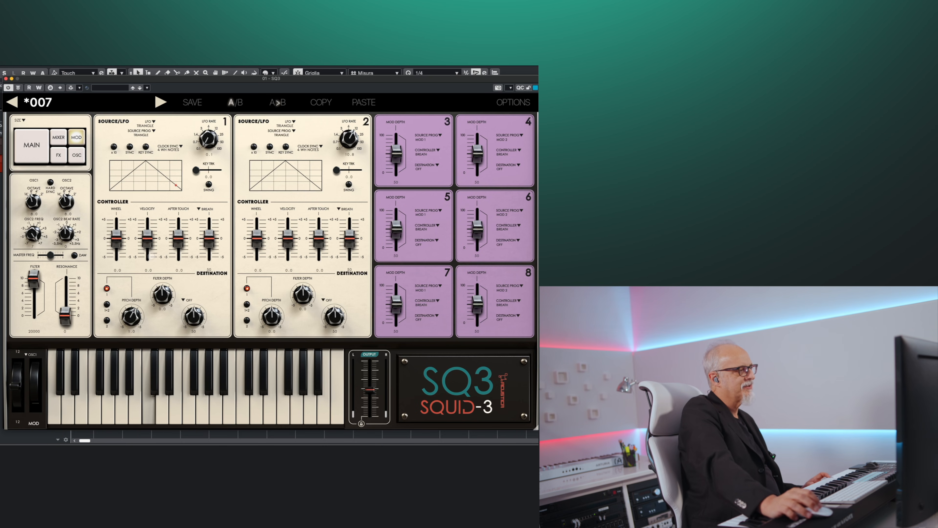
drag(131, 316, 131, 310)
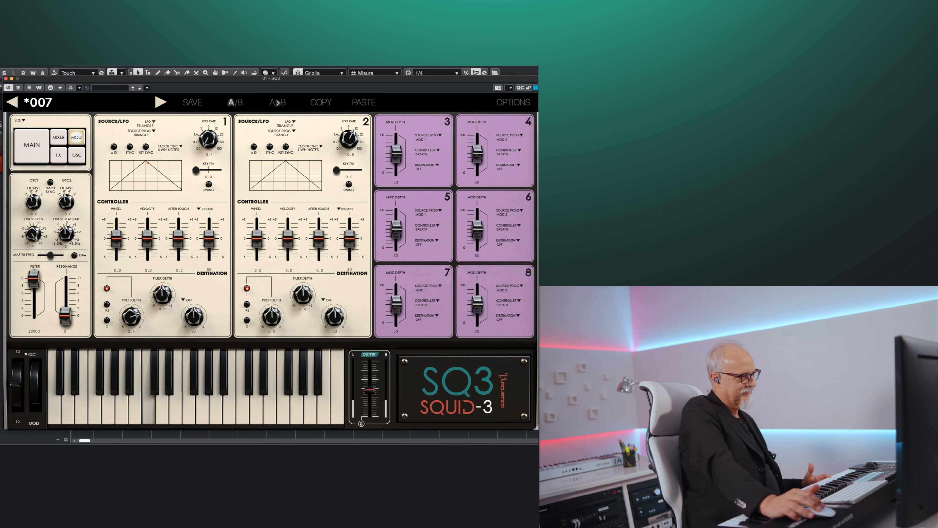
drag(209, 140, 205, 91)
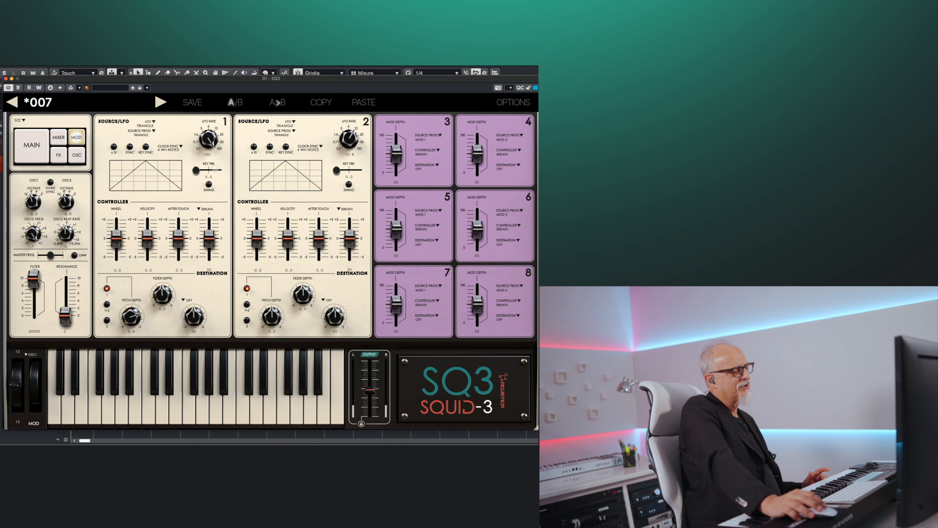
drag(210, 140, 202, 173)
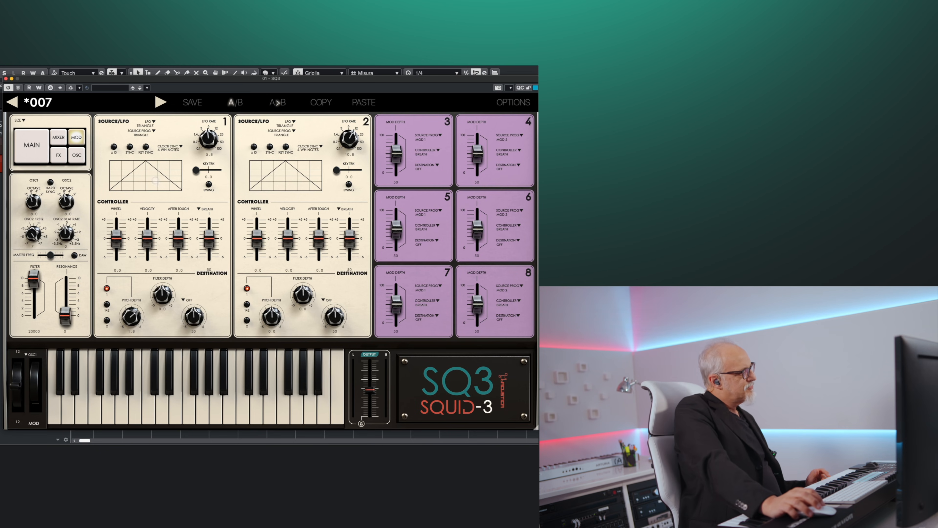
Set LFO 1's waveform to 05 - Prog and open its source prog choices
click(151, 124)
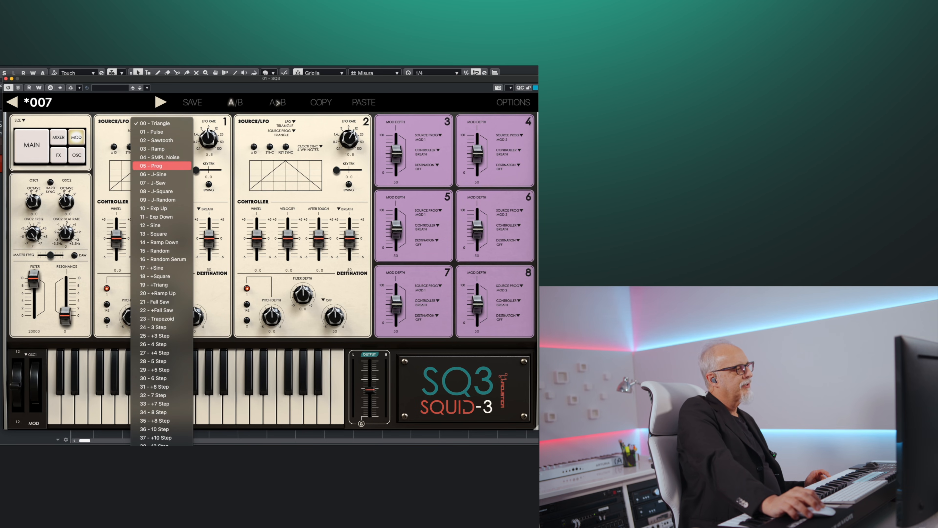
click(158, 165)
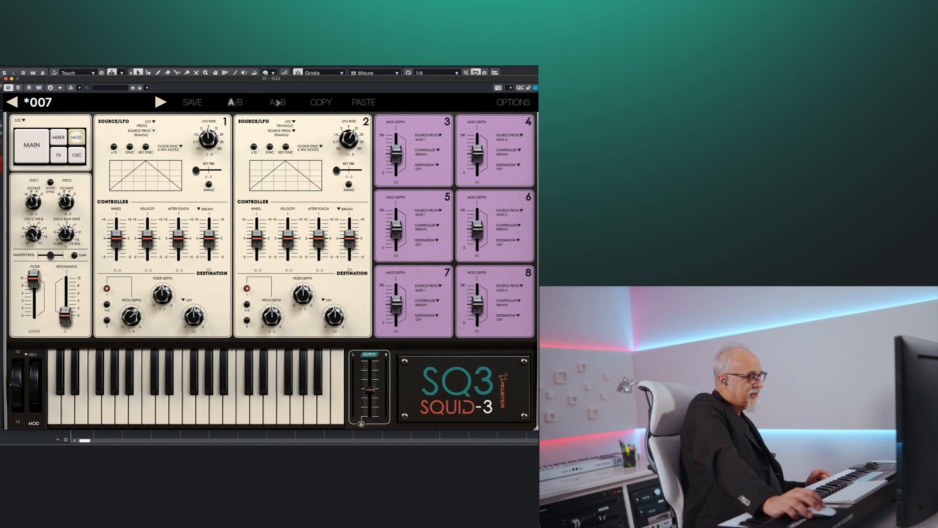
click(153, 131)
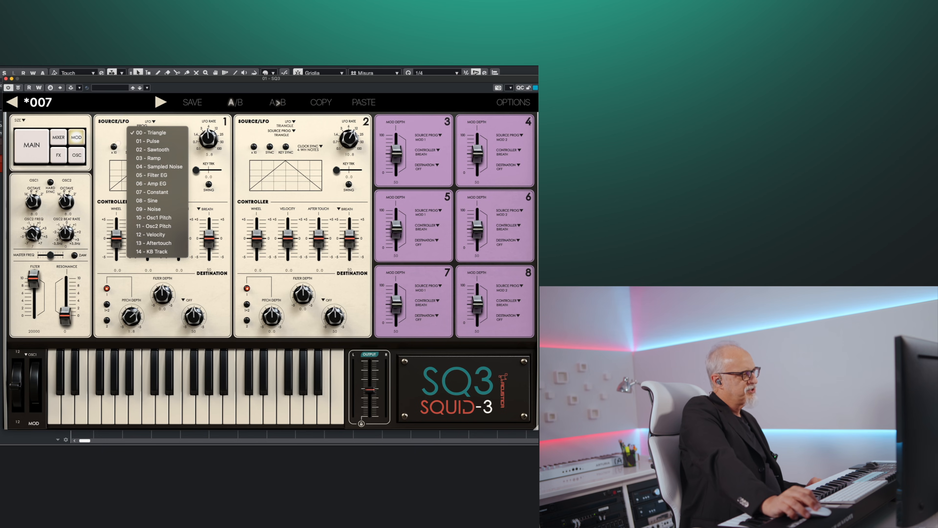
Test LFO 1's x10 rate multiplier at slow and fast rates with a deeper pitch modulation
click(120, 138)
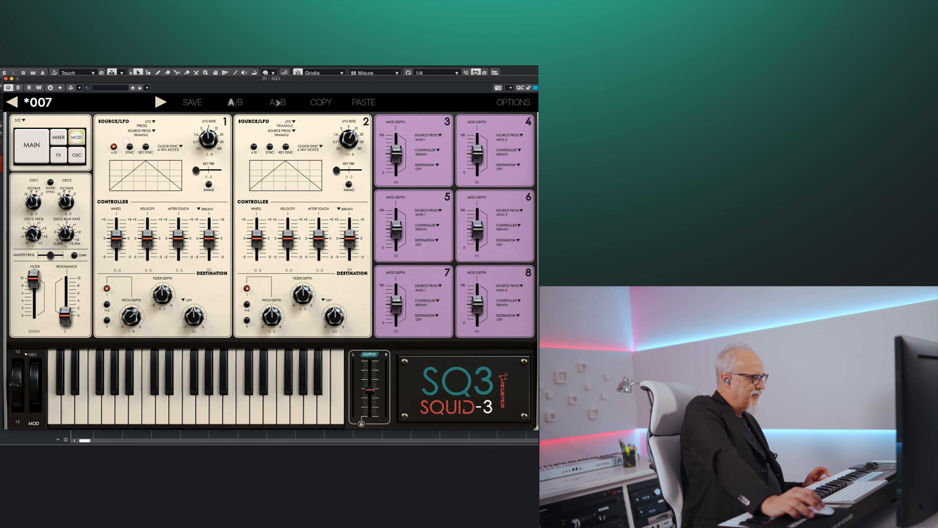
drag(209, 139, 200, 163)
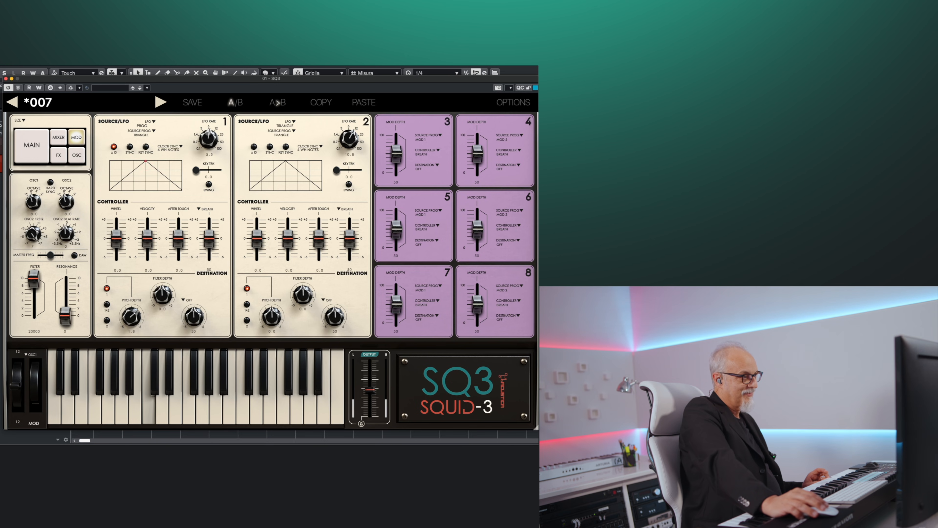
drag(210, 124, 209, 119)
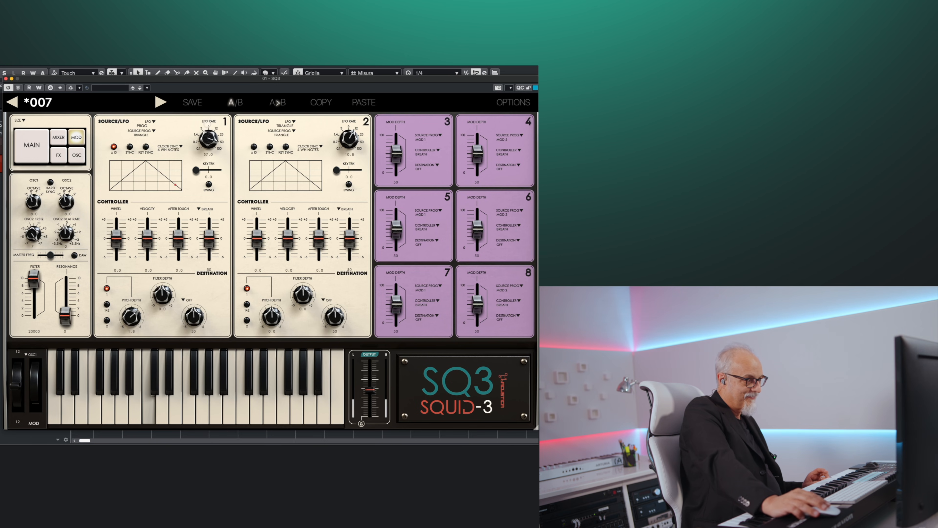
drag(135, 324, 135, 305)
mouse_move(209, 139)
mouse_down()
mouse_move(209, 129)
mouse_move(209, 146)
mouse_up()
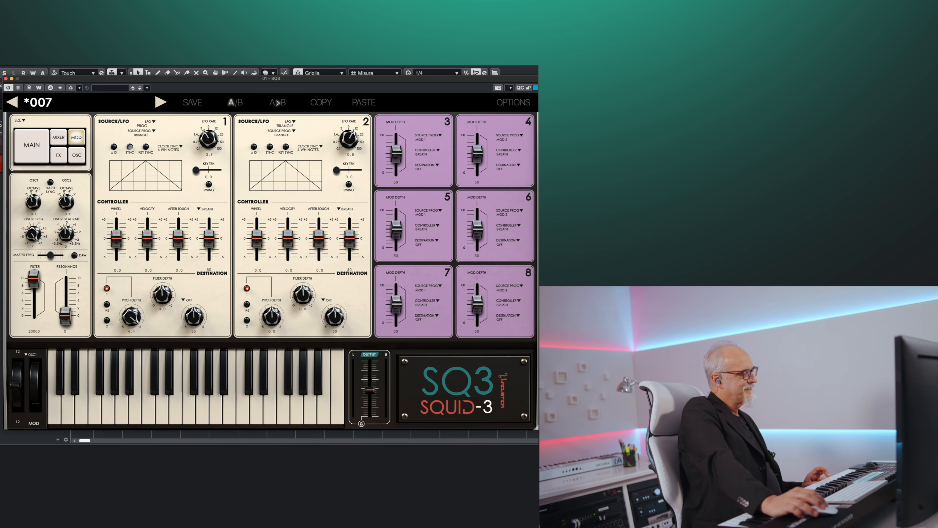
Load preset 008, open its modulation section and examine LFO 1's clock sync note values
click(161, 101)
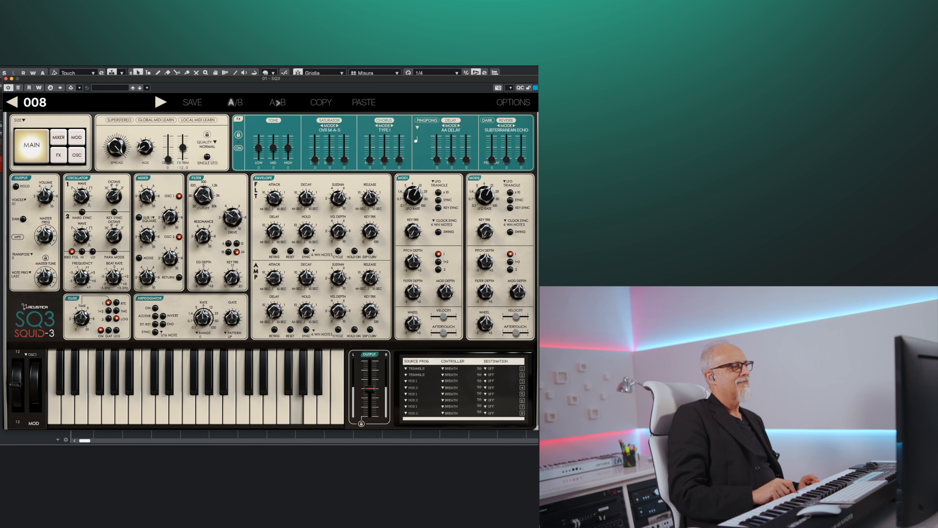
click(76, 137)
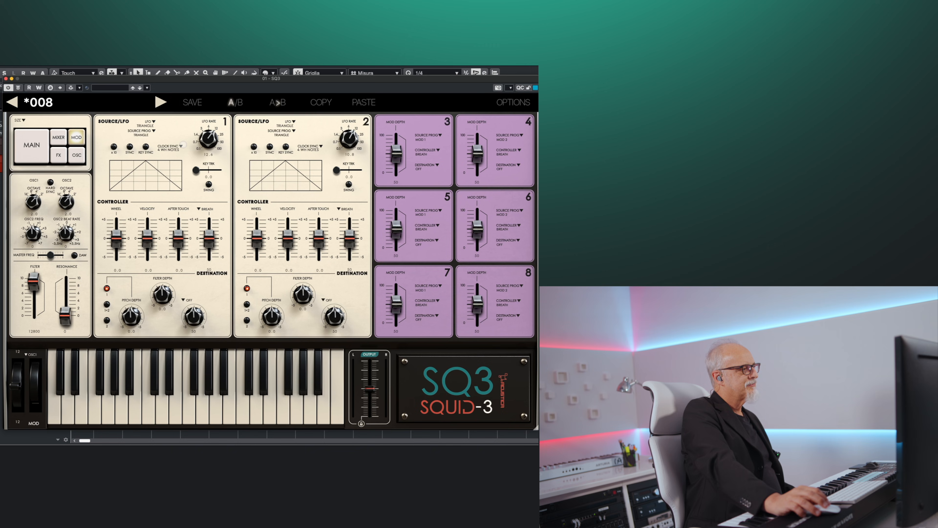
click(181, 147)
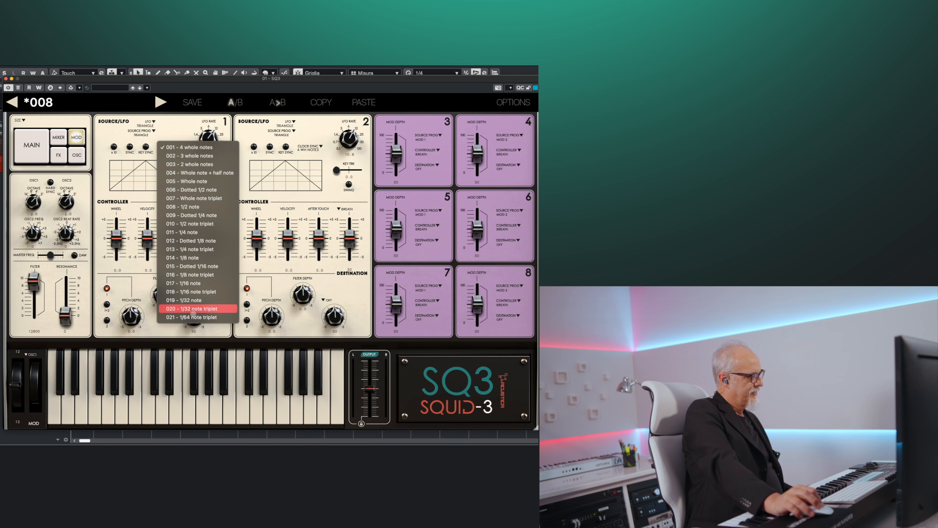
click(170, 130)
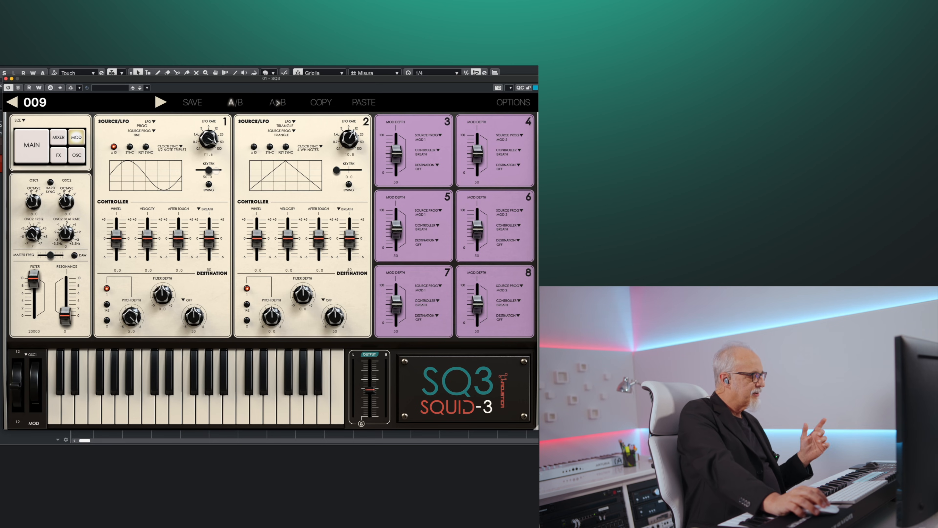
Test LFO 1's pitch modulation in preset 009 by varying its pitch depth and examine the source choices of the assignable Breath controller
drag(136, 315, 135, 317)
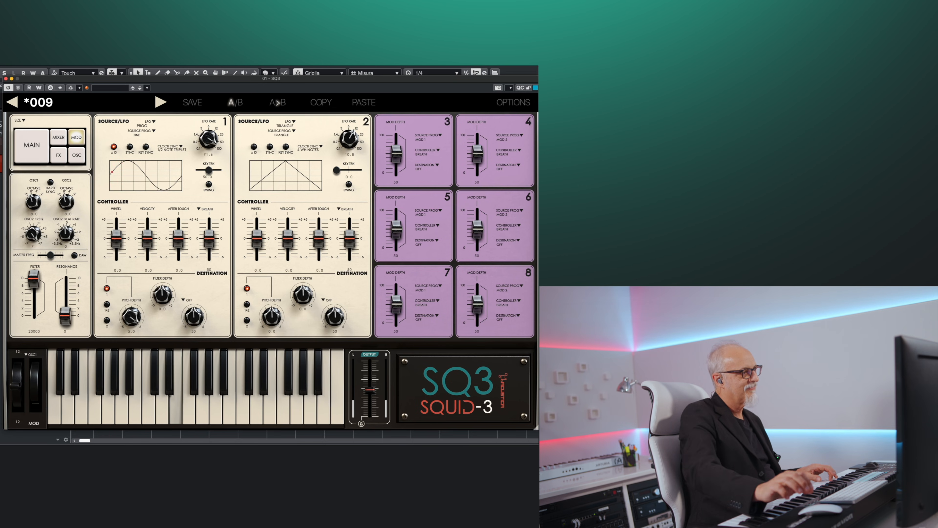
drag(132, 317, 133, 324)
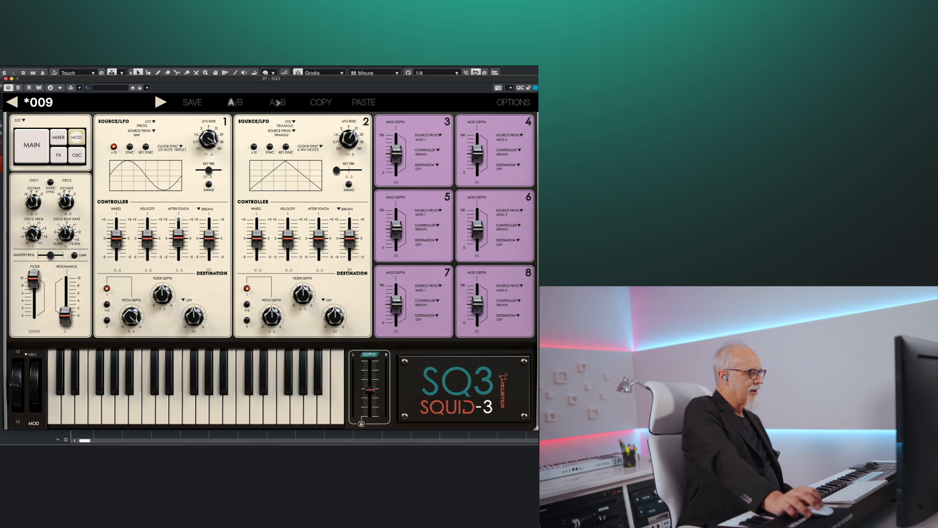
click(202, 209)
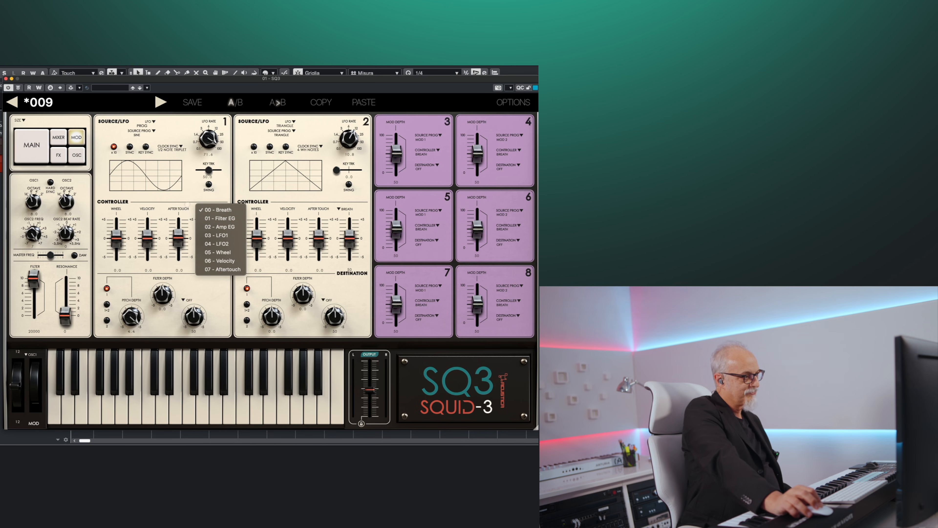
click(184, 209)
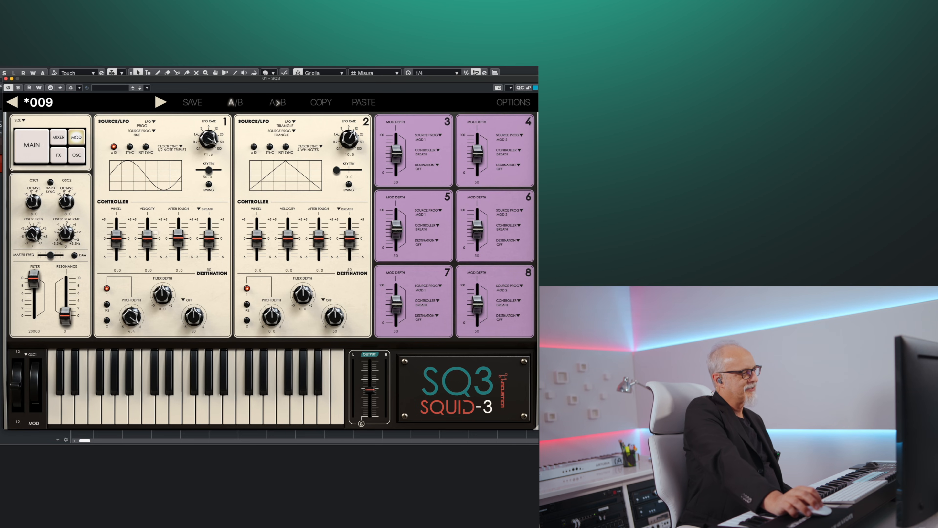
Load preset 010, adjust LFO 1's pitch depth and set its wheel controller amount to the maximum positive value
click(161, 102)
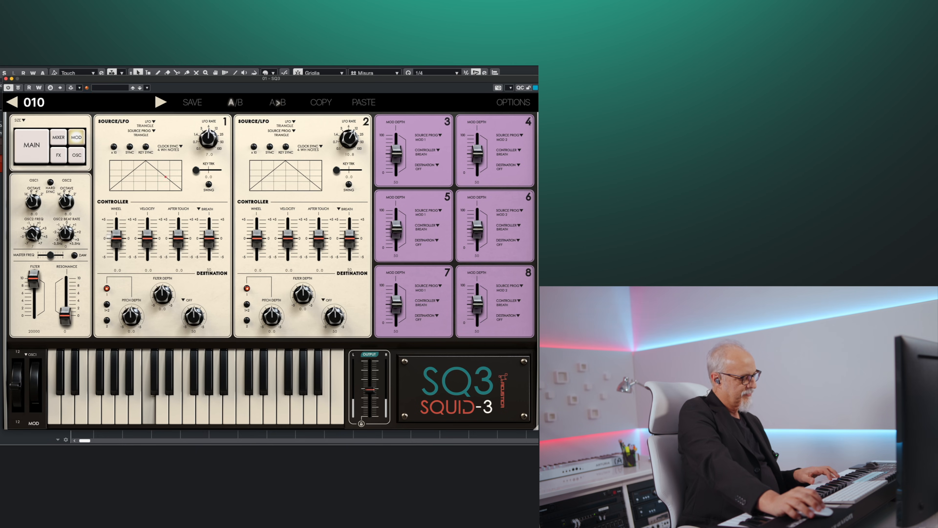
drag(132, 320, 133, 308)
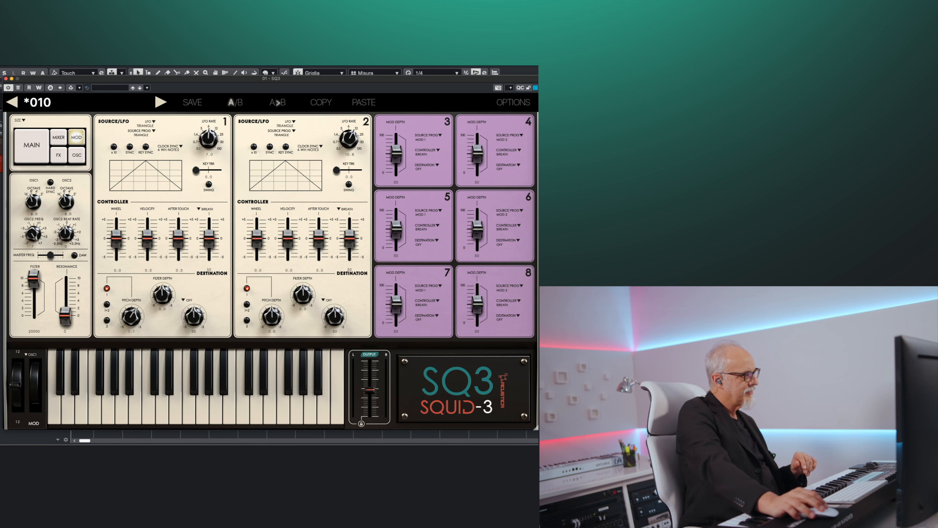
drag(115, 241, 116, 221)
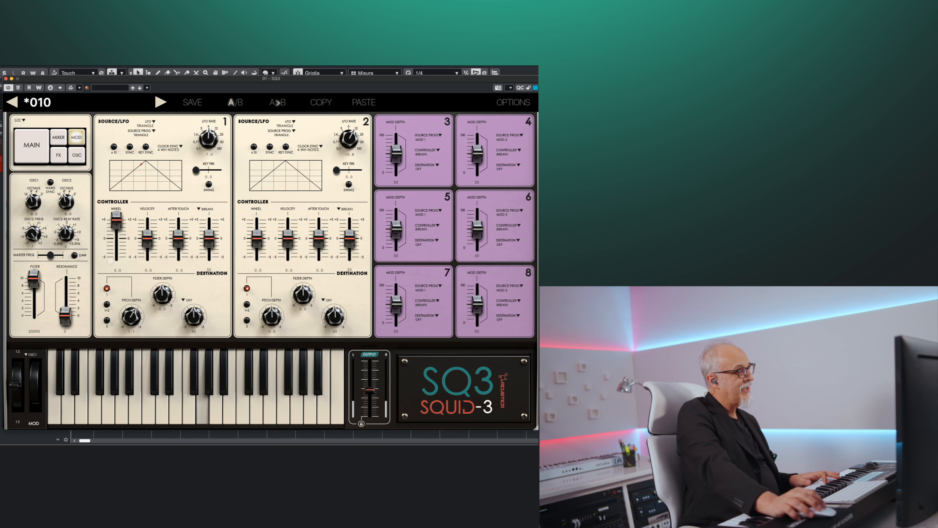
mouse_move(116, 222)
mouse_down()
mouse_move(116, 241)
mouse_move(116, 221)
mouse_up()
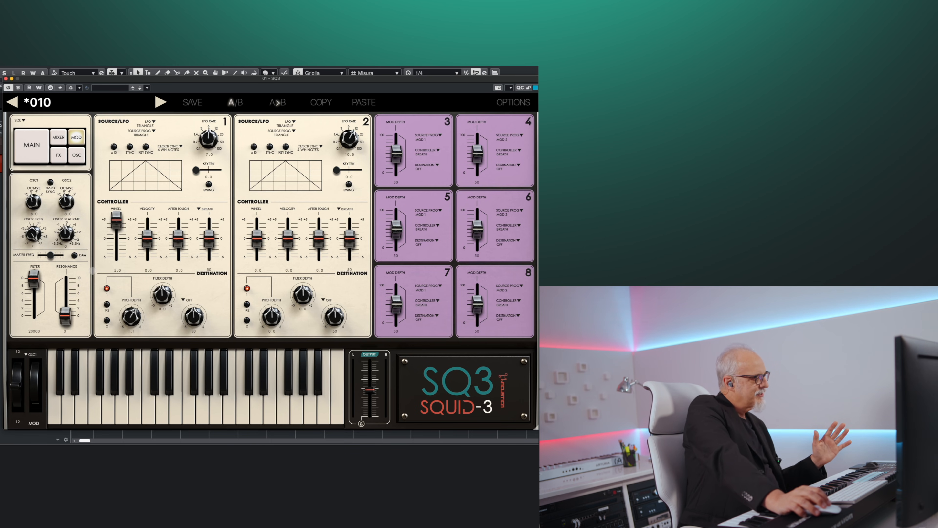
Test LFO 1's wheel amount down to its negative extreme and set different amounts for wheel, velocity and aftertouch
mouse_move(116, 220)
mouse_down()
mouse_move(116, 261)
mouse_move(116, 234)
mouse_up()
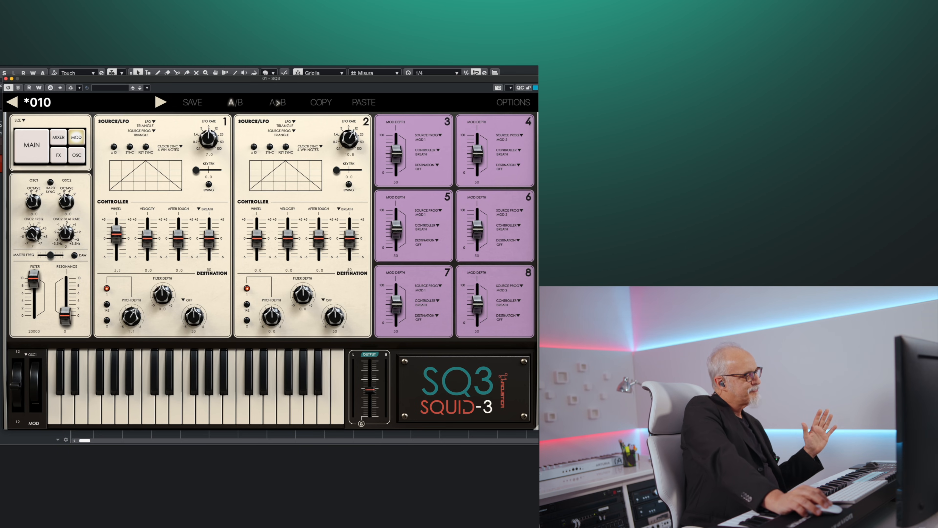
drag(116, 234, 117, 260)
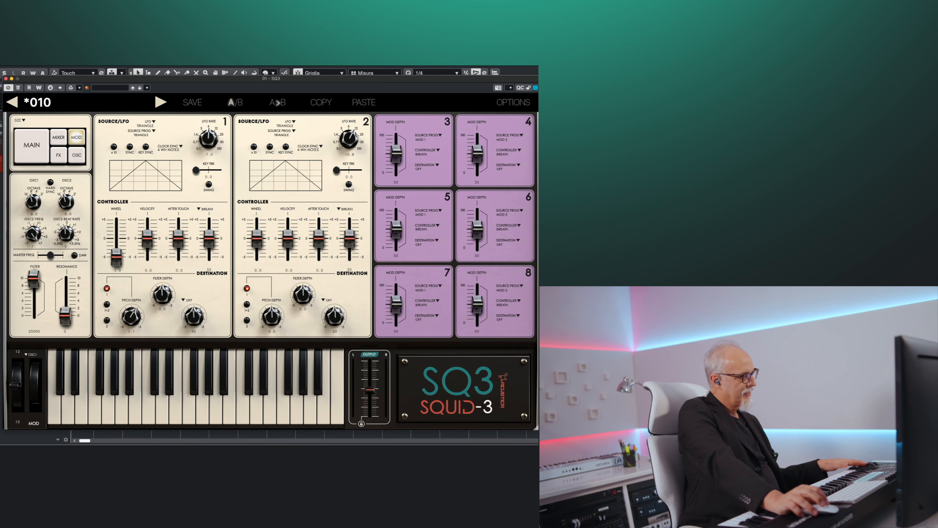
mouse_move(116, 259)
mouse_down()
mouse_move(116, 236)
mouse_move(117, 261)
mouse_up()
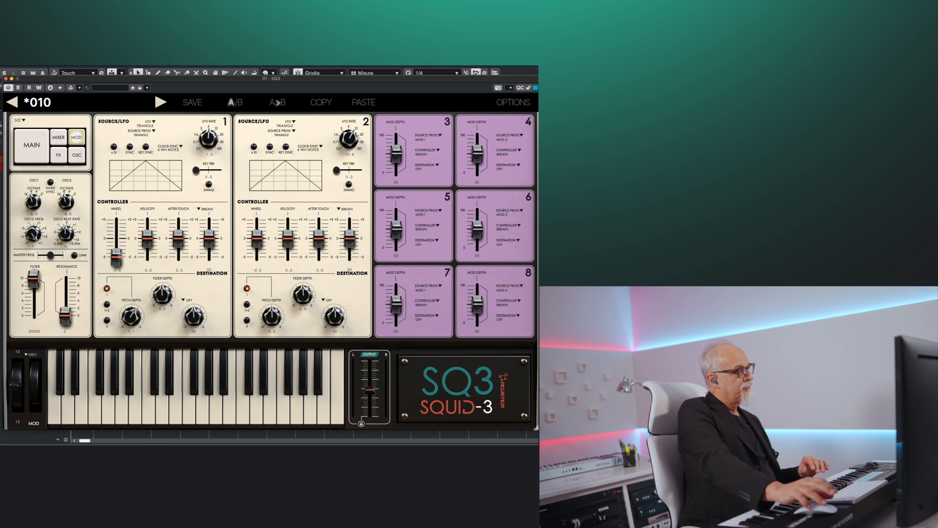
drag(116, 255, 179, 246)
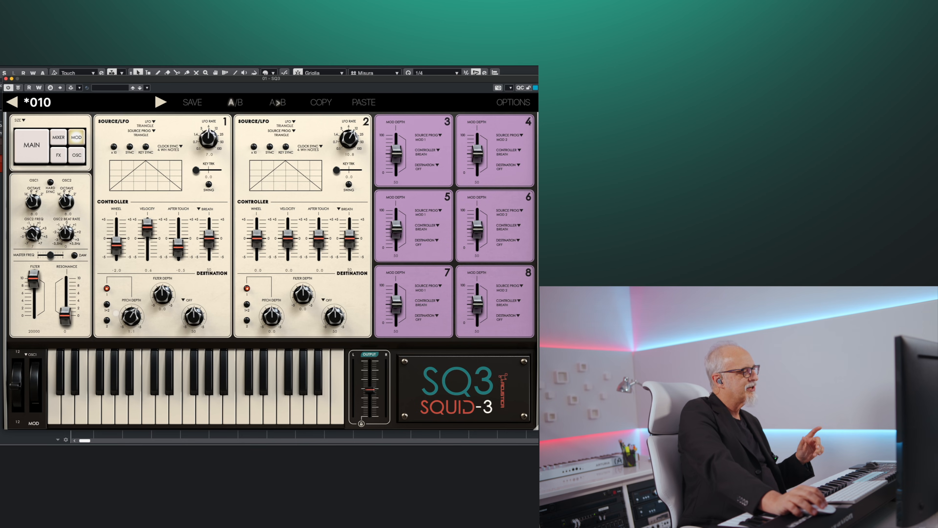
Try the 01 - Pulse waveform on LFO 1 at different pitch depths and restore 00 - Triangle
drag(132, 316, 132, 313)
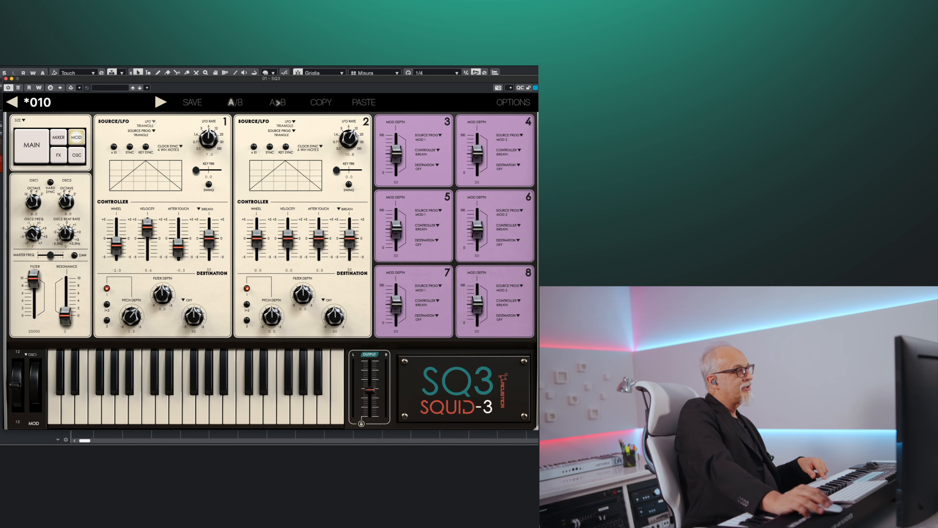
click(152, 122)
click(153, 132)
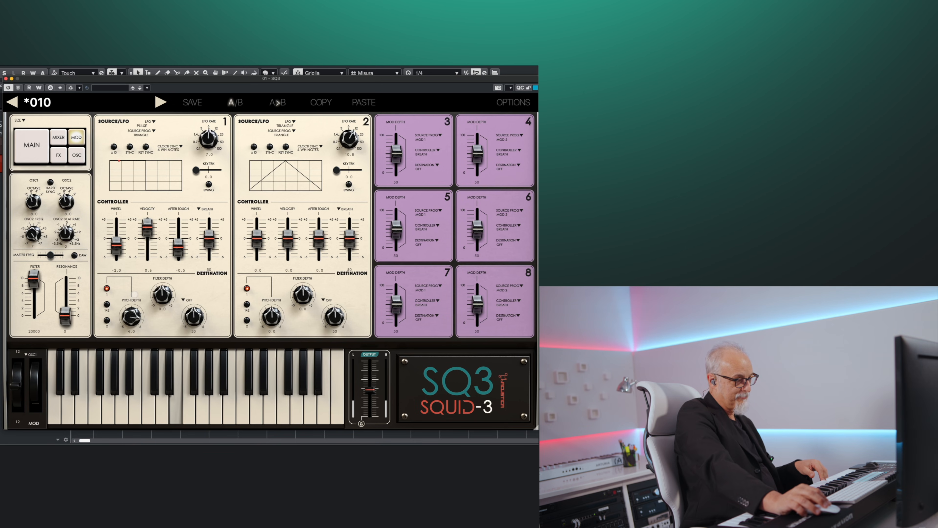
drag(130, 316, 123, 344)
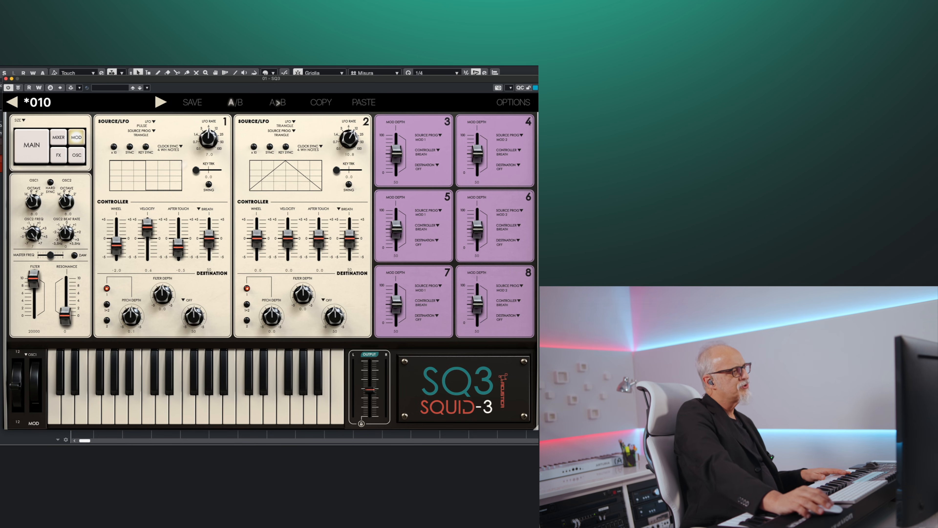
click(148, 126)
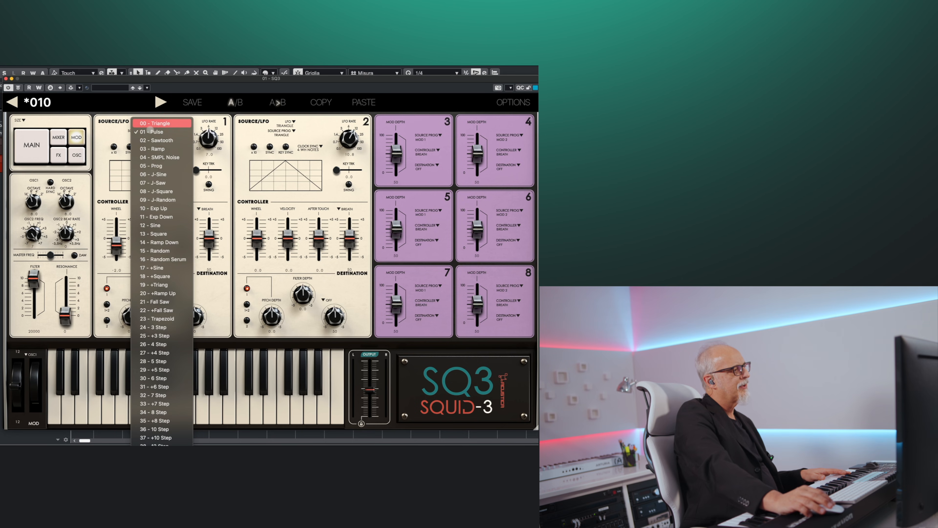
click(150, 123)
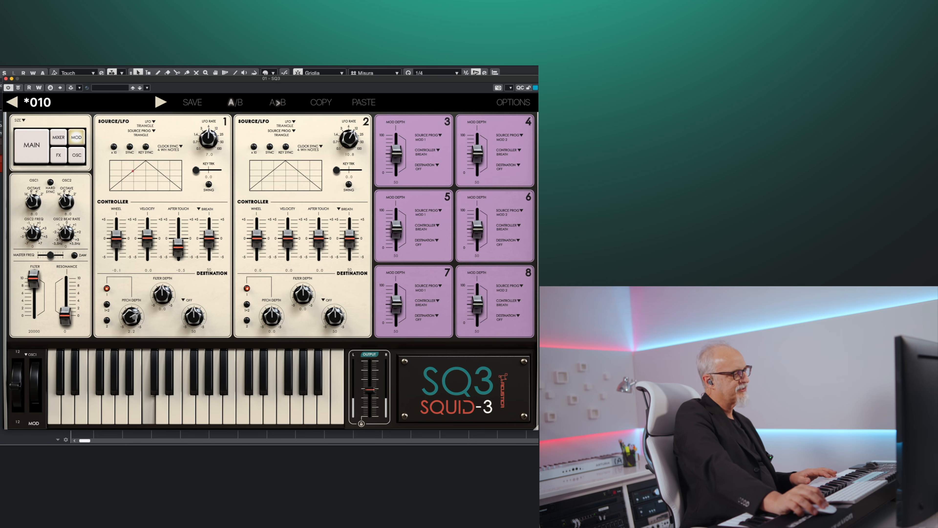
Adjust LFO 1's pitch depth and switch its pitch destination to oscillators 1+2 and oscillator 2 in turn
drag(135, 316, 135, 316)
click(106, 304)
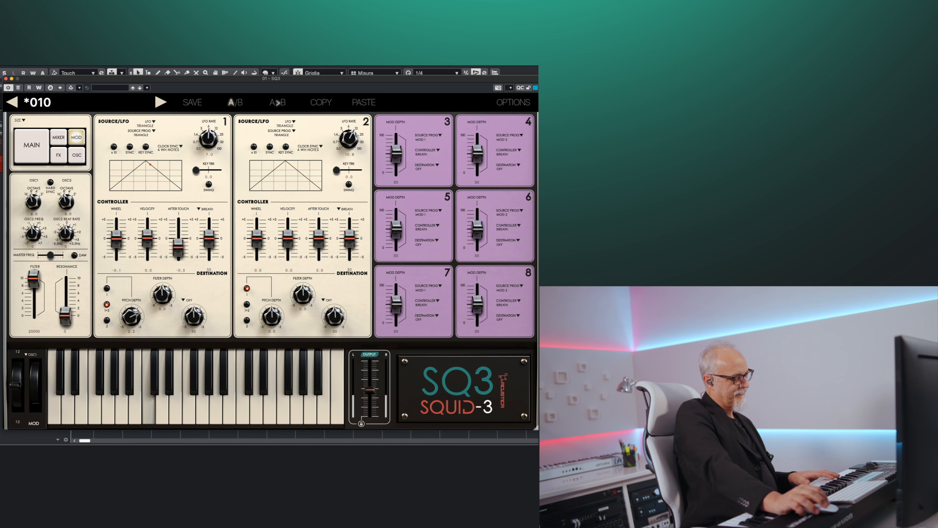
click(106, 320)
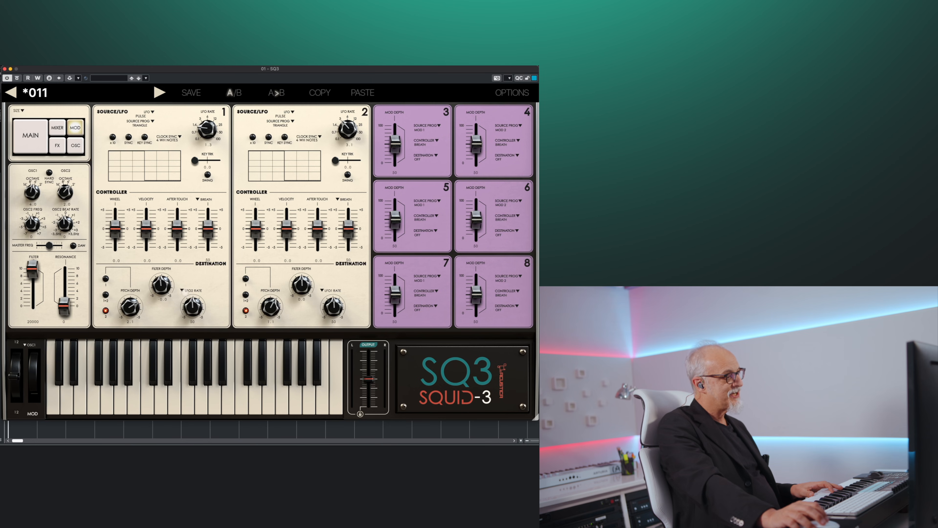
In preset 011, examine LFO 1's assignable destination choices and route the pitch modulation of both LFOs to oscillator 1
click(182, 290)
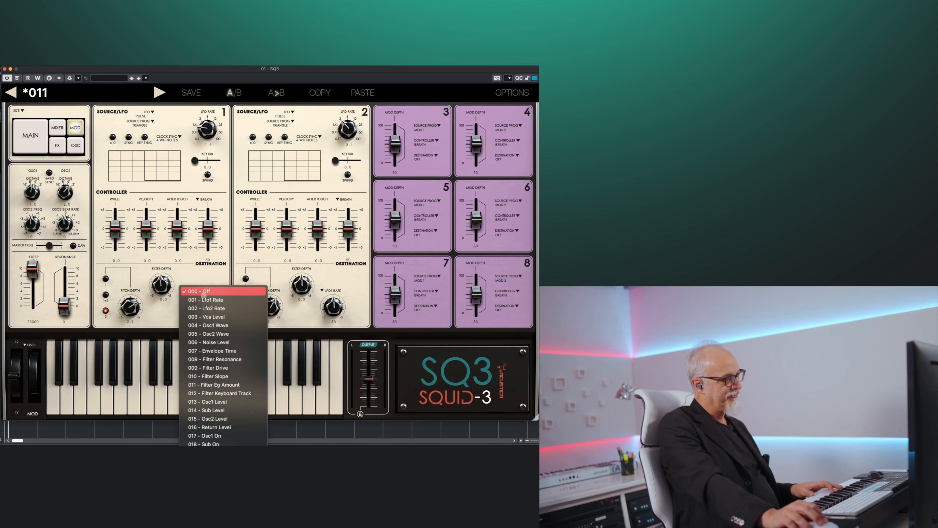
click(200, 275)
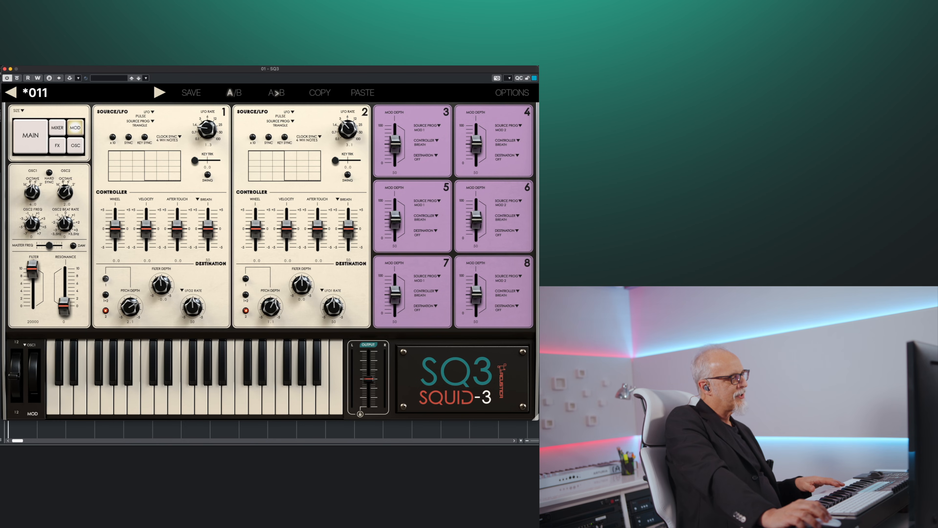
click(105, 279)
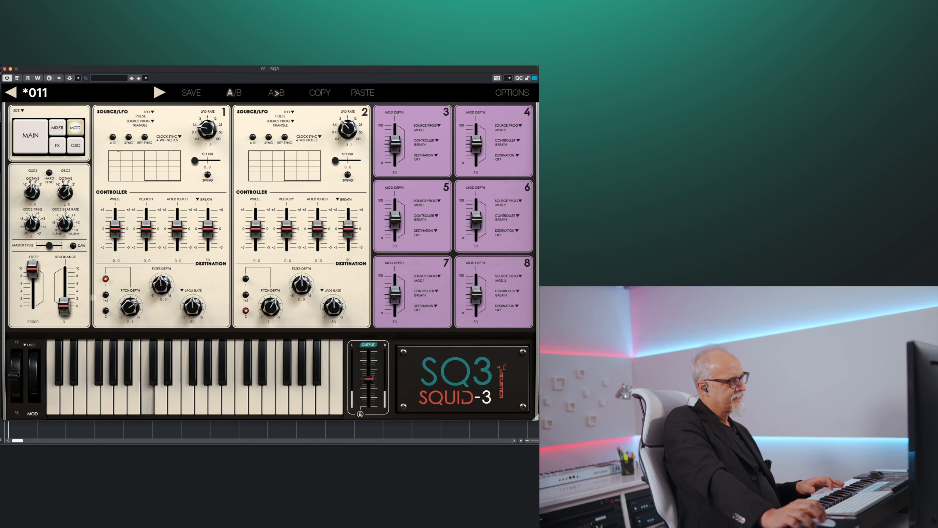
click(106, 311)
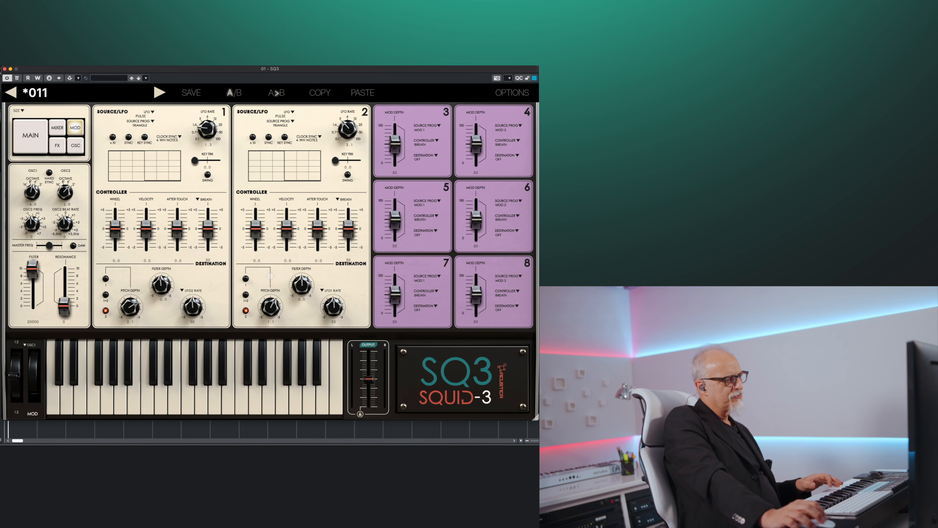
click(246, 278)
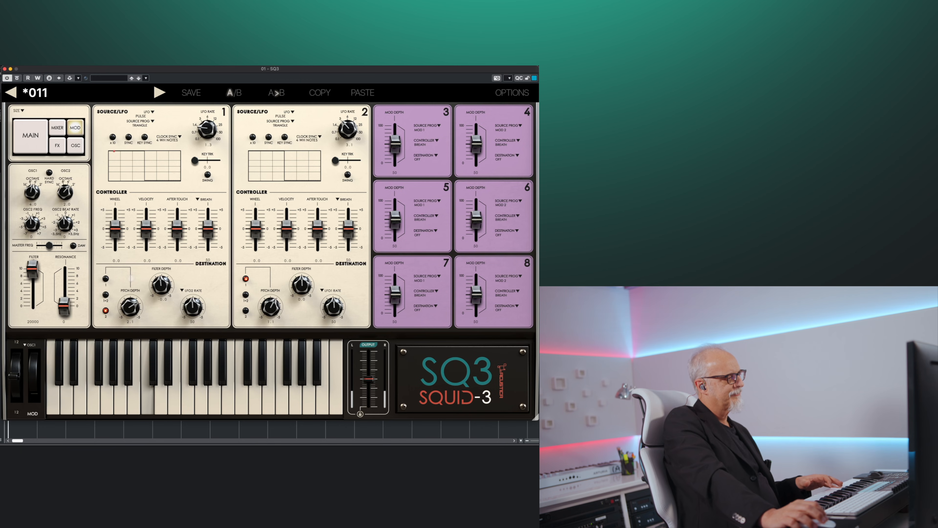
click(105, 279)
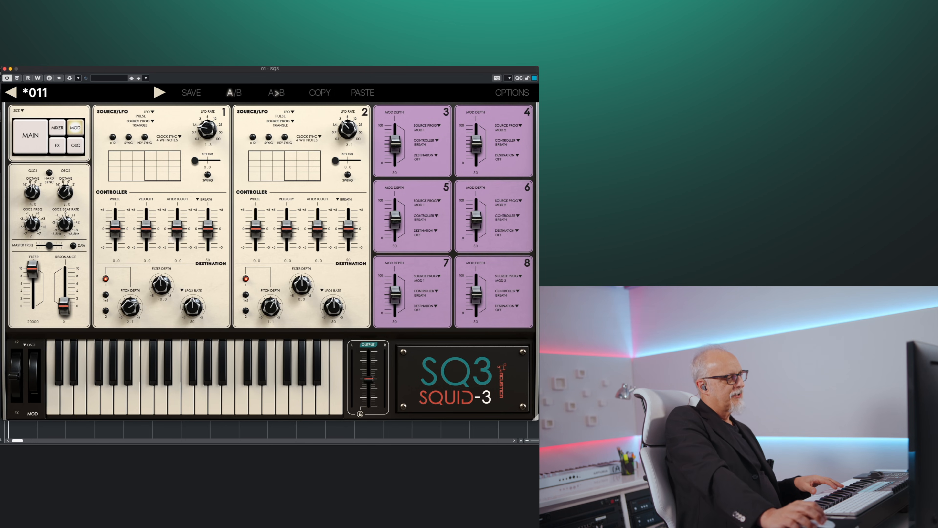
Adjust both LFOs' cross-modulation rate depths, enable oscillator 2 in the mix and route LFO 2's pitch modulation to oscillators 1+2
drag(192, 306, 192, 299)
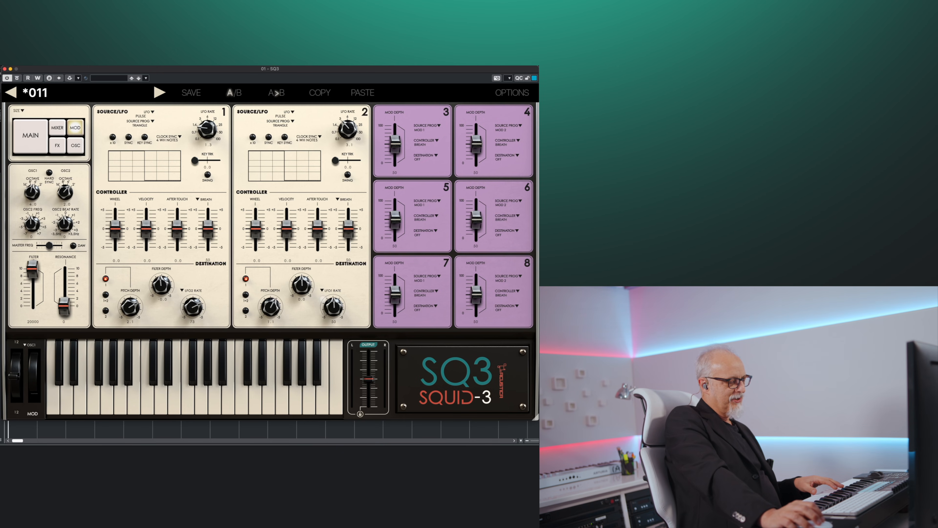
drag(334, 305, 343, 291)
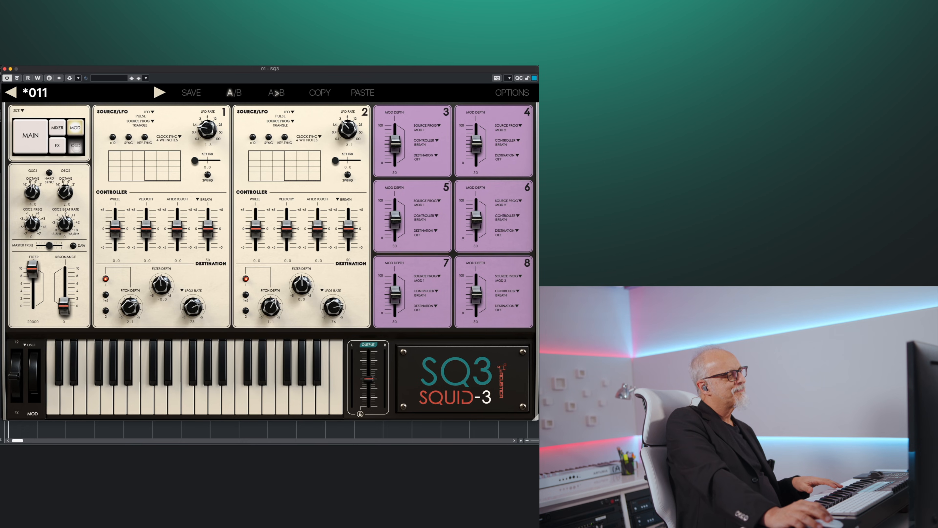
click(75, 145)
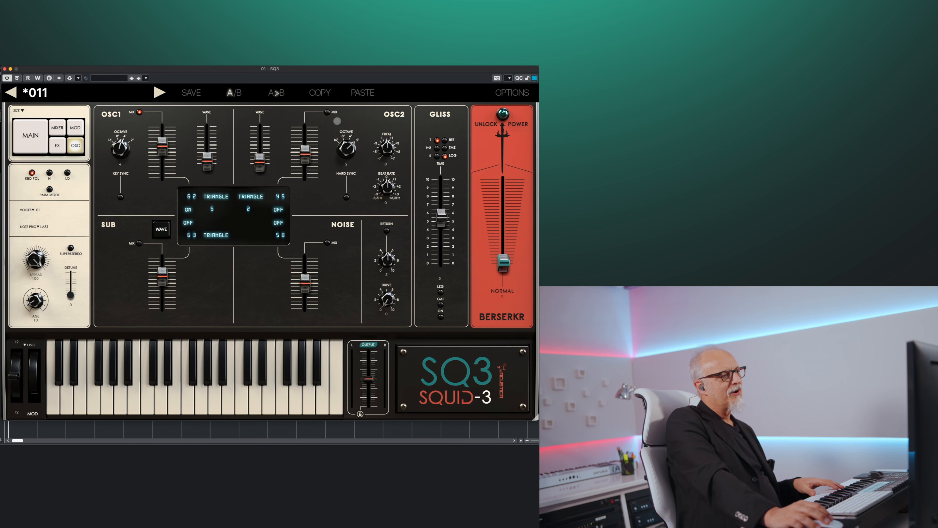
click(327, 112)
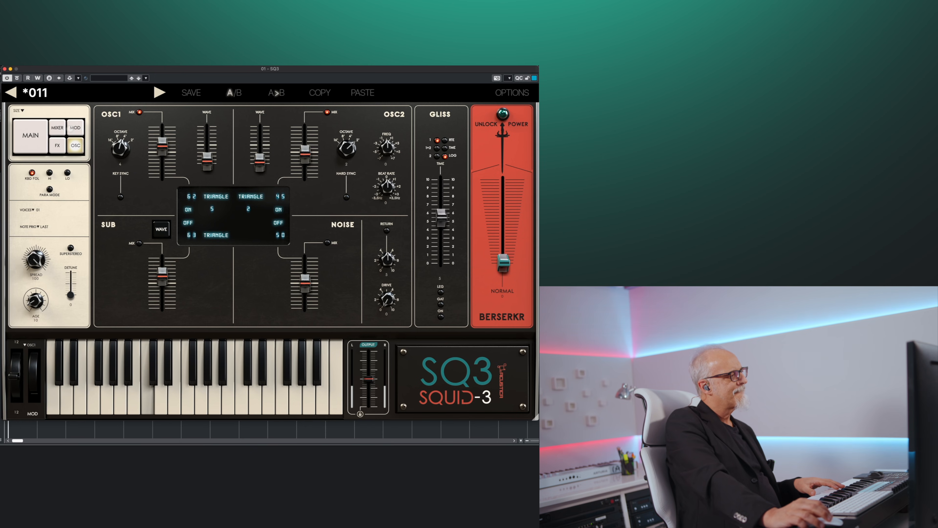
click(75, 127)
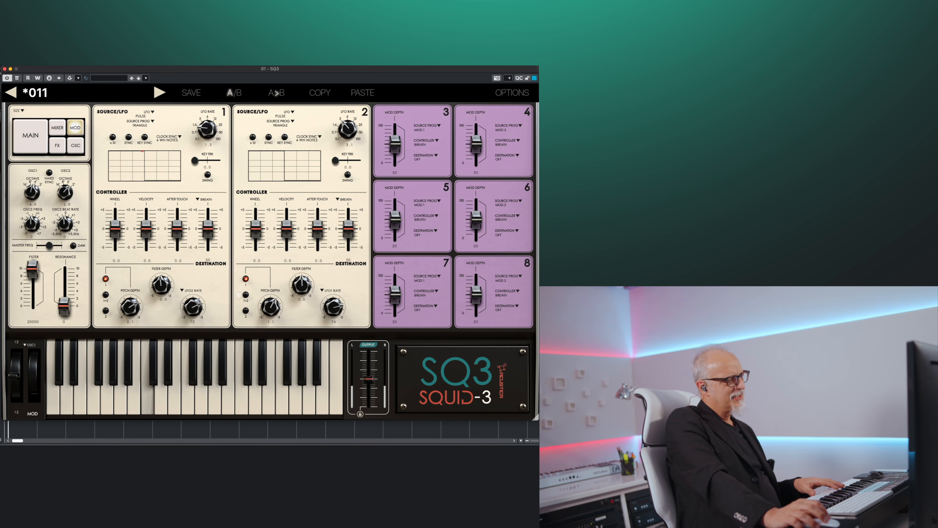
click(246, 294)
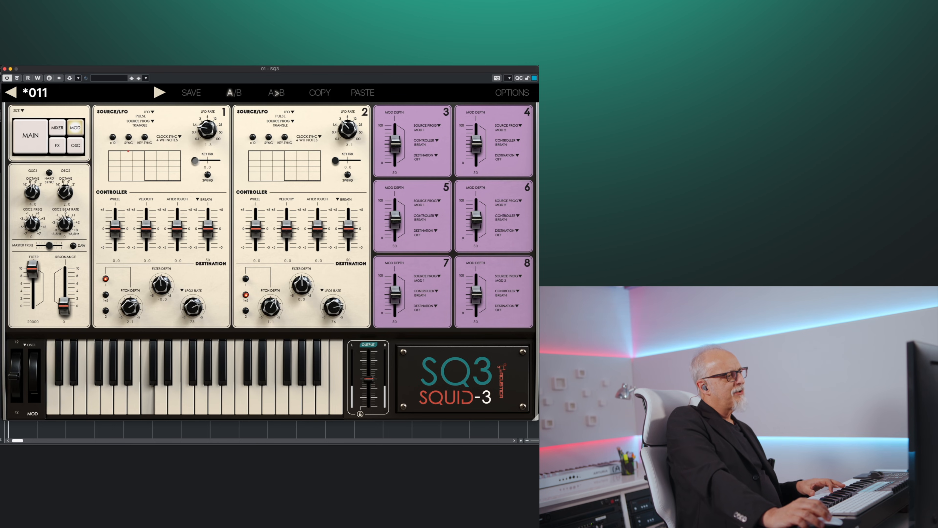
Raise the key tracking of LFO 1 and LFO 2 to about halfway and return to the main page
drag(195, 160, 207, 161)
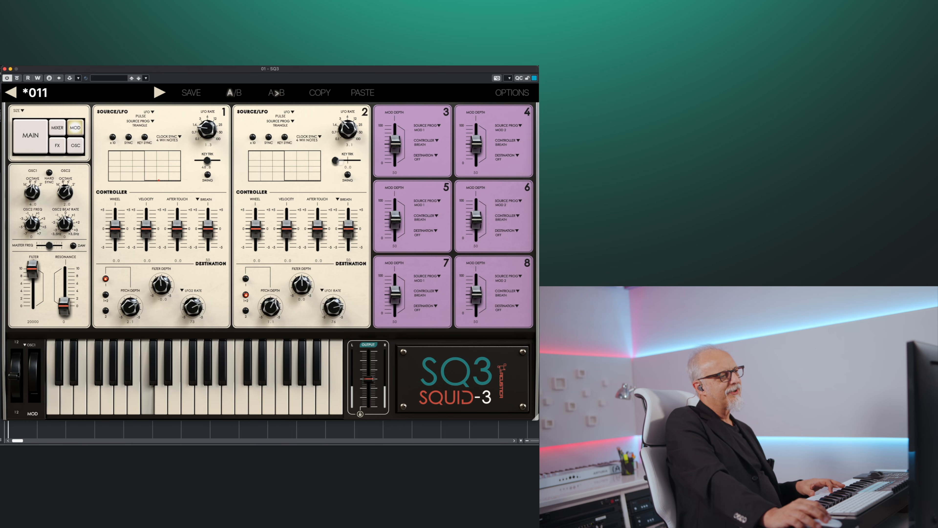
drag(335, 160, 349, 160)
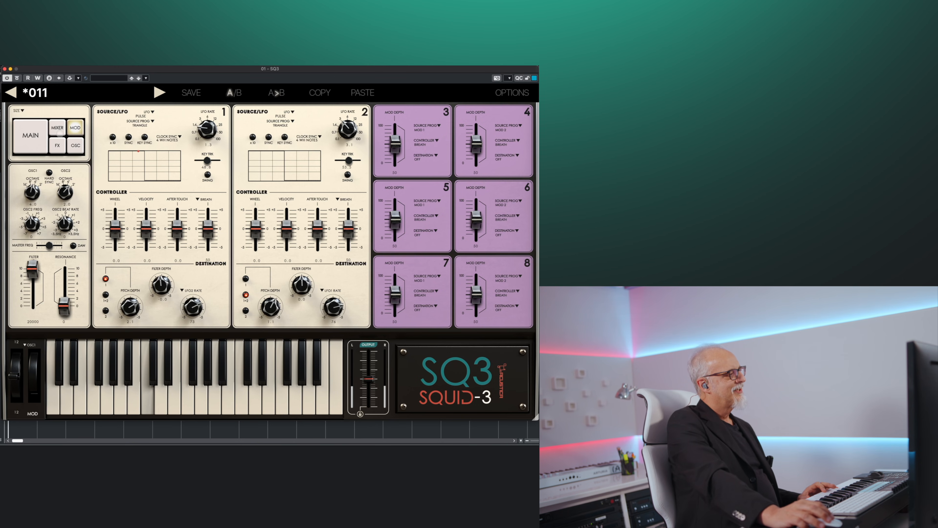
click(30, 140)
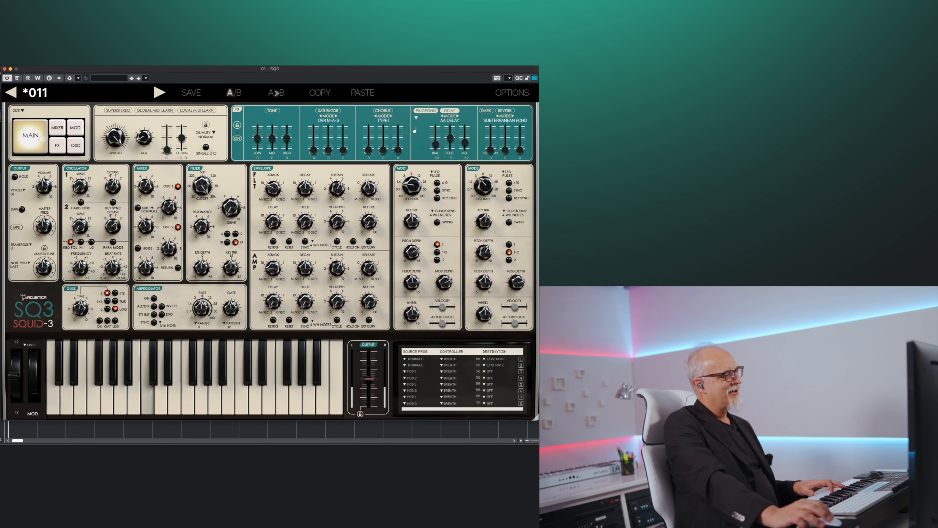
drag(226, 214, 232, 182)
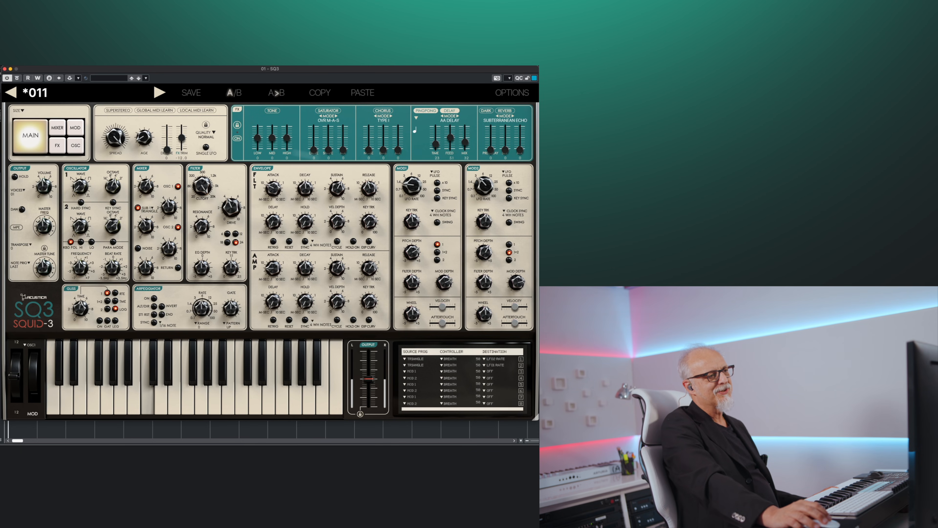
Adjust the mix level of the AA Delay in preset 011
drag(465, 143, 465, 150)
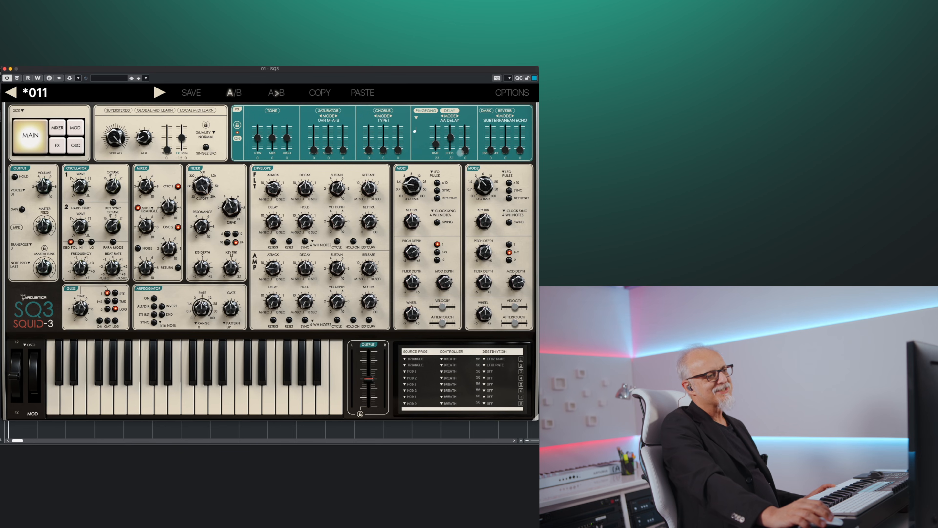
drag(465, 151, 467, 141)
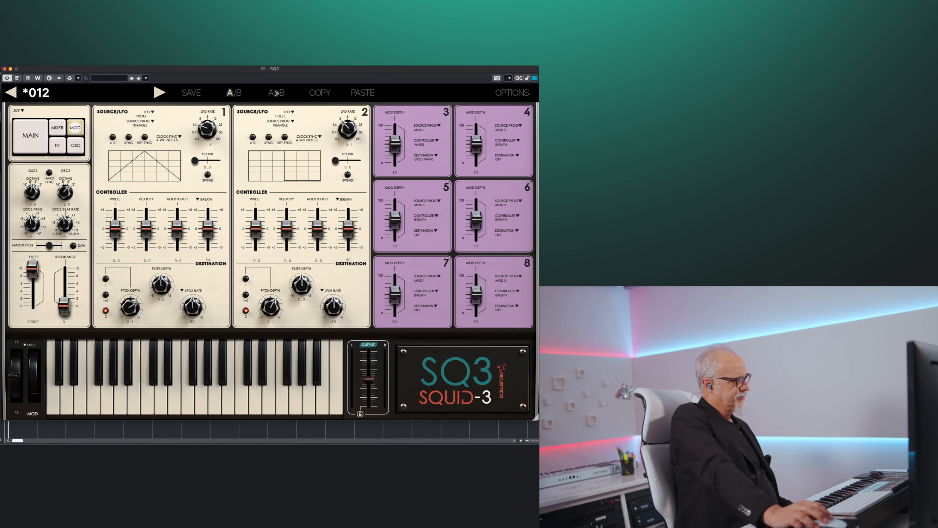
In preset 012, examine the available source programs, controllers and destinations of modulation slot 3
click(425, 127)
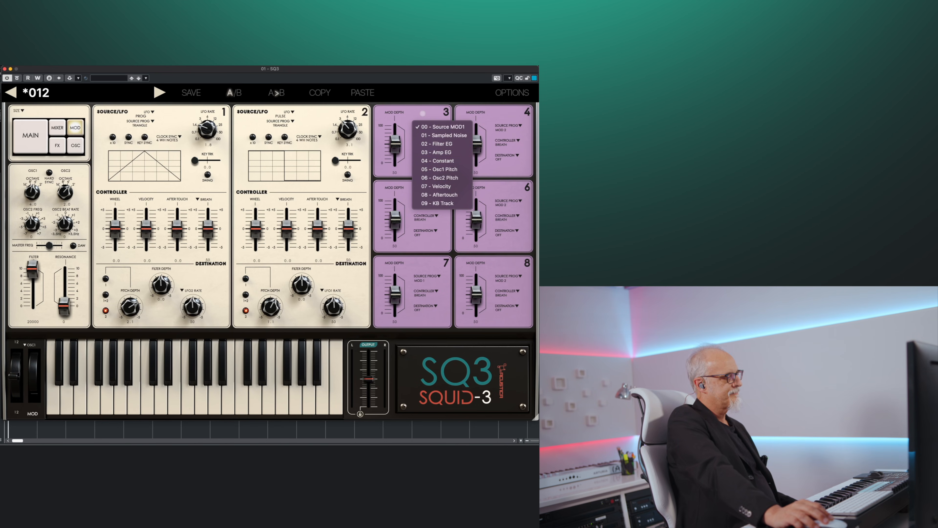
click(423, 114)
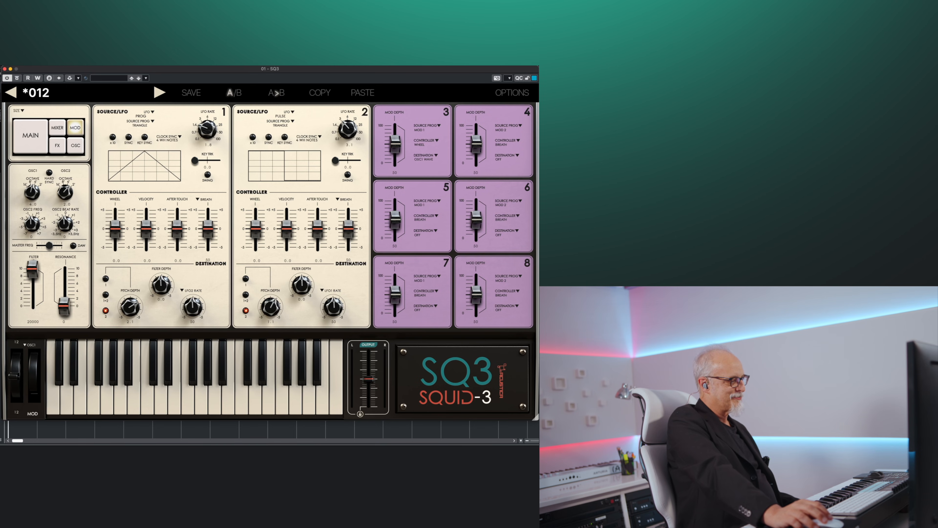
click(426, 141)
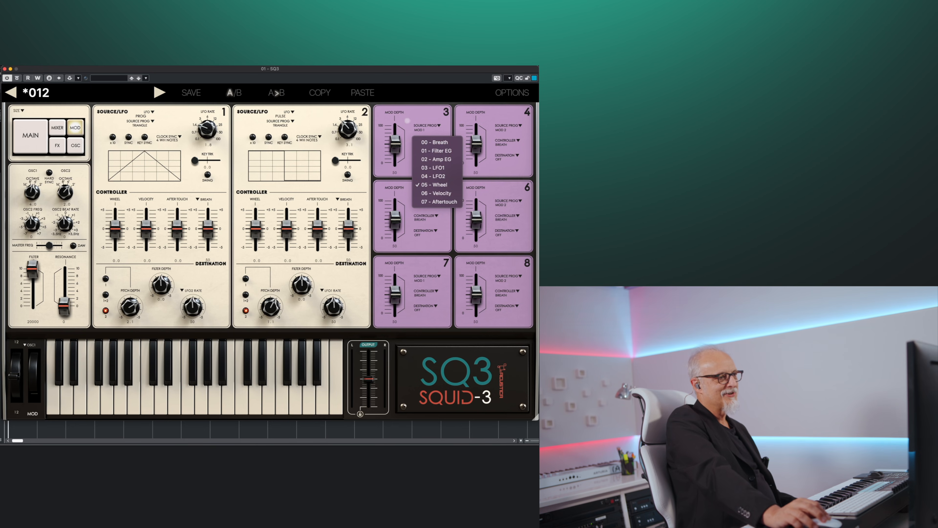
click(408, 121)
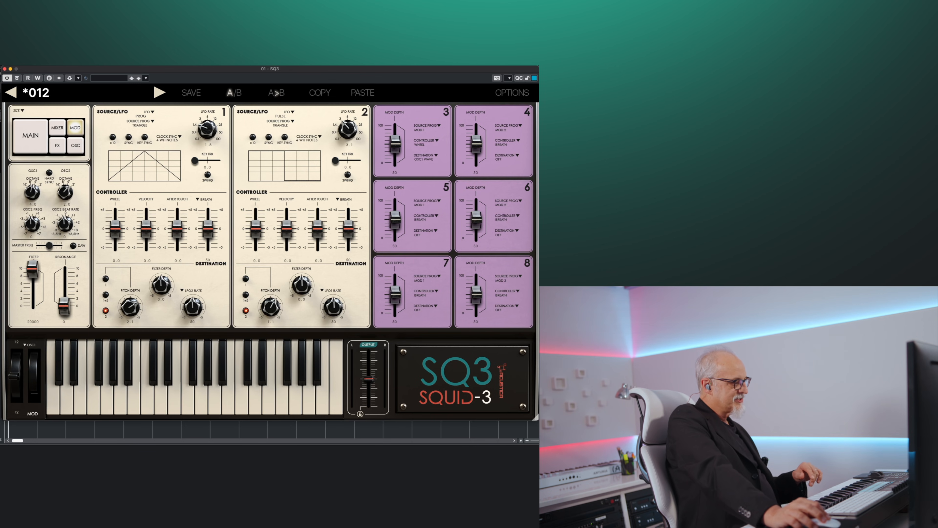
mouse_move(395, 144)
mouse_down()
mouse_move(395, 126)
mouse_move(395, 159)
mouse_move(395, 144)
mouse_up()
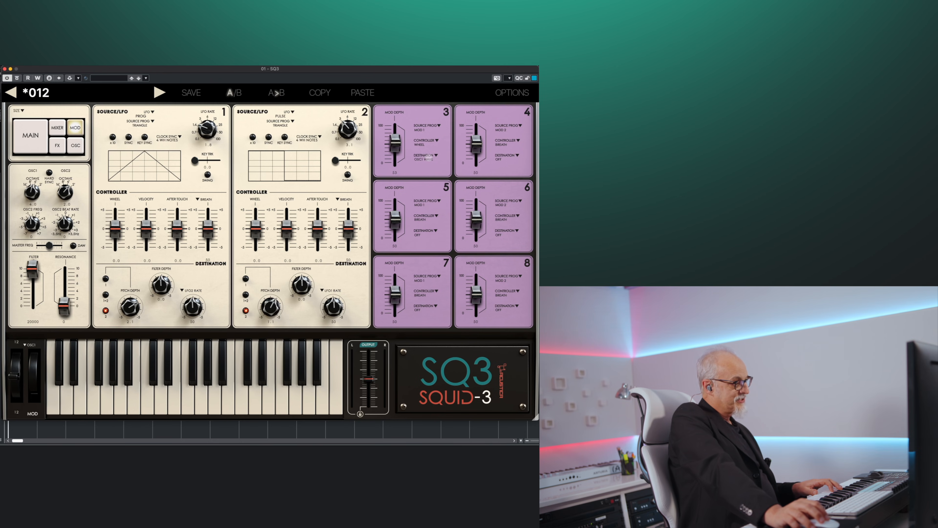
click(430, 157)
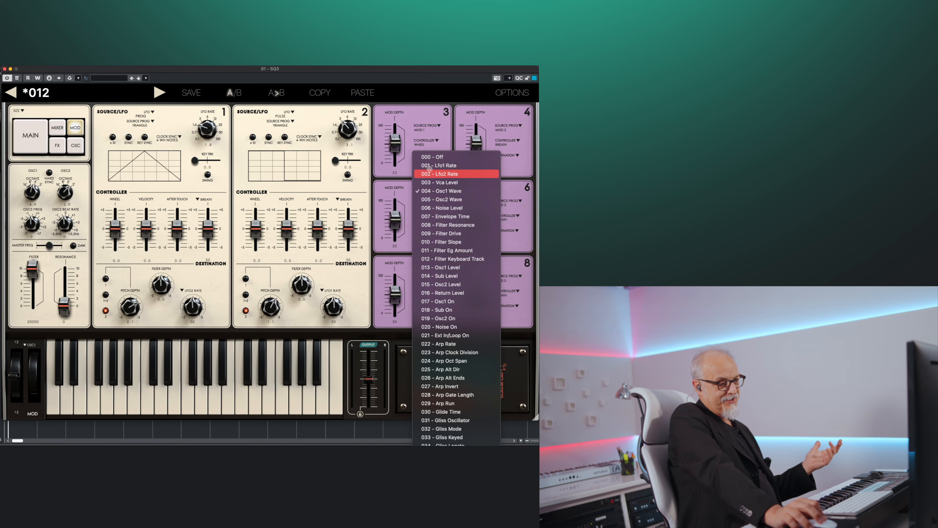
scroll(420, 253, down, 8)
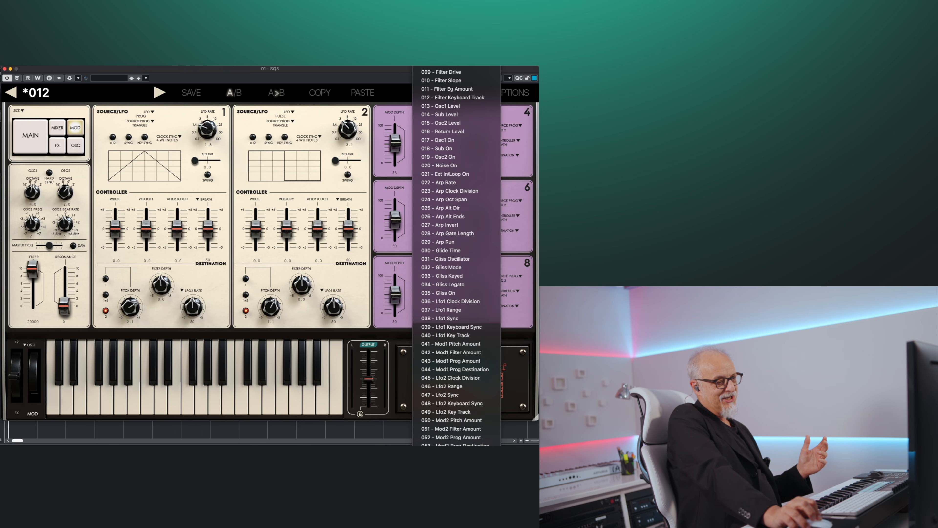
key(Escape)
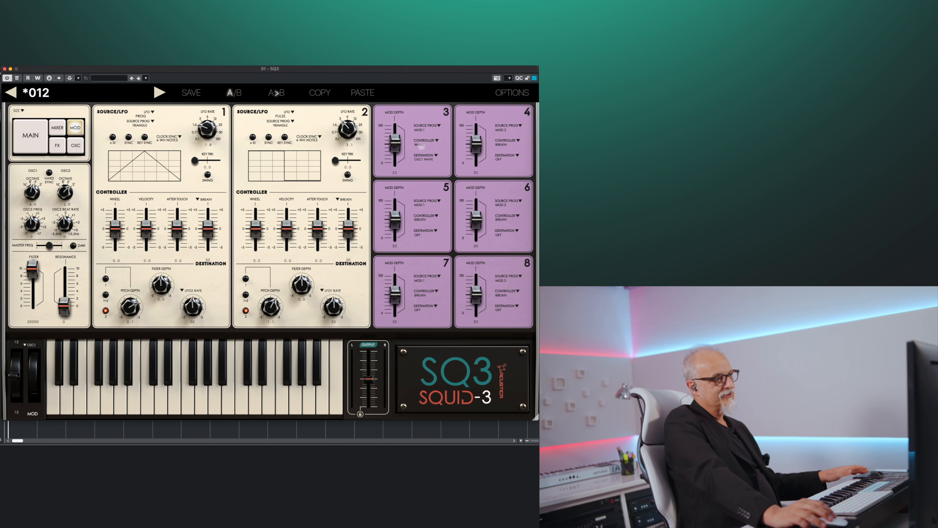
Raise the modulation depth of slot 3 to its maximum
drag(395, 143, 395, 144)
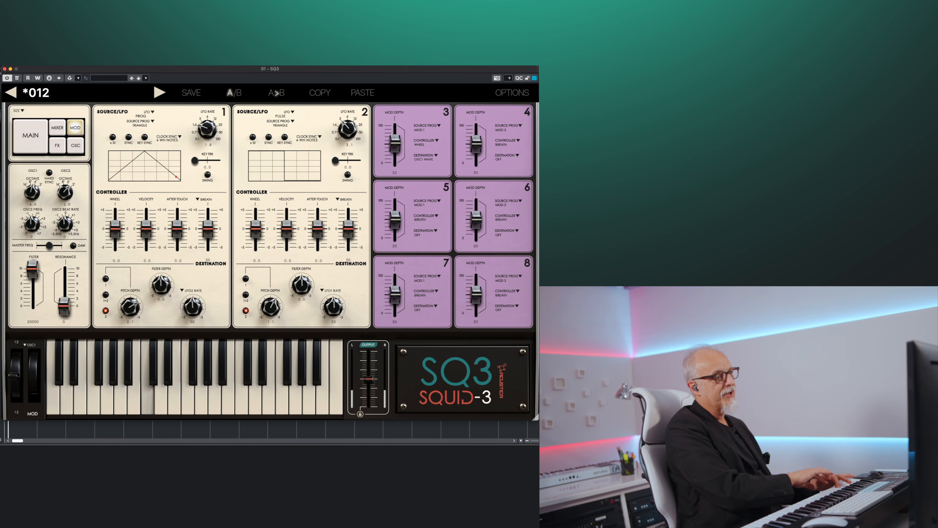
drag(396, 144, 395, 122)
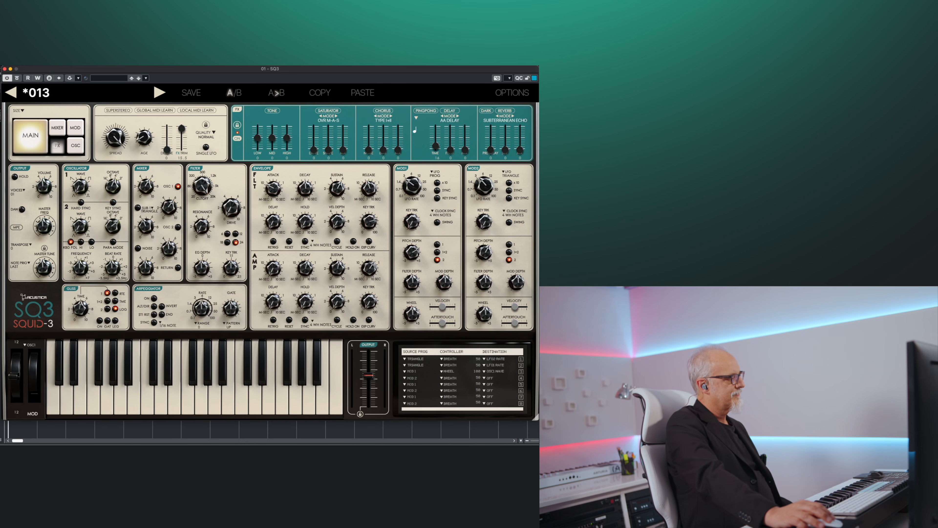
In preset 013's effects section, enable the EQ, set the low shelf to 1 and slightly boost the high shelf
click(57, 146)
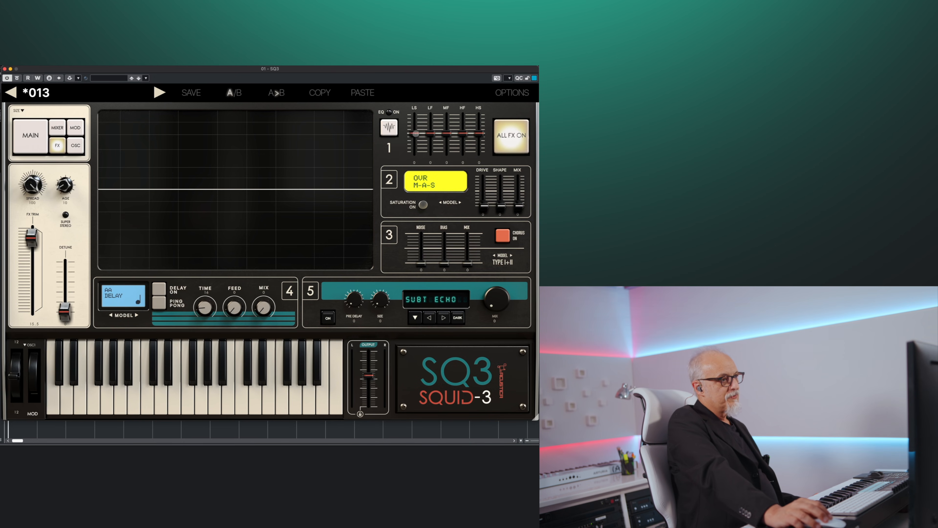
mouse_move(415, 133)
mouse_down()
mouse_move(415, 123)
mouse_move(413, 138)
mouse_up()
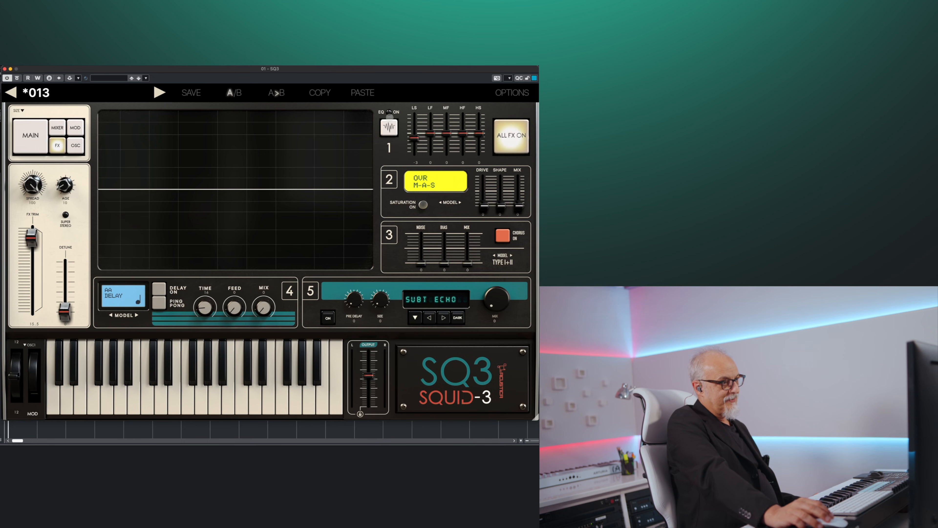
click(389, 113)
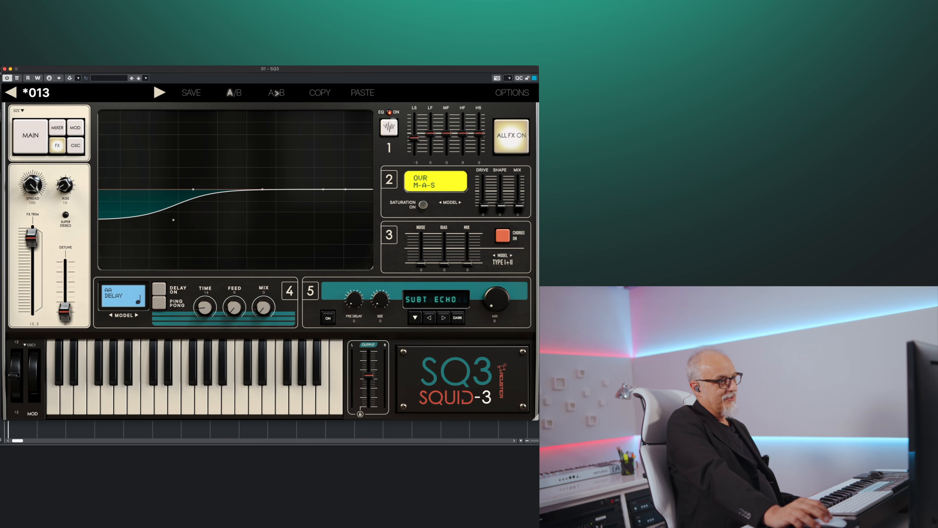
drag(414, 138, 414, 132)
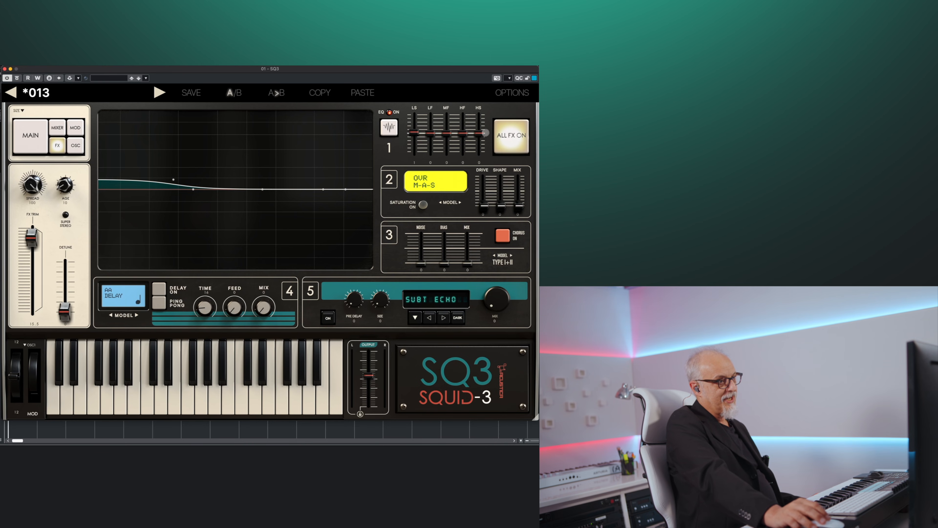
mouse_move(480, 134)
mouse_down()
mouse_move(481, 124)
mouse_move(481, 133)
mouse_up()
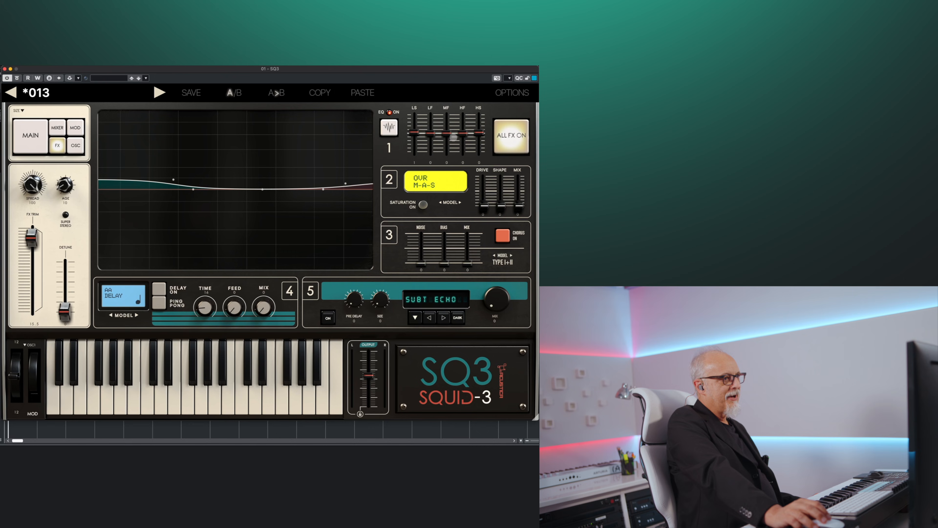
Reshape the EQ curve with the mid band at a lower frequency and -4 and the high band at 4, and bypass the EQ
drag(447, 134, 448, 130)
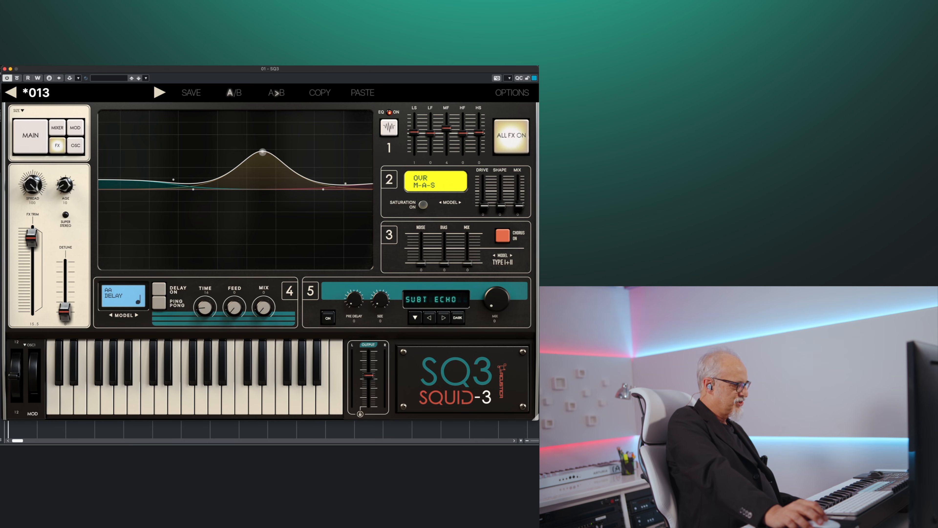
drag(262, 152, 231, 228)
drag(324, 189, 323, 151)
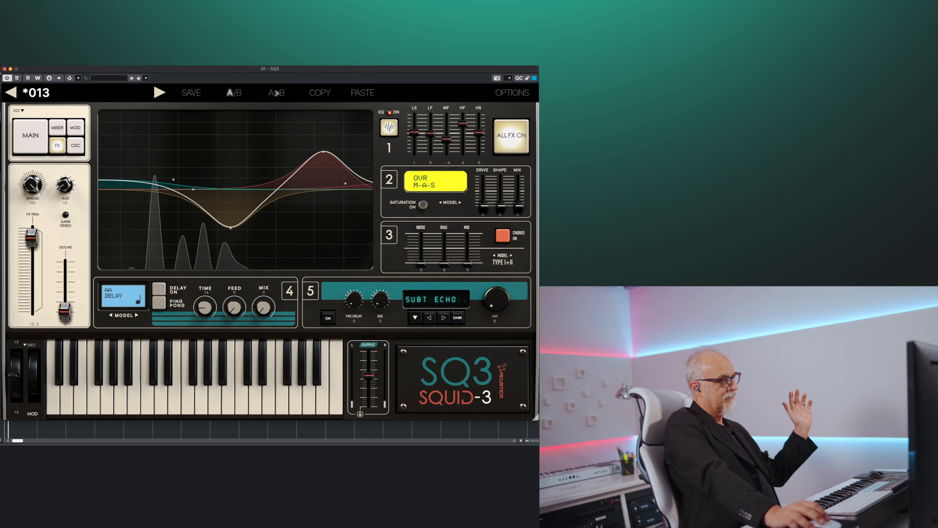
click(389, 112)
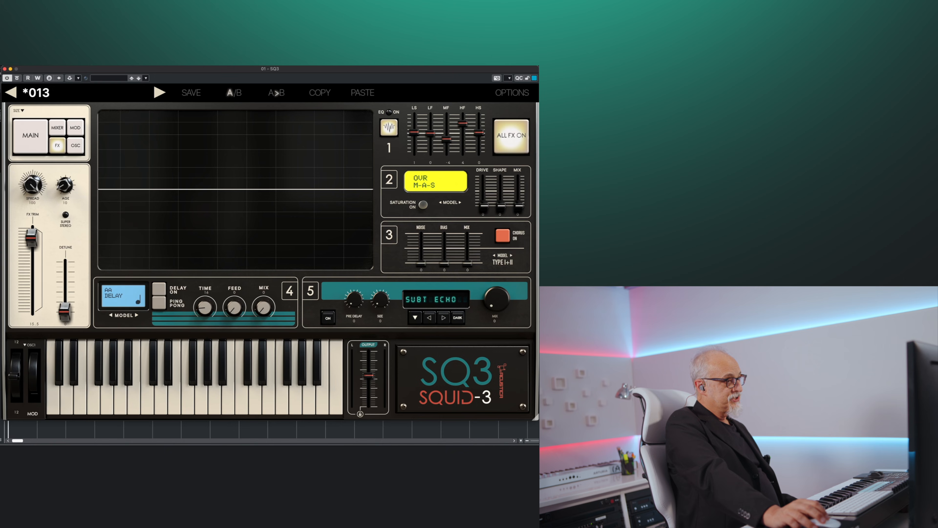
Enable the saturation effect and examine its list of models, keeping Ovr M-A-S
click(423, 205)
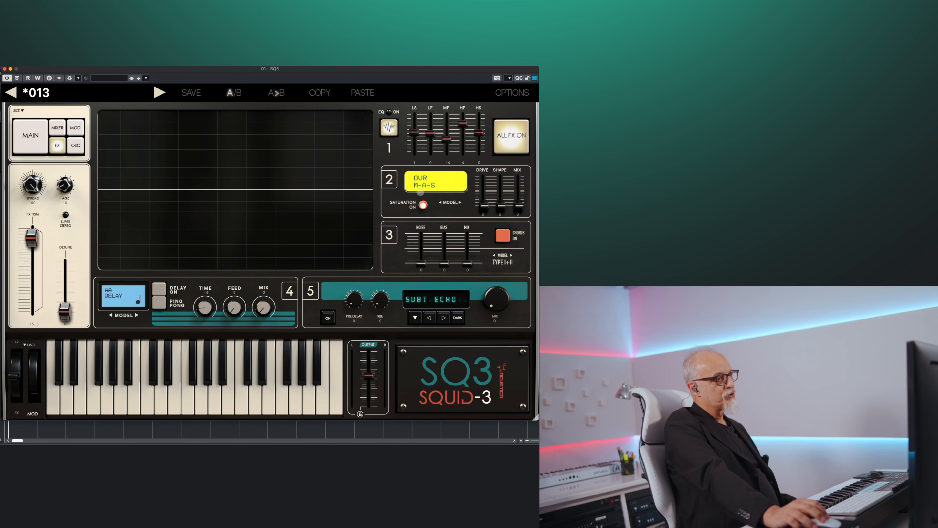
click(430, 182)
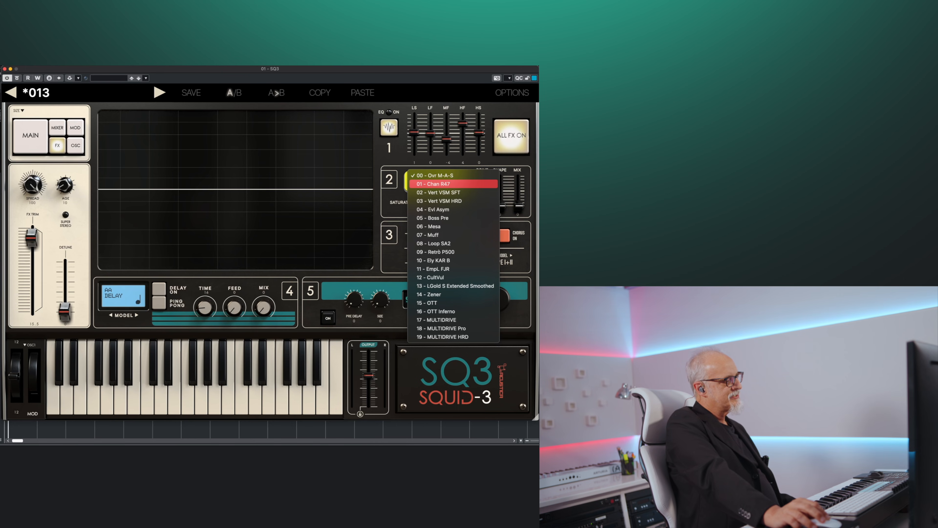
click(386, 206)
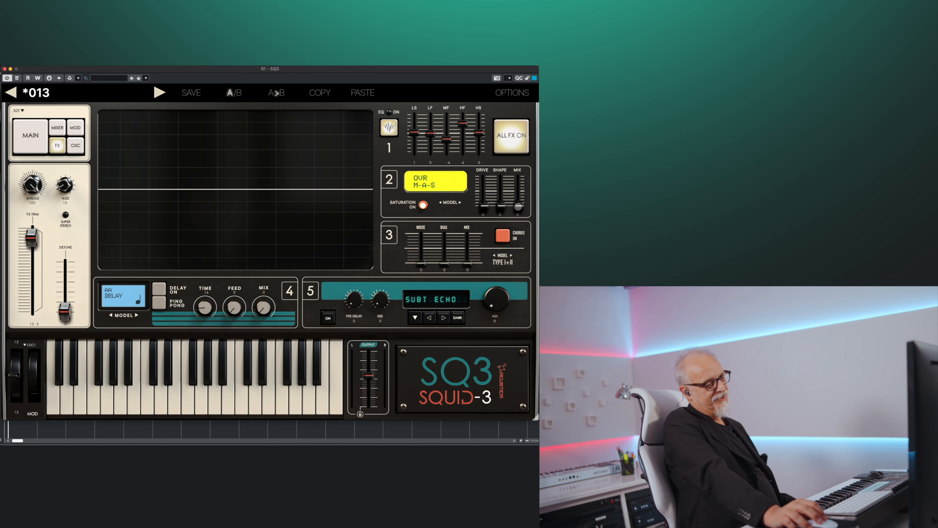
Set the saturation's shape to about halfway, its mix to 87 and its drive to 97
drag(520, 207, 502, 190)
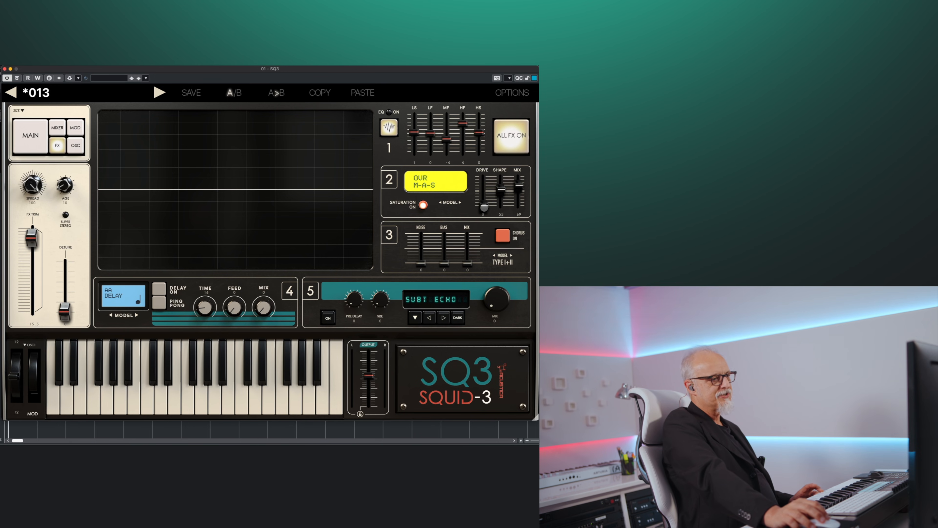
drag(484, 207, 518, 180)
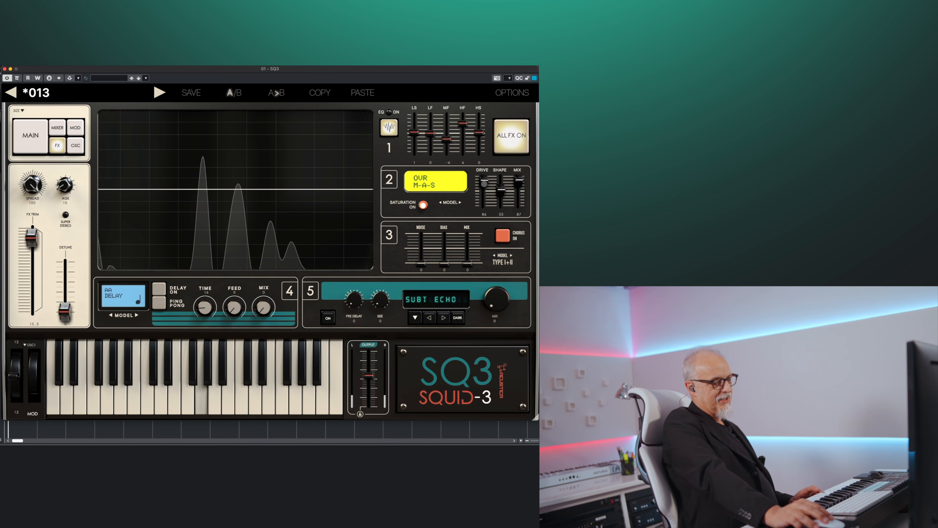
drag(484, 183, 483, 180)
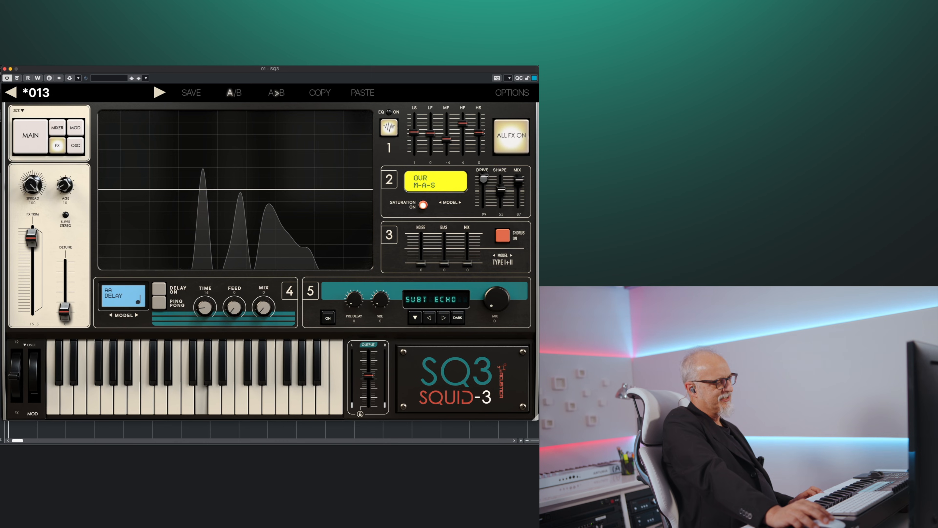
drag(483, 180, 484, 179)
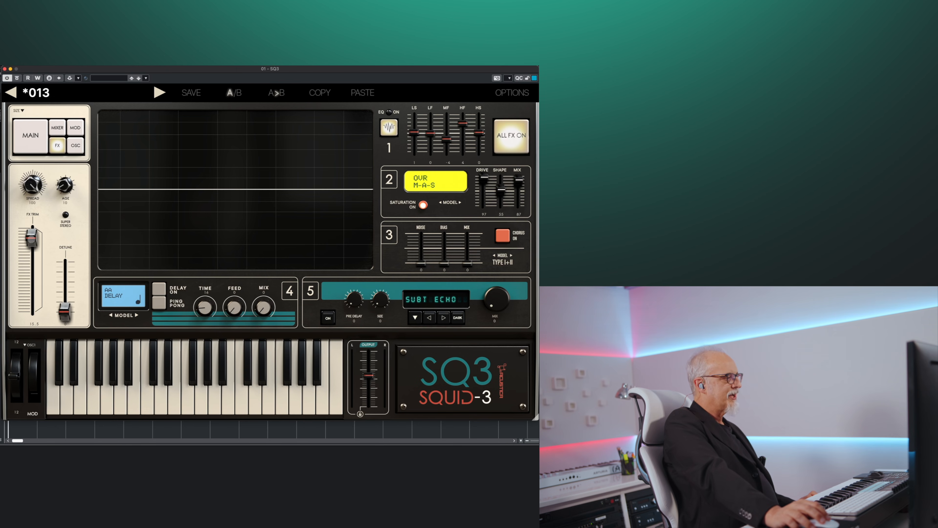
Change the saturation model to Zener and set the FX trim to about 17
mouse_move(31, 237)
mouse_down()
mouse_move(32, 259)
mouse_move(31, 233)
mouse_move(32, 242)
mouse_up()
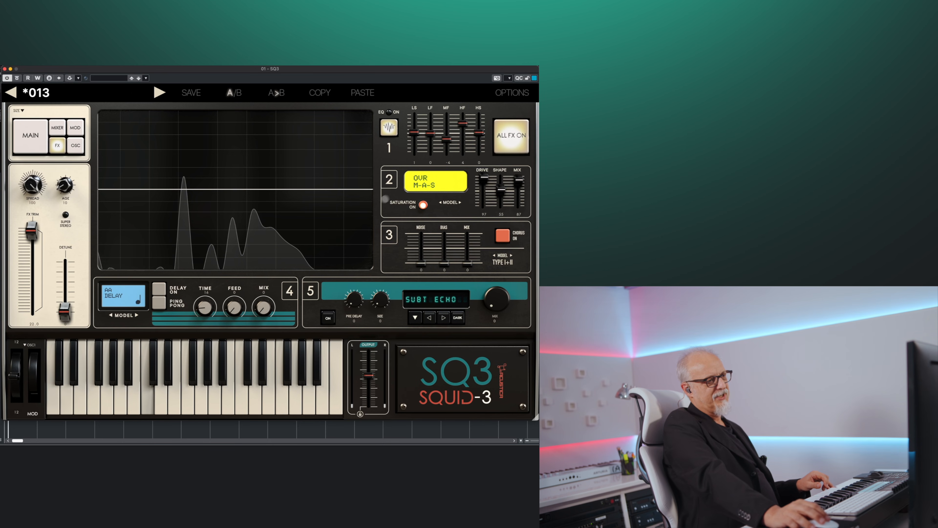
click(436, 181)
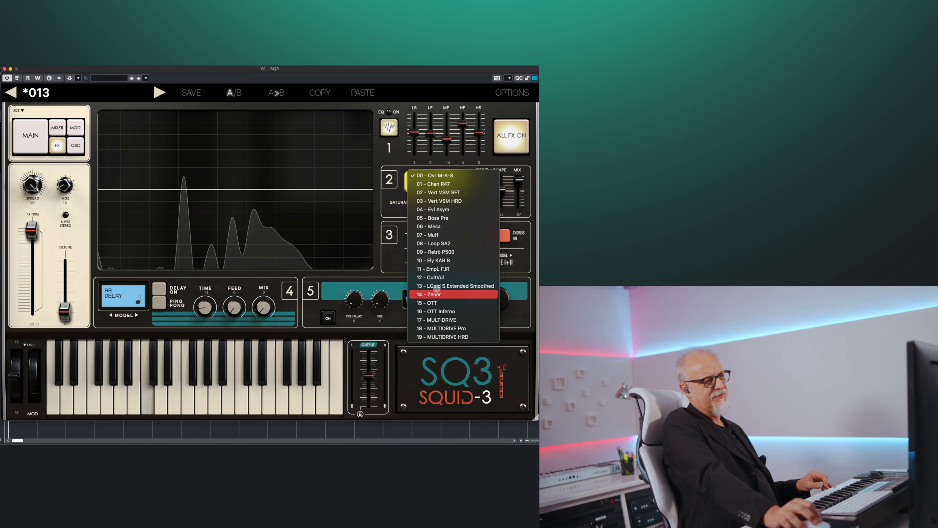
click(437, 293)
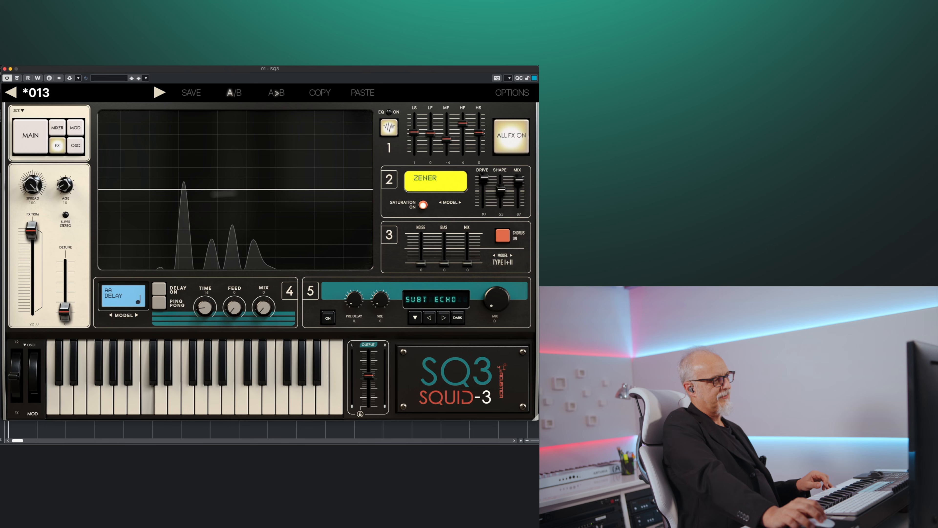
mouse_move(33, 232)
mouse_down()
mouse_move(31, 275)
mouse_move(31, 236)
mouse_up()
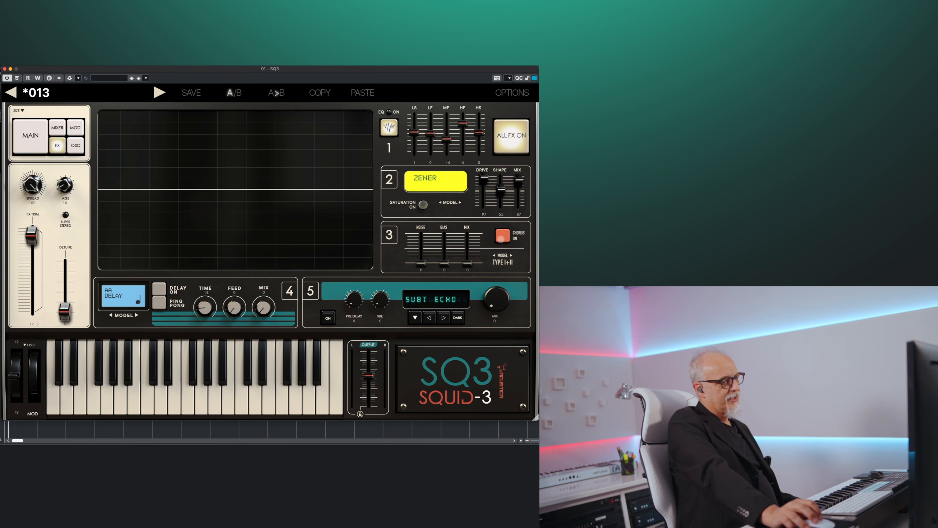
Enable the chorus with its mix at 37 and change its model to Type I
click(502, 237)
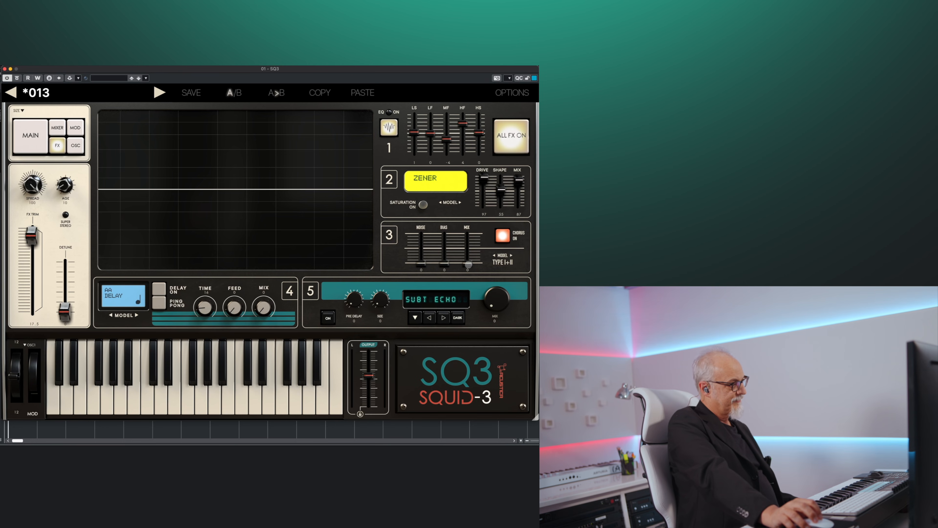
drag(468, 265, 468, 251)
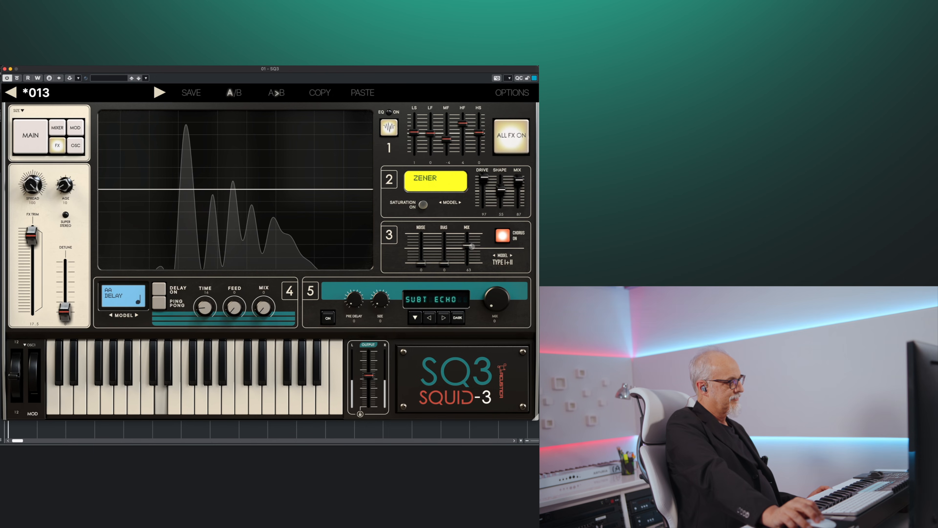
drag(468, 243, 467, 253)
click(503, 262)
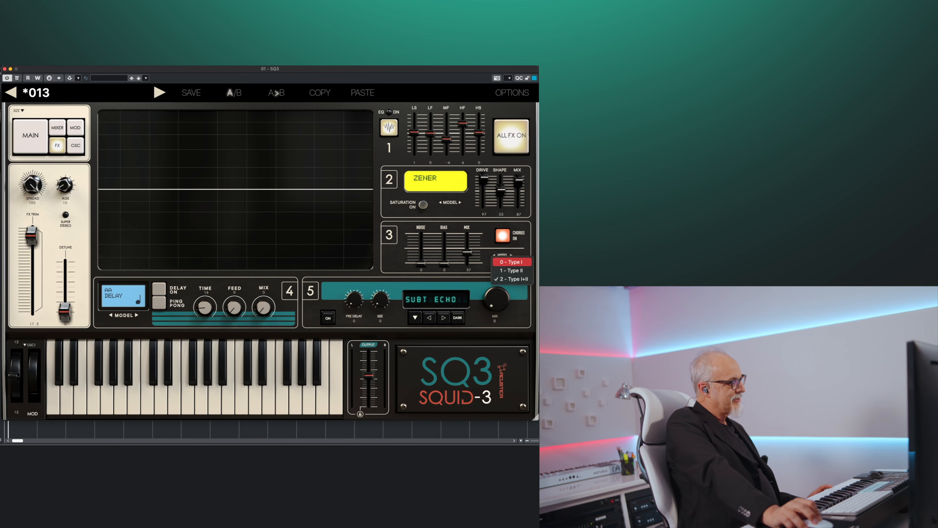
click(497, 261)
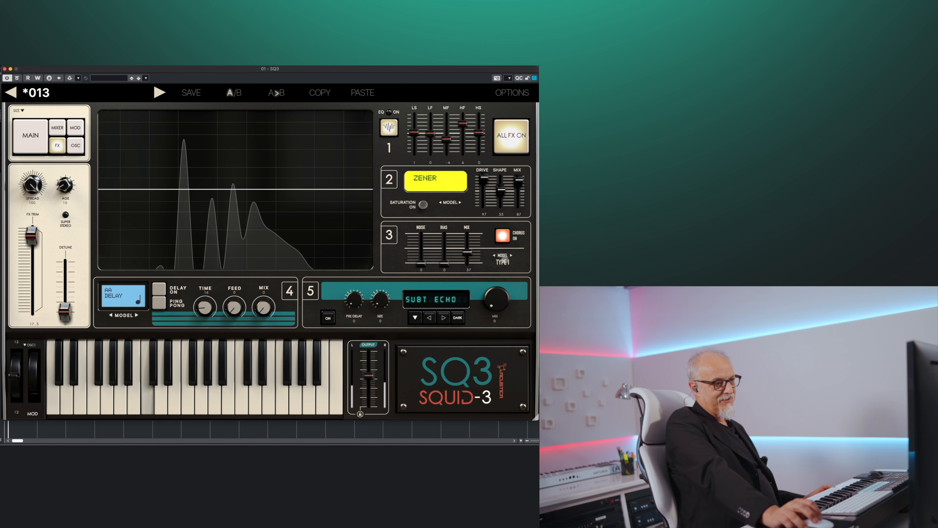
Change the chorus model to Type II, raise its mix to 74 and change the model to Type I+II
click(504, 260)
click(512, 270)
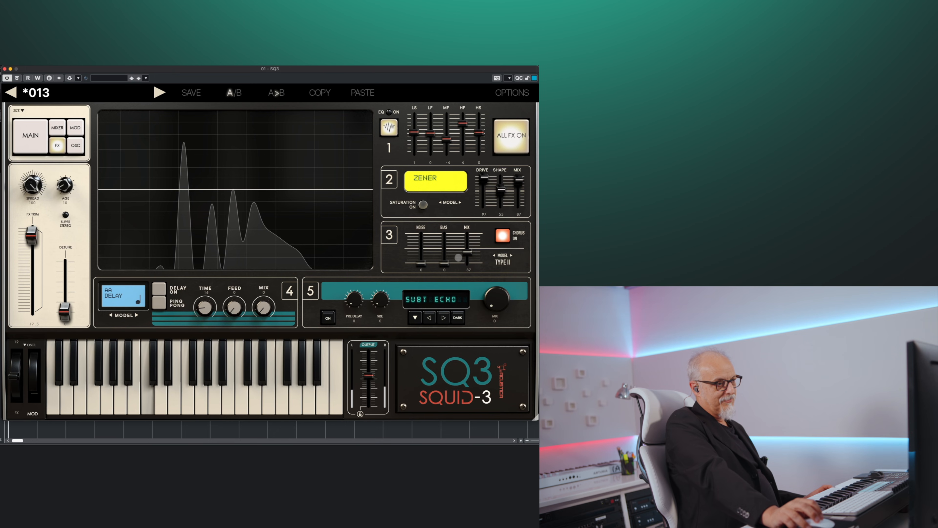
drag(467, 252, 468, 241)
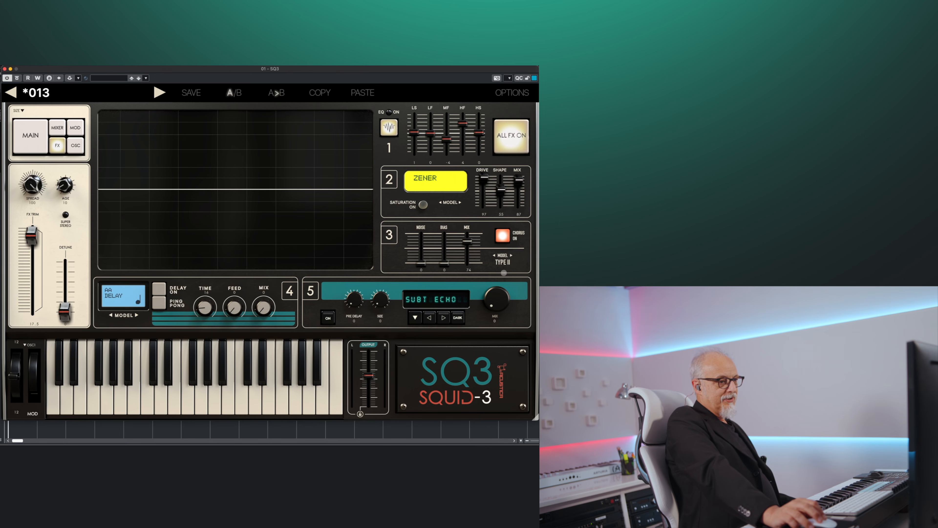
click(503, 262)
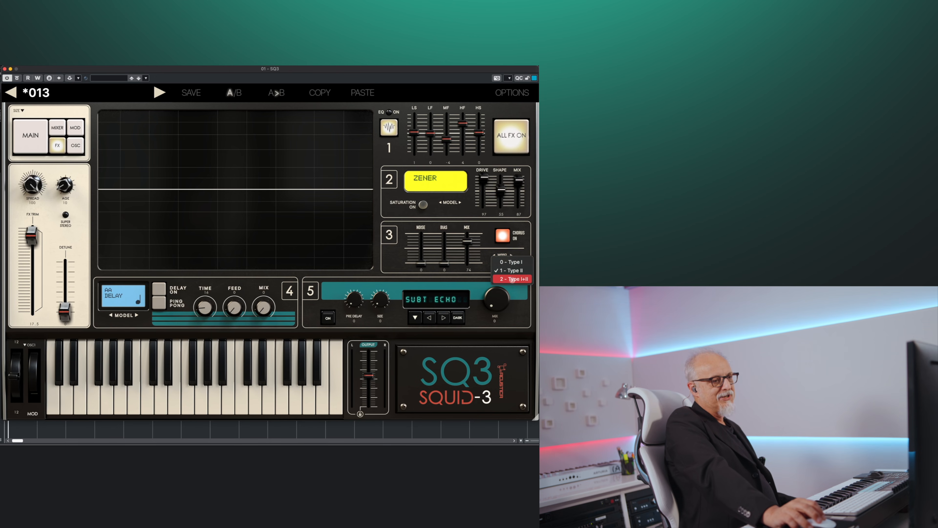
click(513, 279)
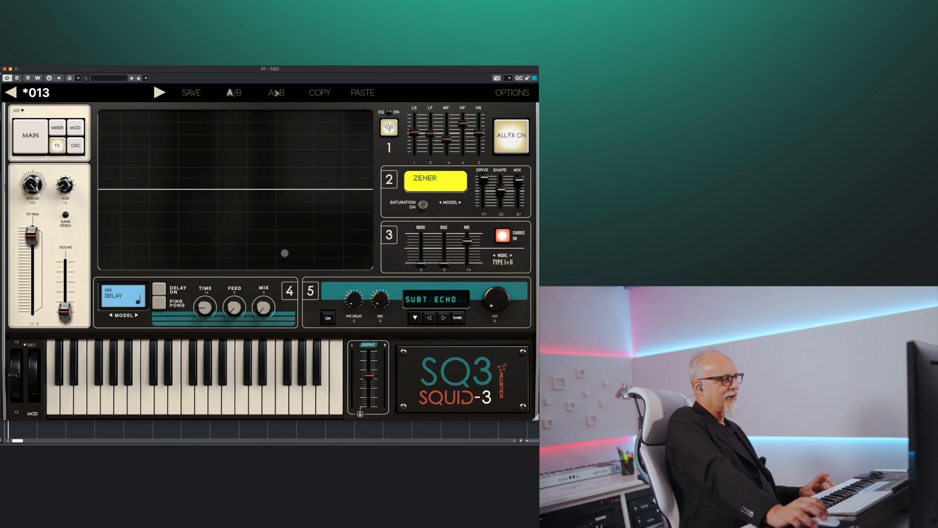
Audition the chorus models Type I and Type II and return to Type I+II
click(503, 262)
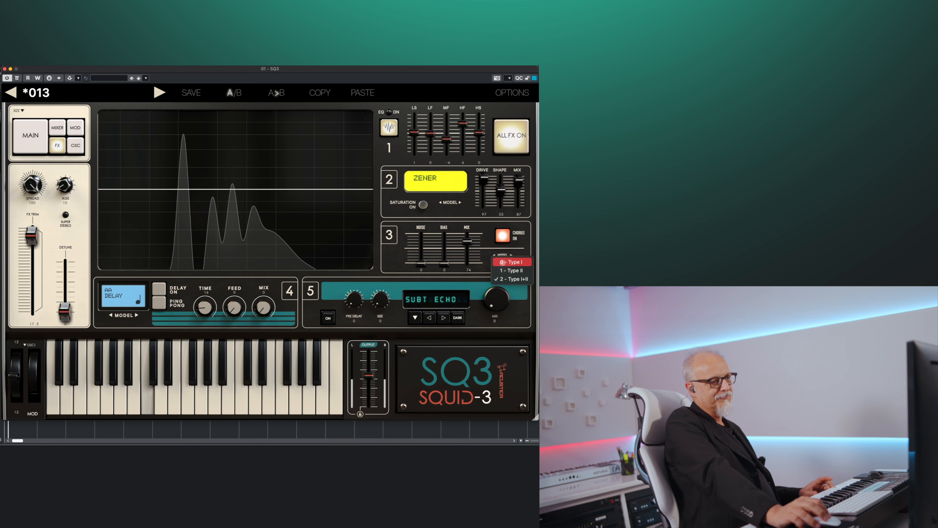
click(505, 262)
click(505, 261)
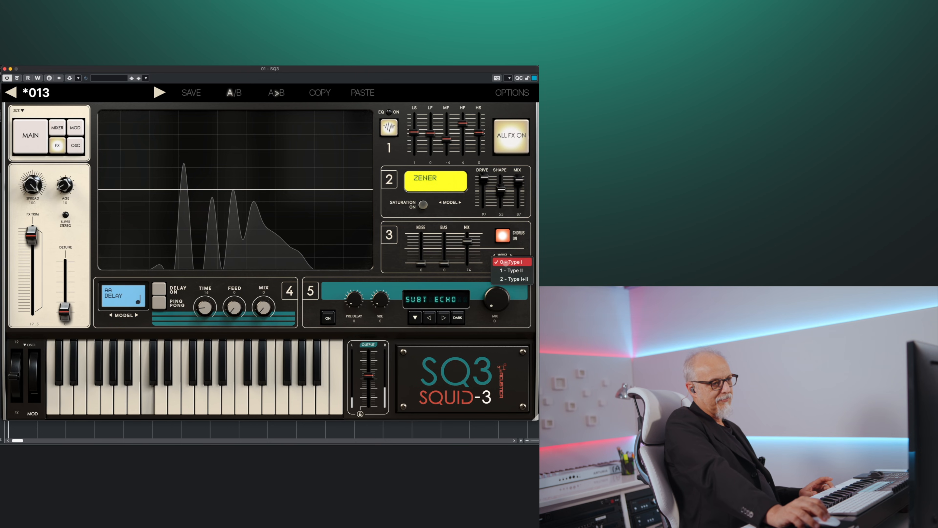
click(506, 270)
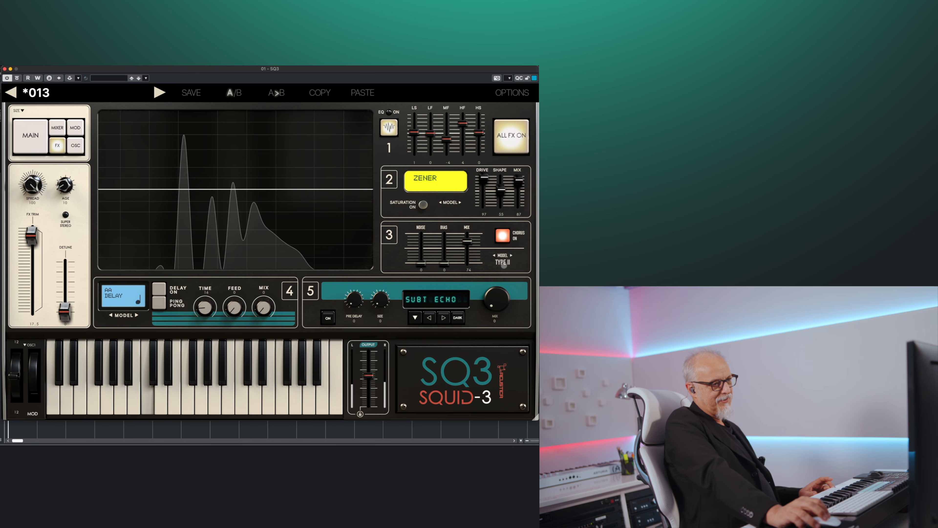
click(505, 263)
click(513, 279)
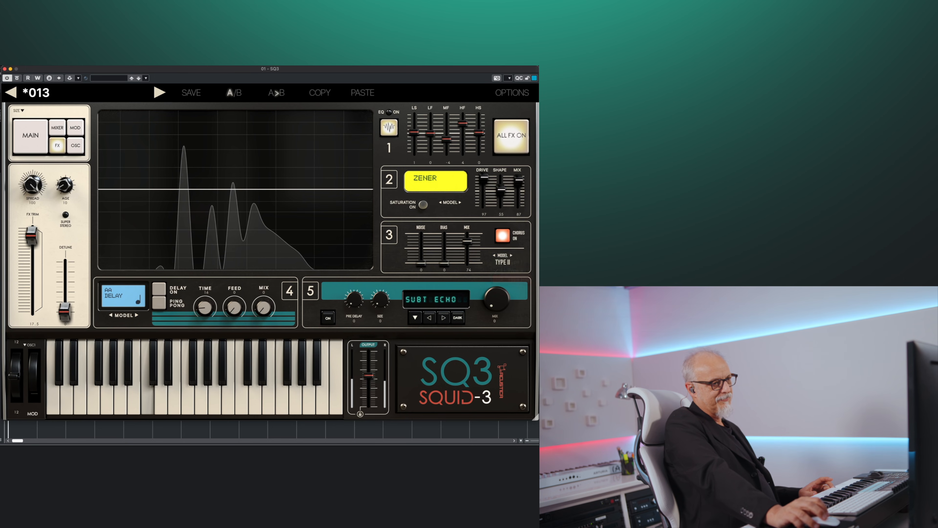
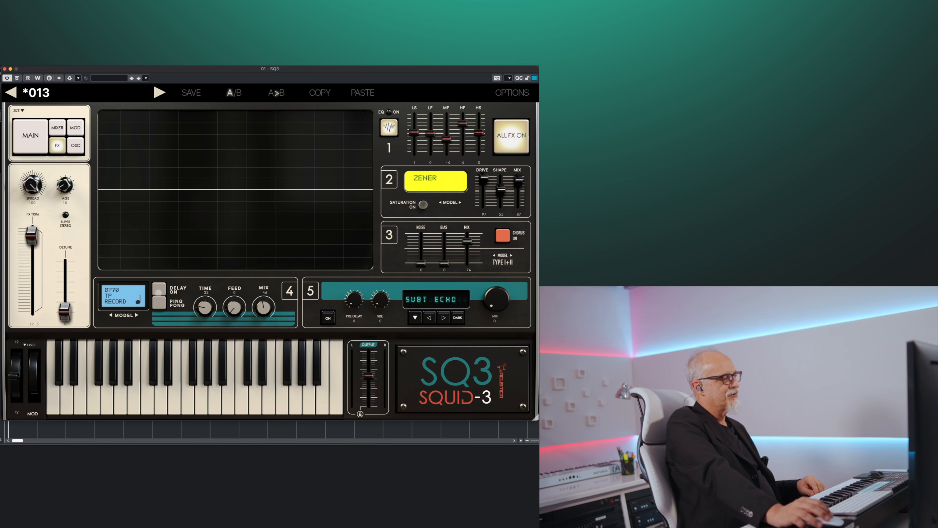
Enable the delay with the B770 Tape Recorder model, setting its time to about 58 and its mix to 33
click(159, 289)
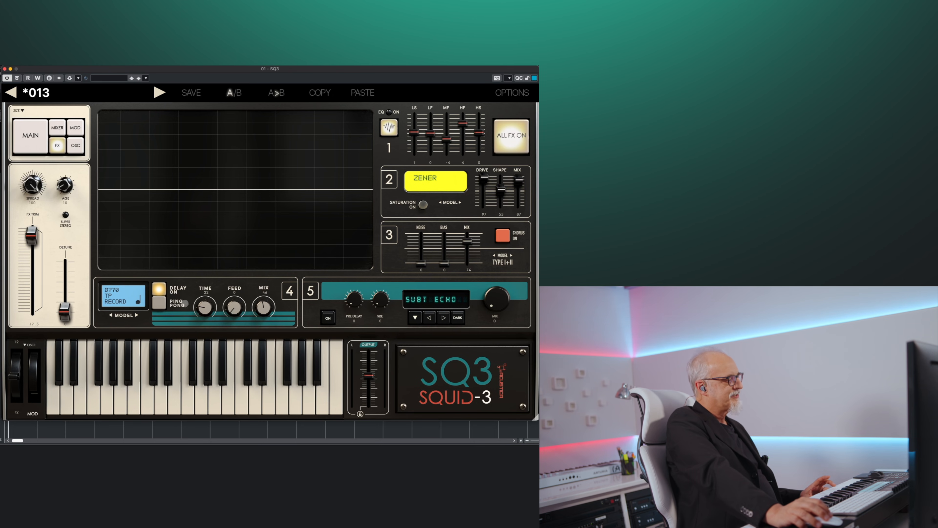
drag(206, 308, 204, 303)
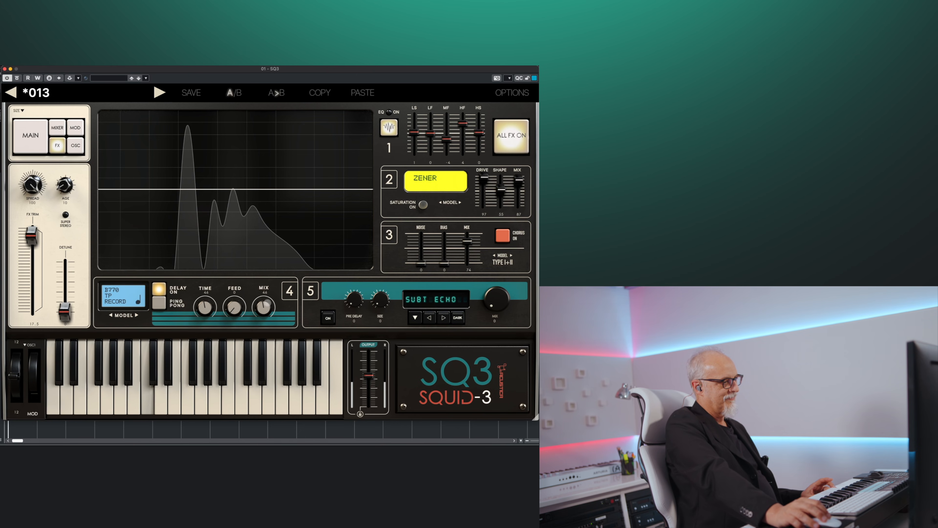
drag(213, 308, 213, 302)
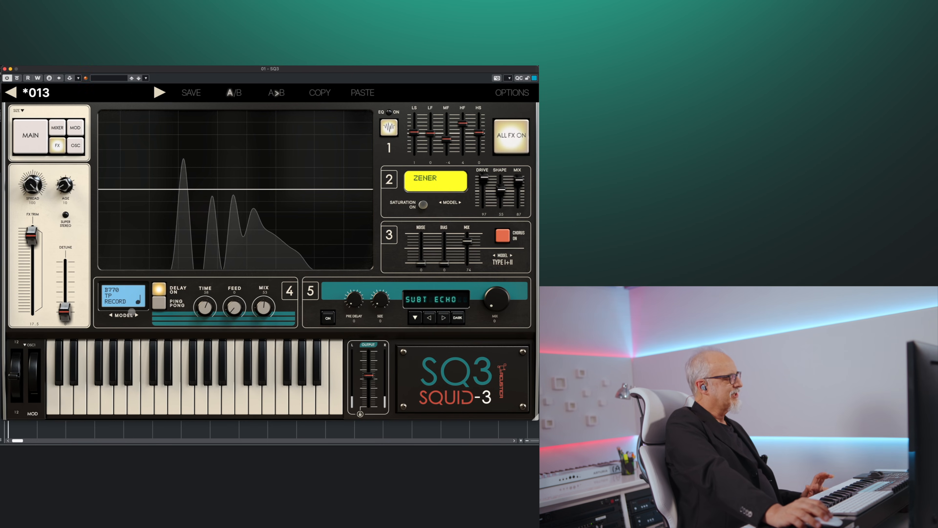
Change the delay model to Acustica Delay and sweep its time down to 13 and up to about 63
click(115, 303)
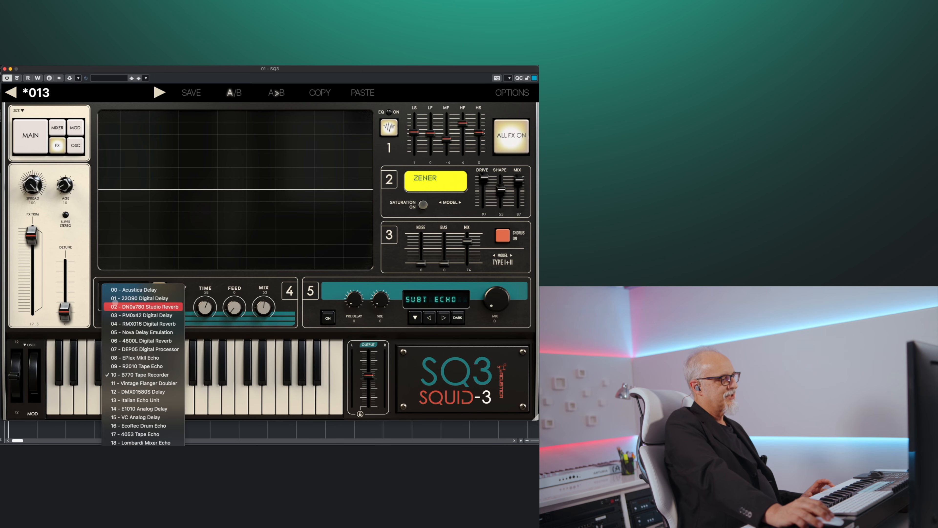
click(126, 290)
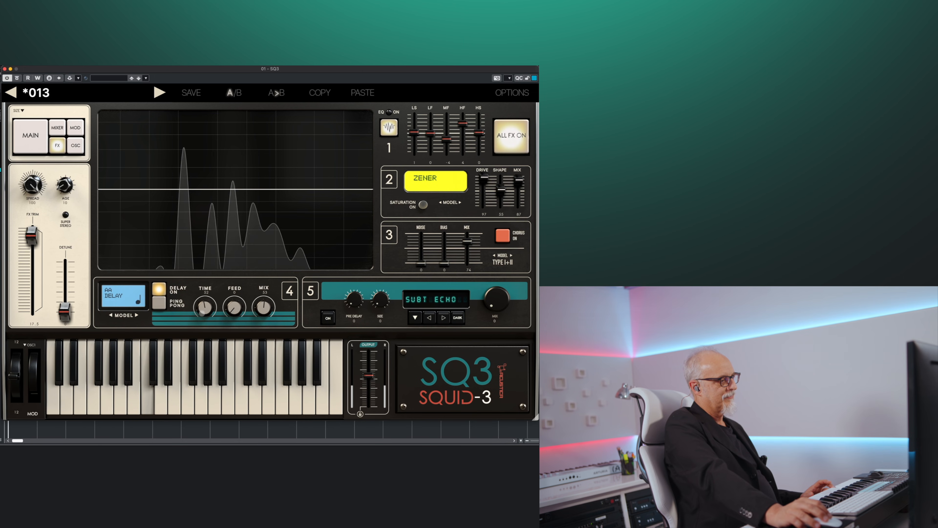
drag(203, 310, 202, 314)
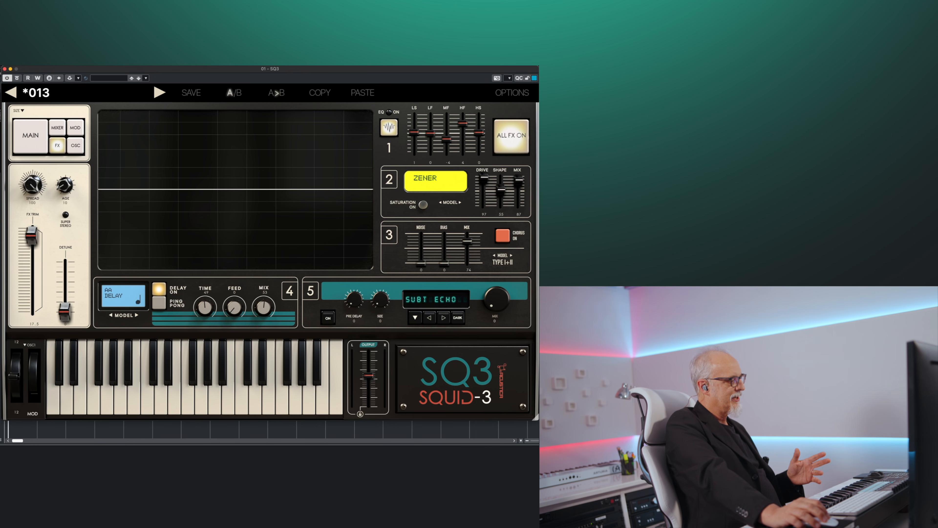
drag(205, 306, 203, 323)
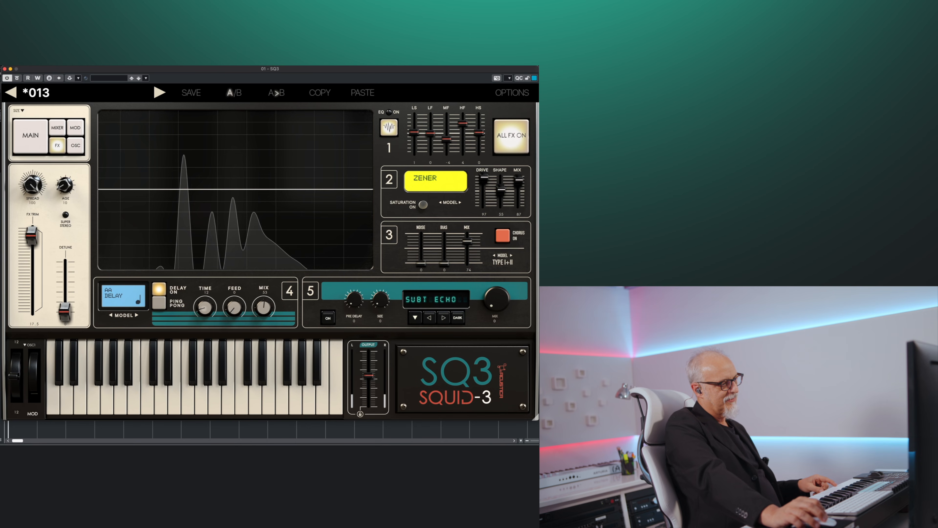
drag(205, 312, 206, 294)
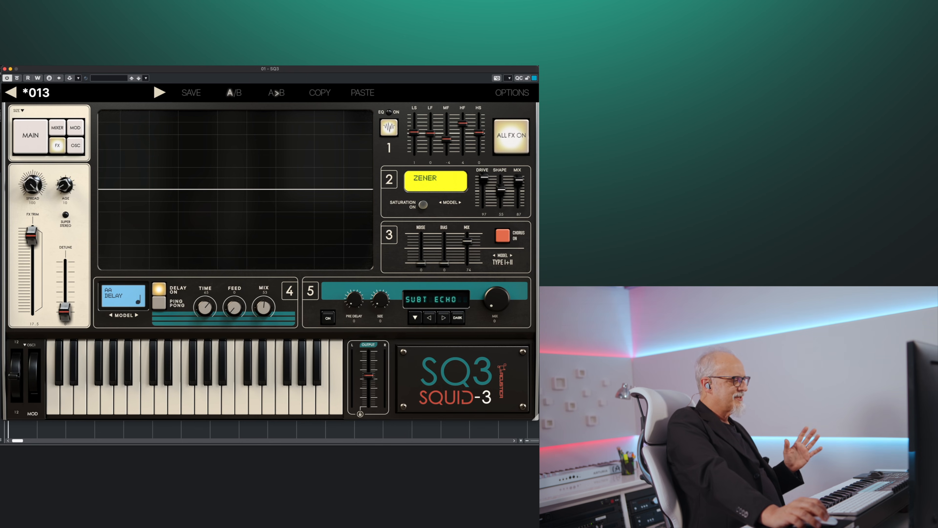
Keep the delay's note division at Straight and enable ping-pong, with time at 32, feedback at about 79 and mix at 71
click(138, 301)
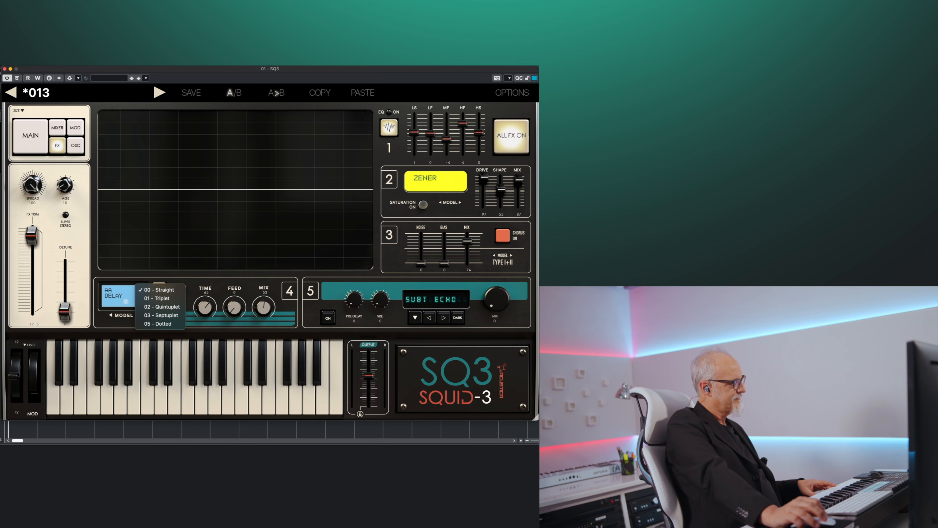
click(126, 302)
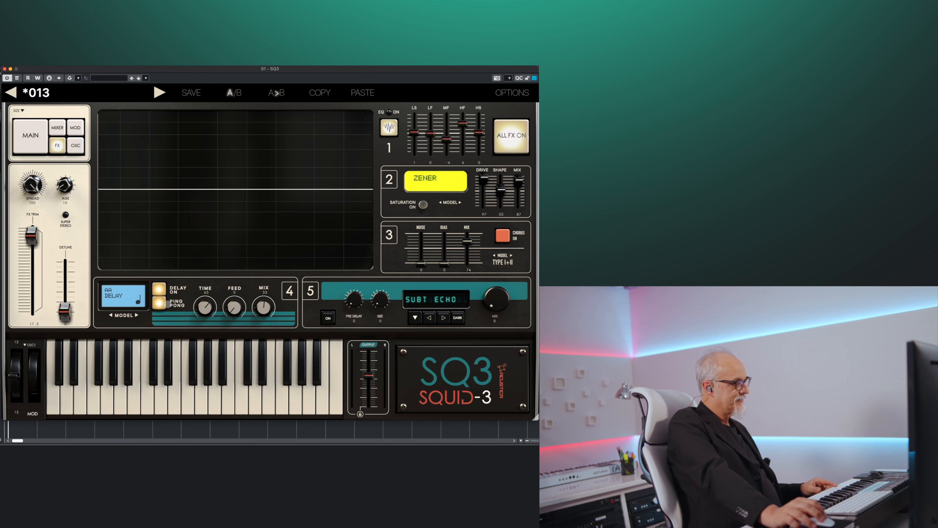
drag(234, 307, 234, 305)
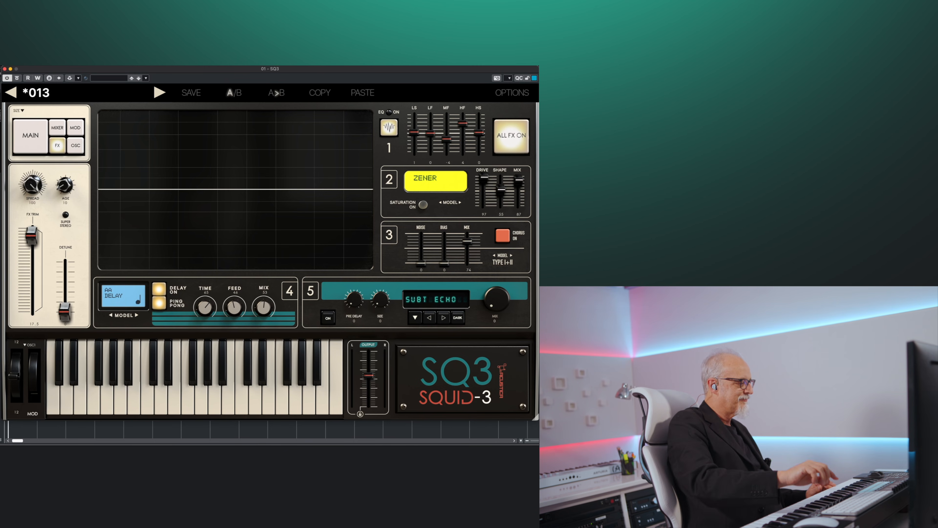
drag(200, 310, 264, 298)
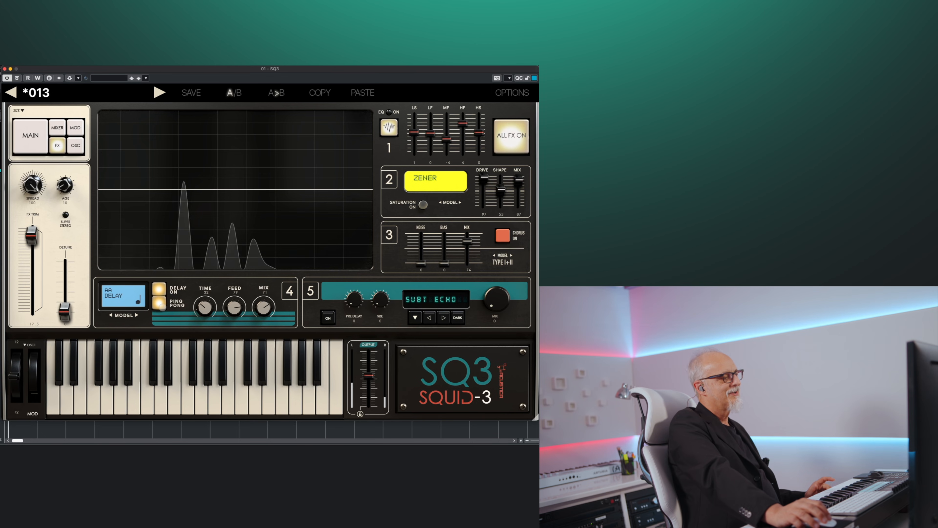
click(159, 304)
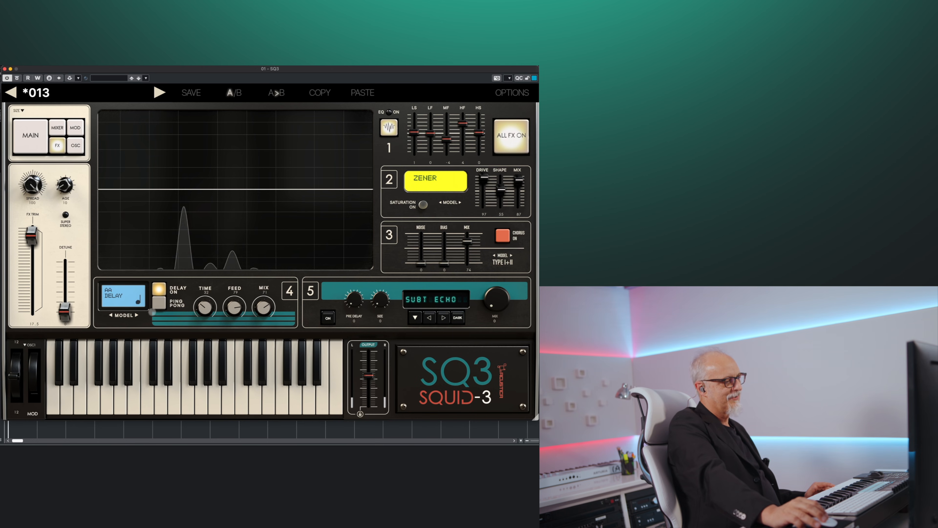
click(159, 303)
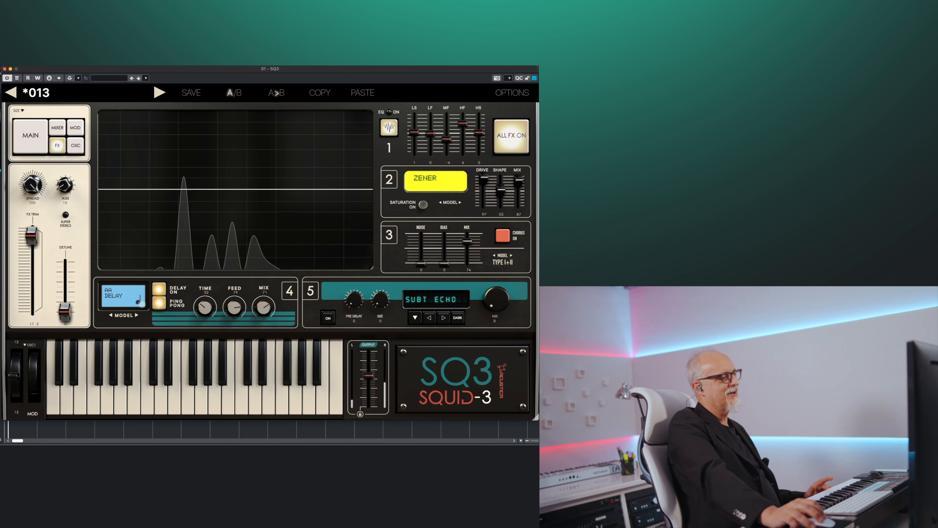
Change the delay model to B770 Tape Recorder and vary its time, ending at 32
click(123, 296)
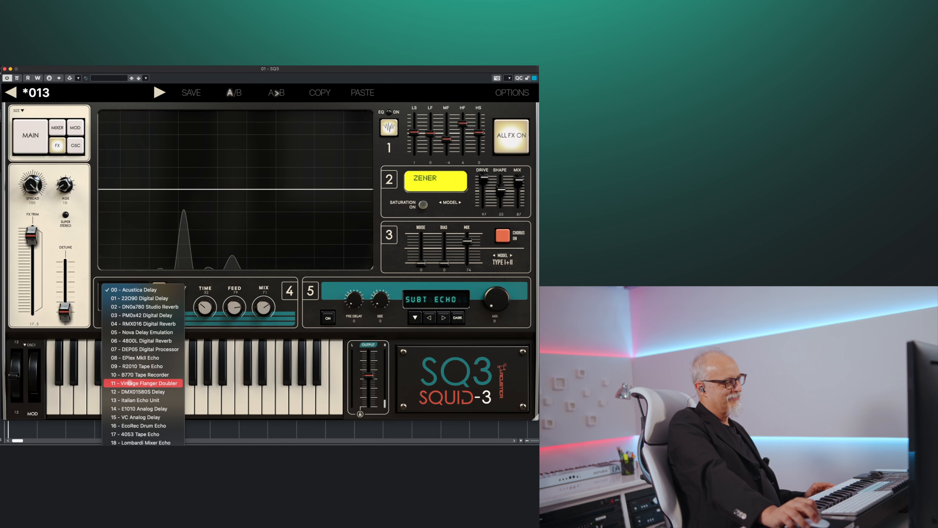
click(133, 374)
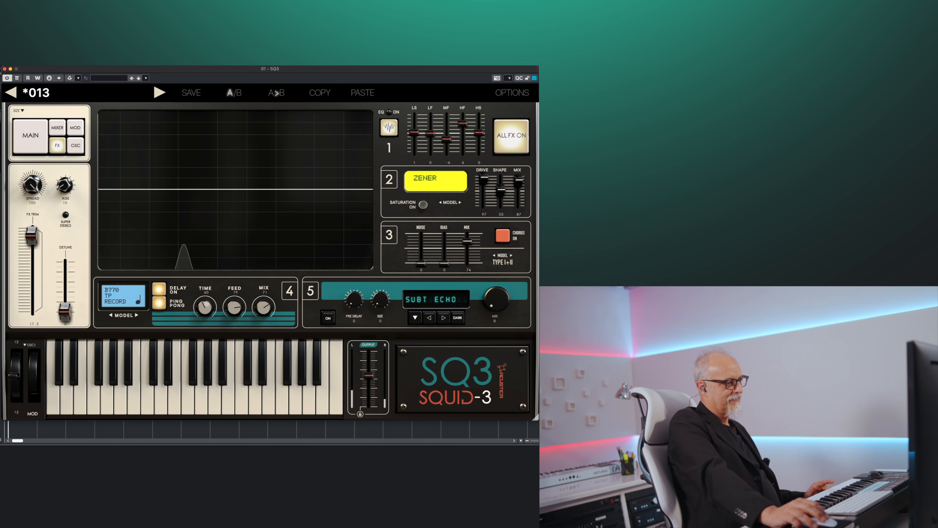
drag(211, 307, 212, 281)
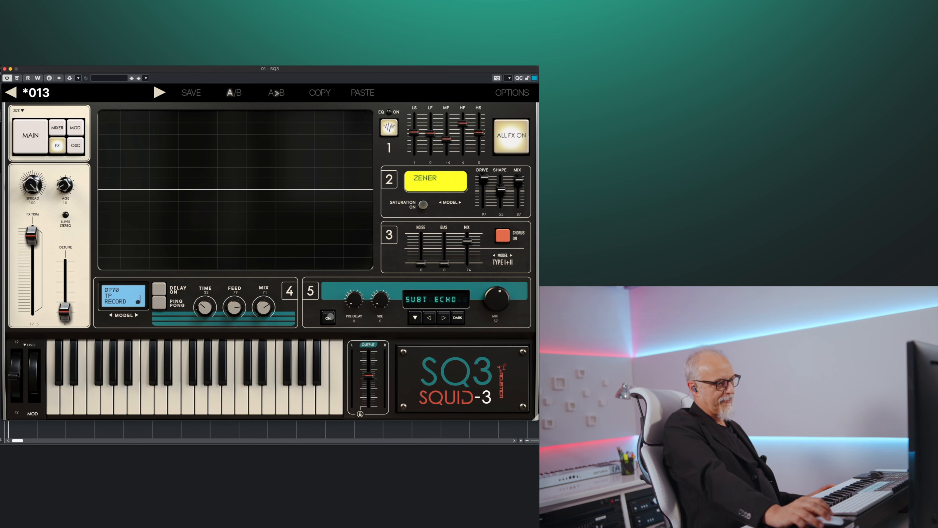
Enable the reverb with its mix at 67, size at 65 and pre-delay at 100
click(331, 317)
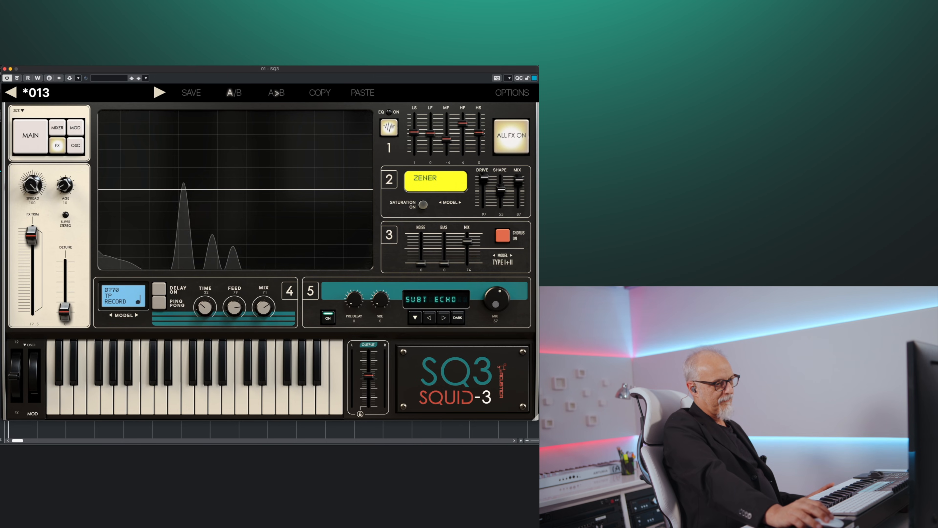
drag(496, 304, 496, 297)
drag(381, 301, 366, 262)
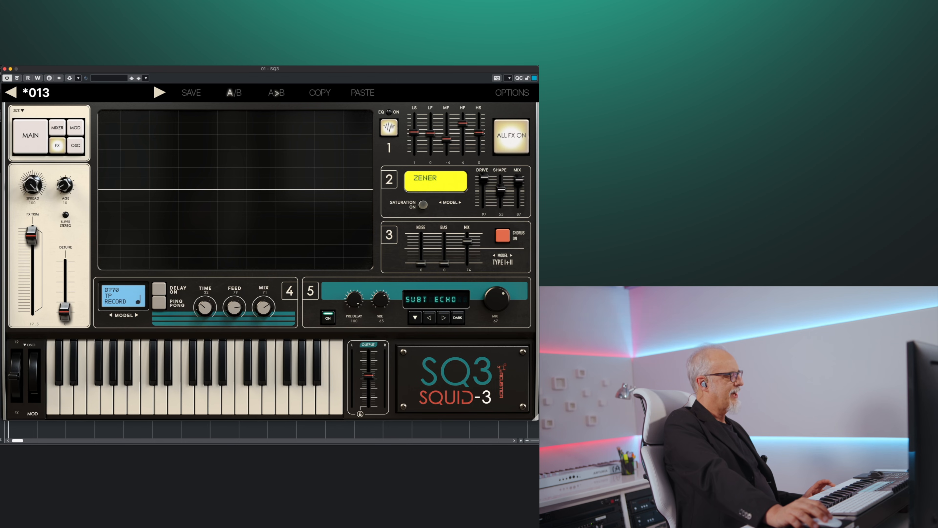
Browse the reverb categories and load Shimmerverse (Large) from the Prismatic group
click(415, 318)
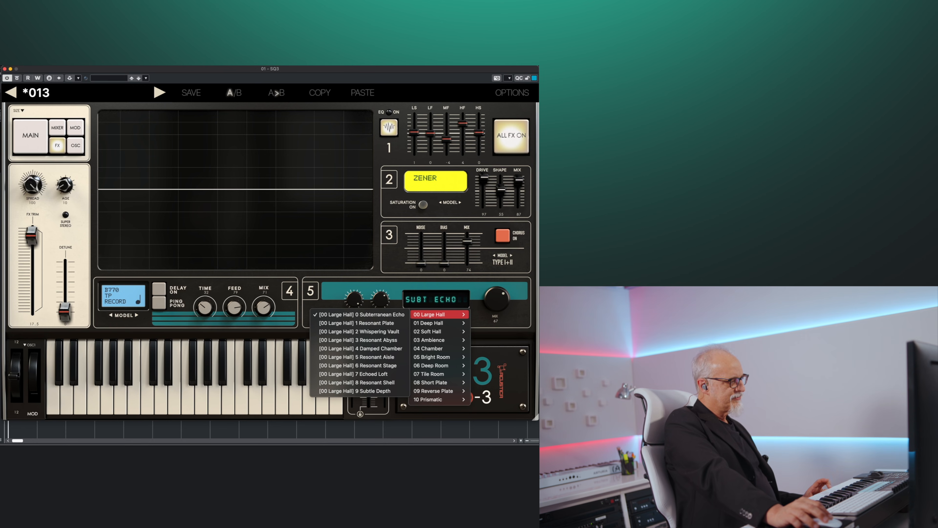
mouse_move(422, 349)
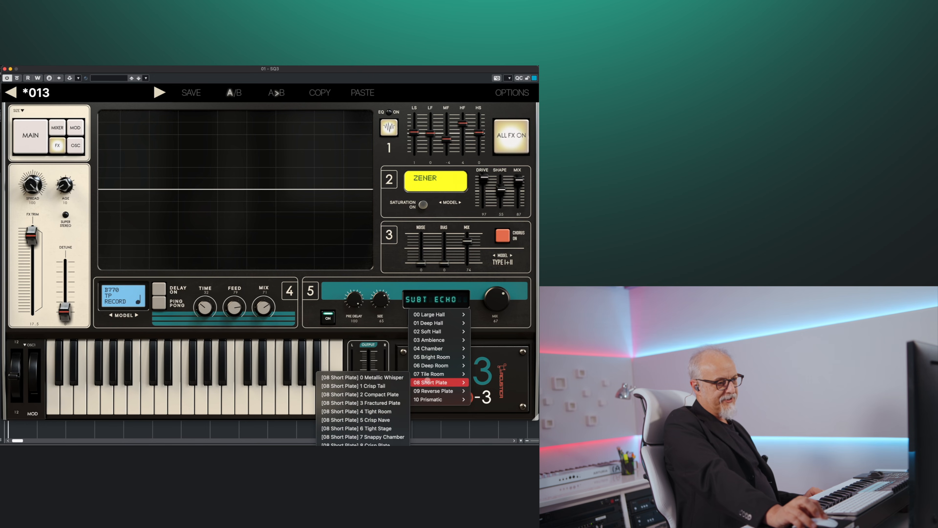
mouse_move(430, 391)
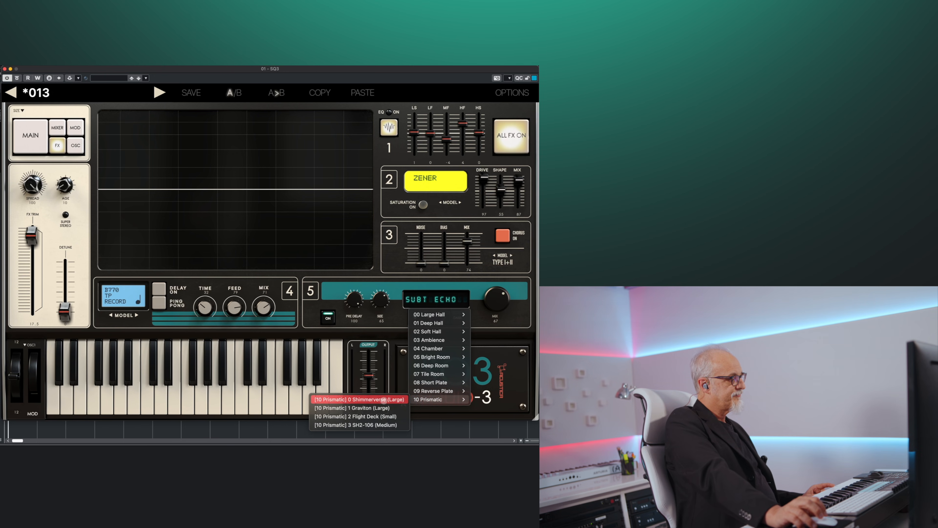
click(384, 400)
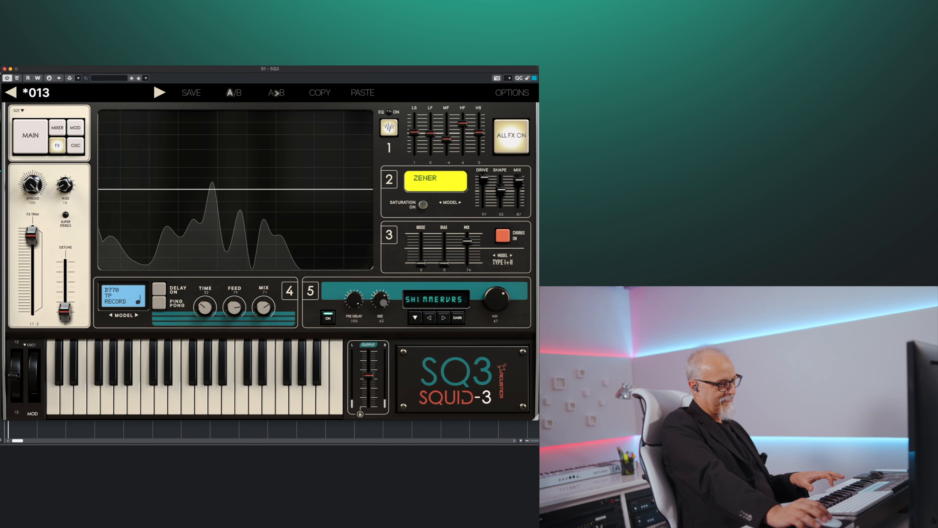
Reduce the reverb's size and adjust its mix with the dark option enabled
drag(394, 304, 379, 323)
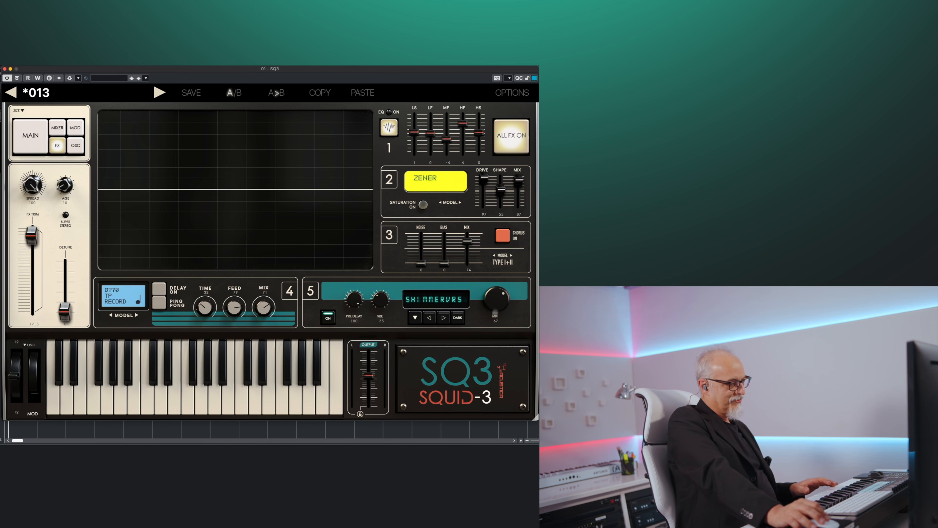
drag(495, 312, 497, 281)
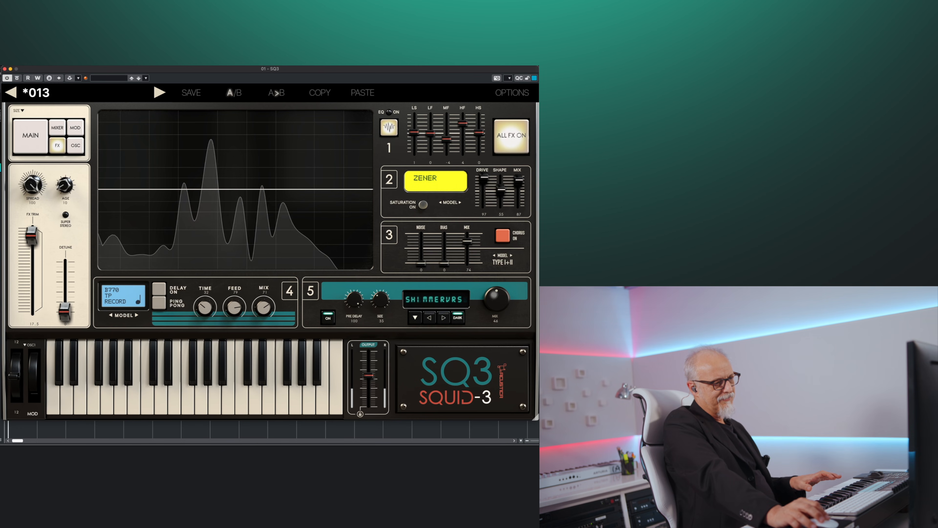
drag(495, 304, 495, 292)
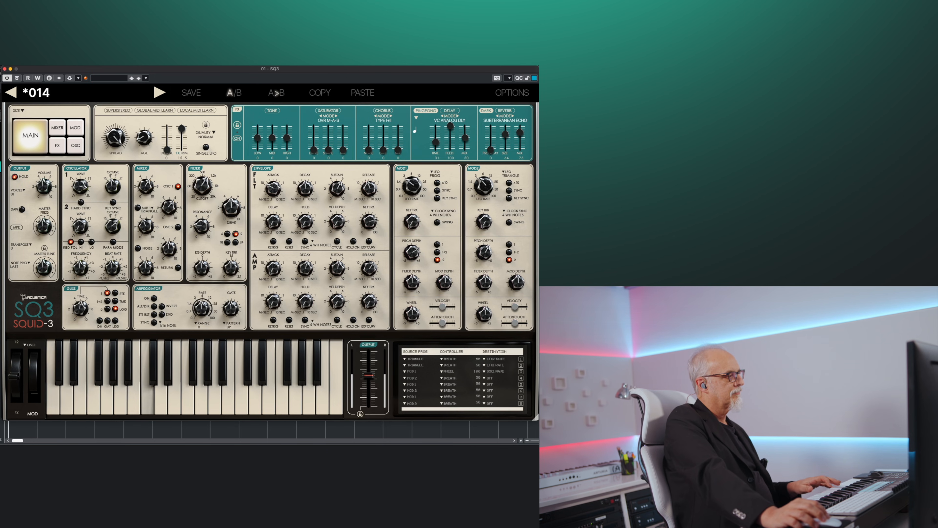
Turn off Hold in the output section and try the High, Low and Poly note priorities
click(15, 177)
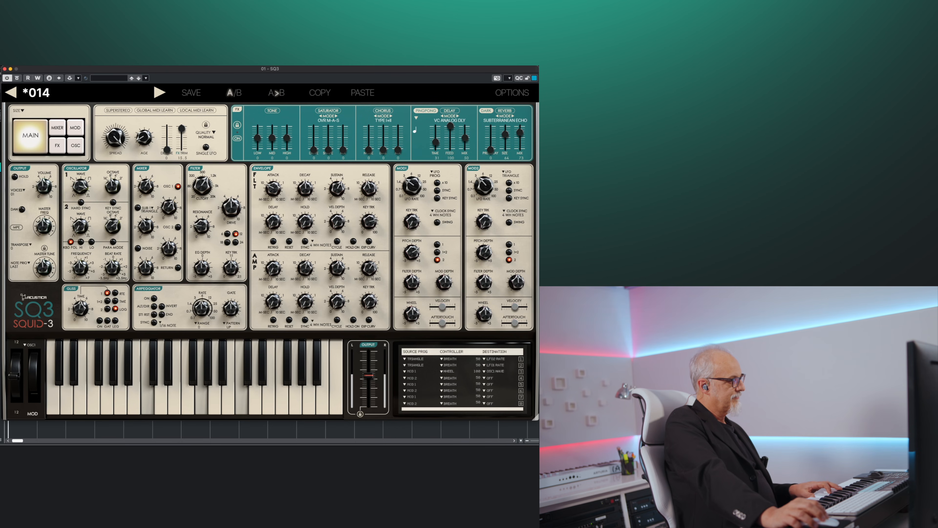
click(21, 263)
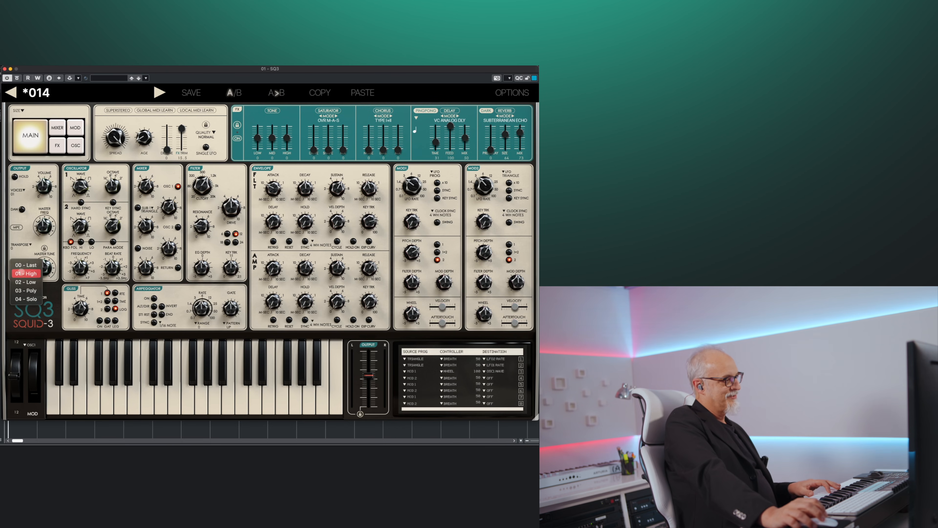
click(22, 272)
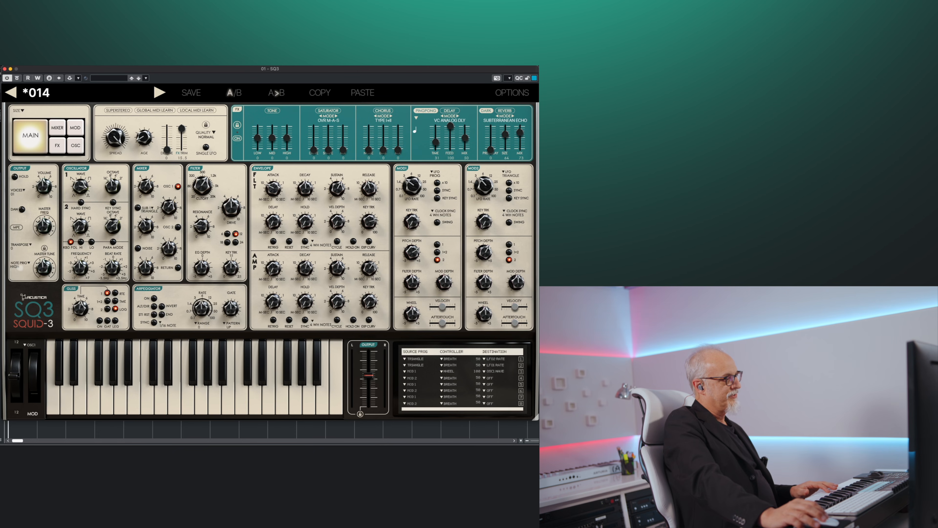
click(21, 267)
click(25, 281)
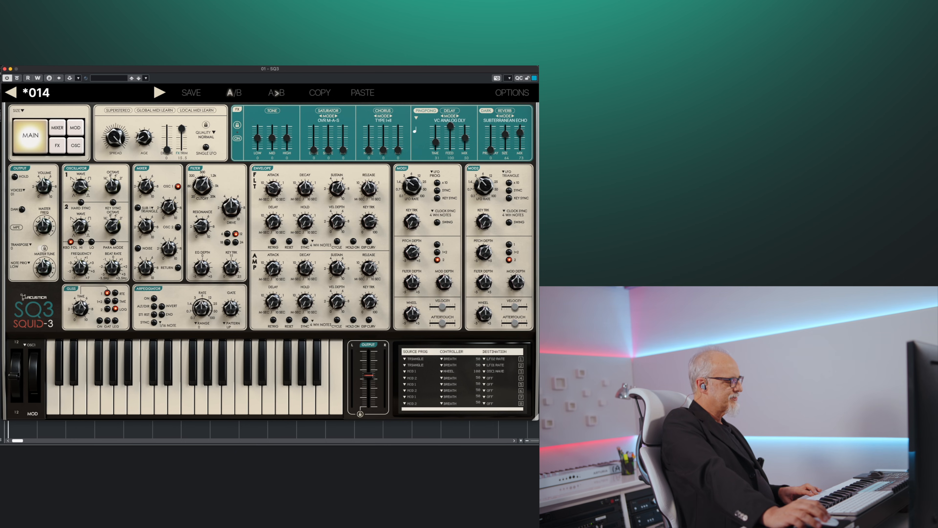
click(18, 264)
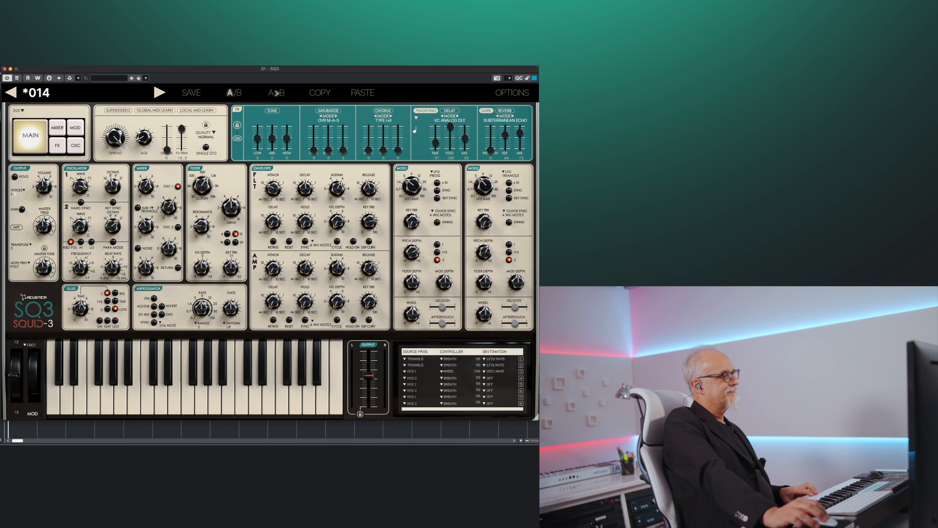
Look through the voice count and transpose choices in the output section
click(14, 194)
click(24, 213)
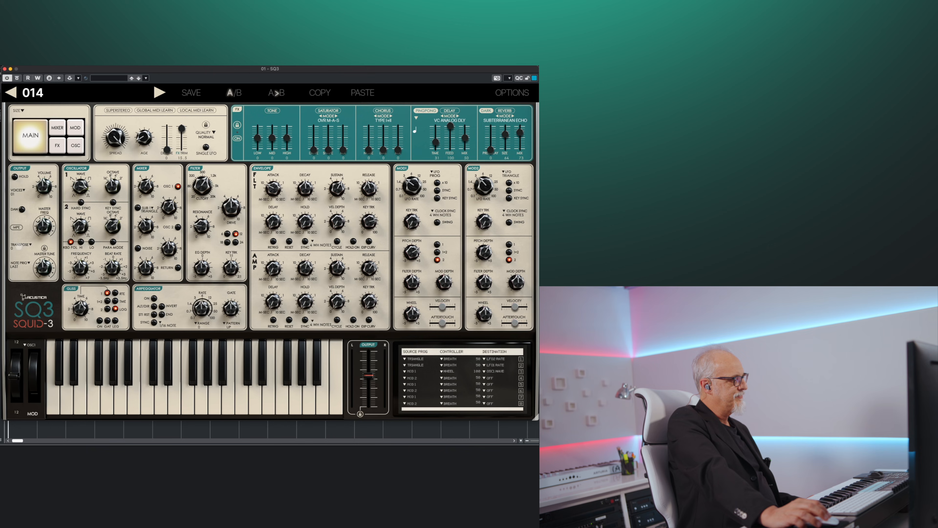
click(23, 244)
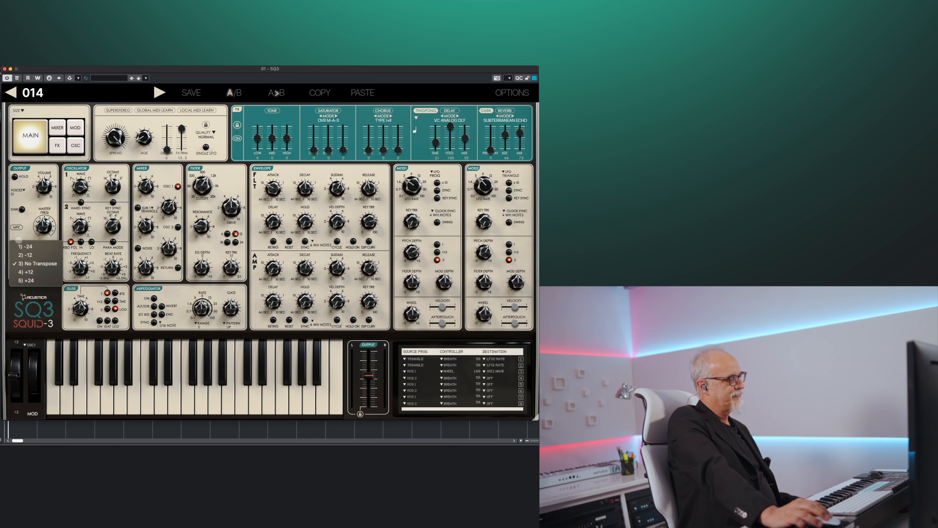
click(20, 236)
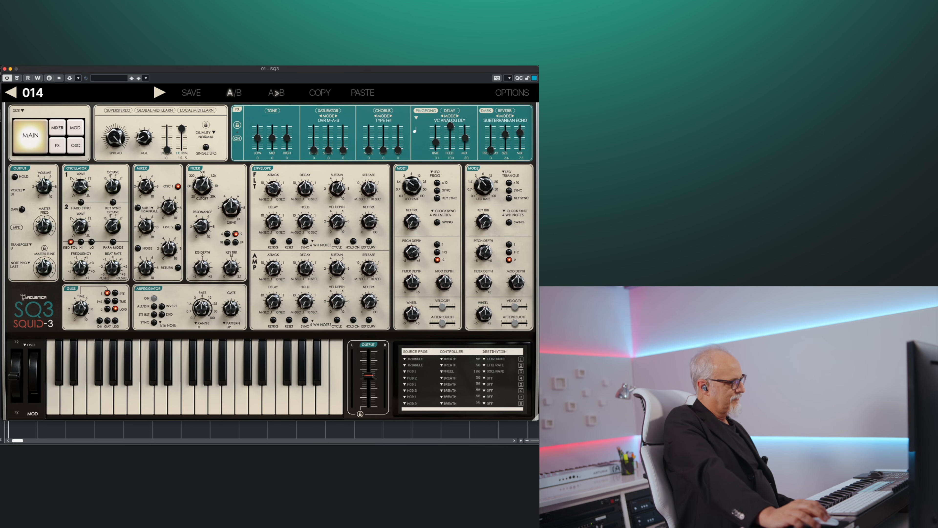
Turn on the arpeggiator and try its range at +1, +2 and 0 | +2, ending at 0
click(154, 298)
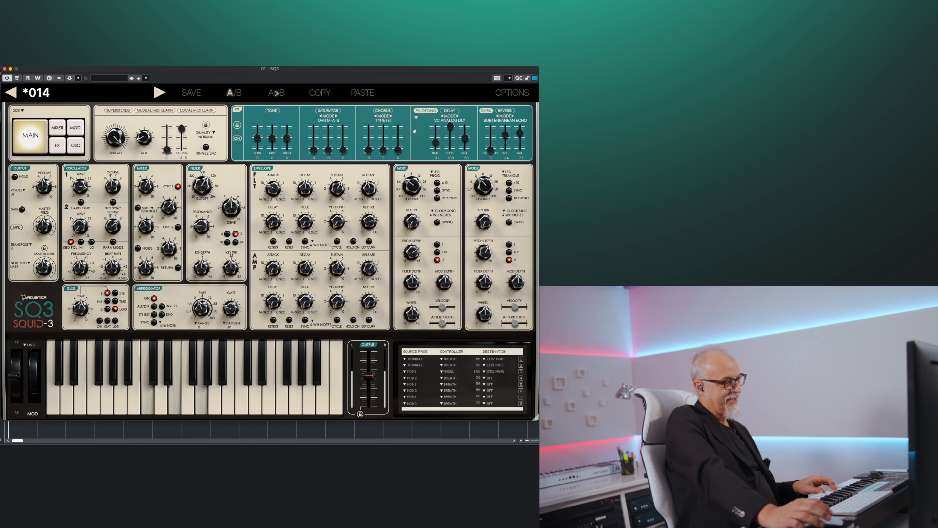
click(198, 323)
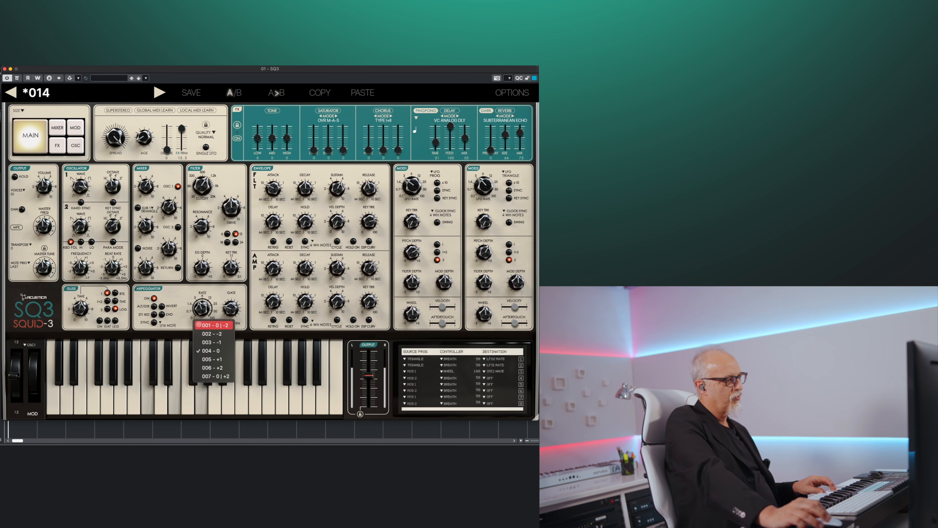
click(209, 359)
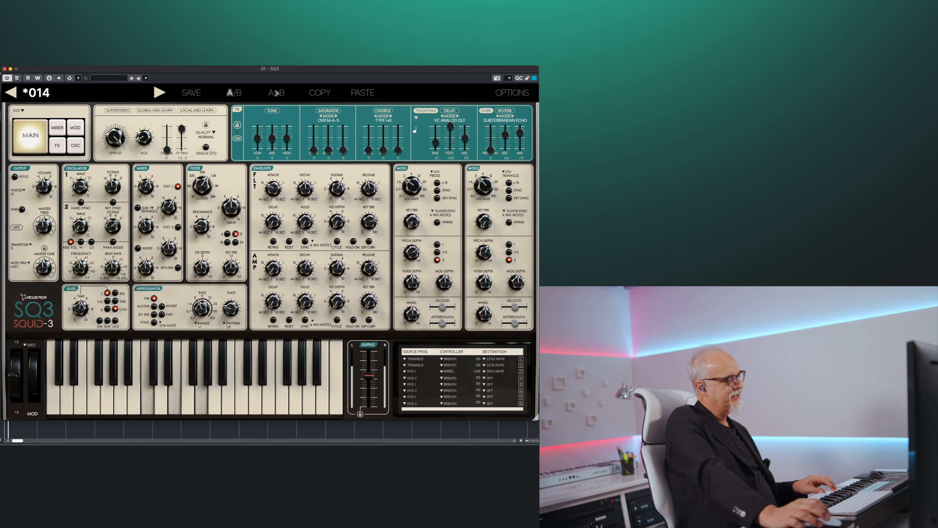
click(199, 323)
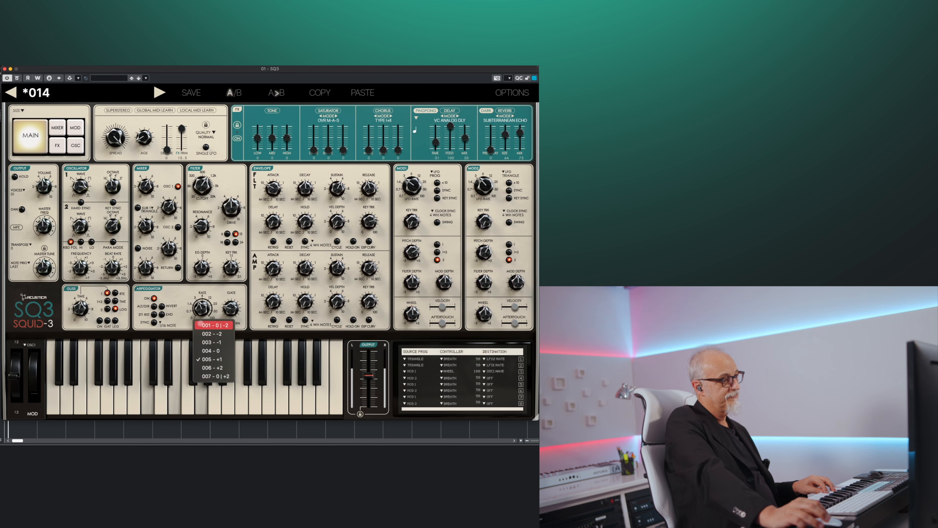
click(212, 367)
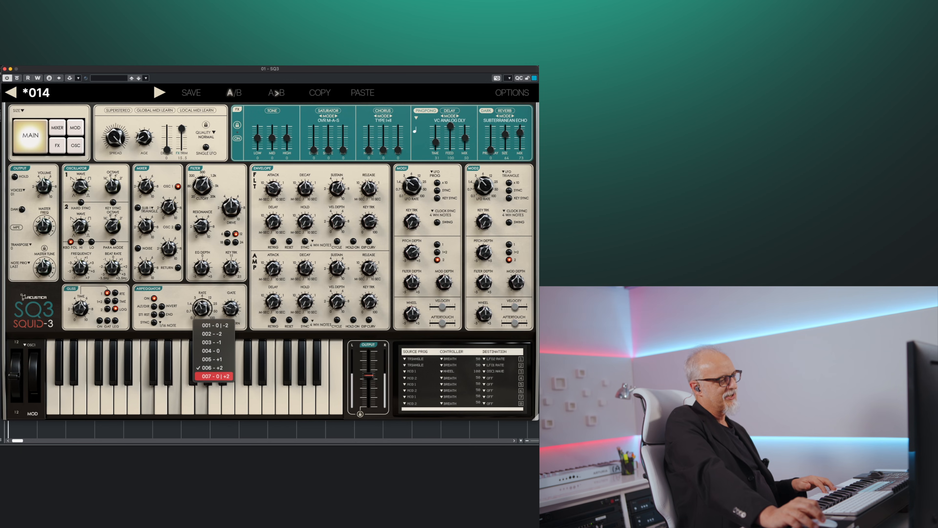
click(214, 376)
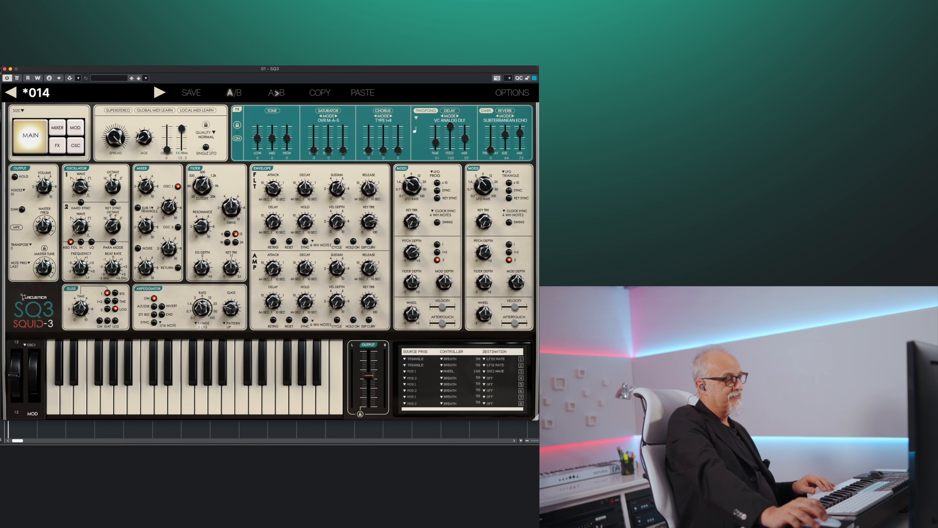
click(203, 324)
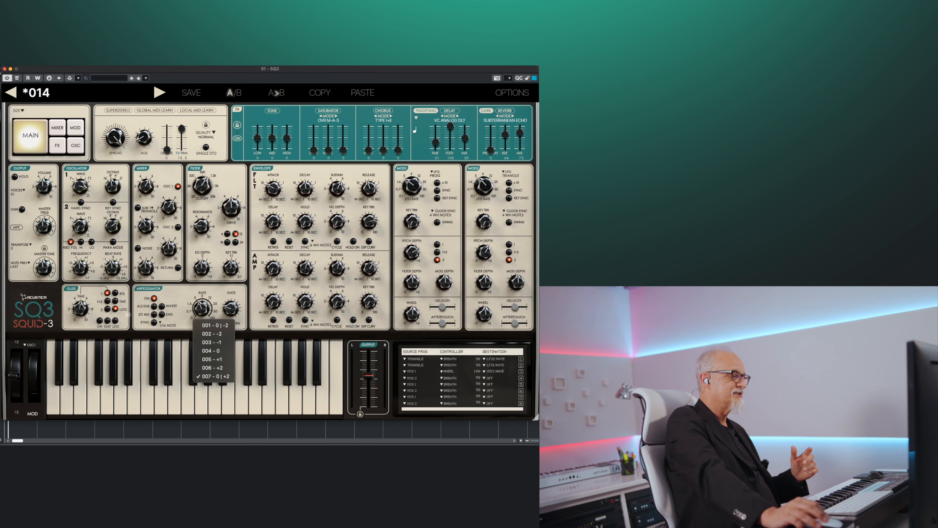
click(211, 351)
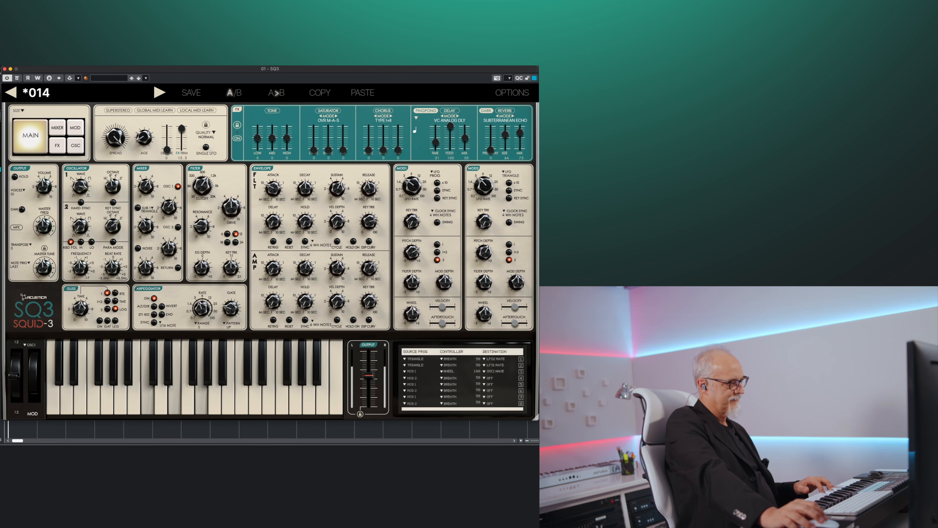
Try the arpeggiator patterns Down, As PLD and Rnd, and turn off its step reset option
click(232, 325)
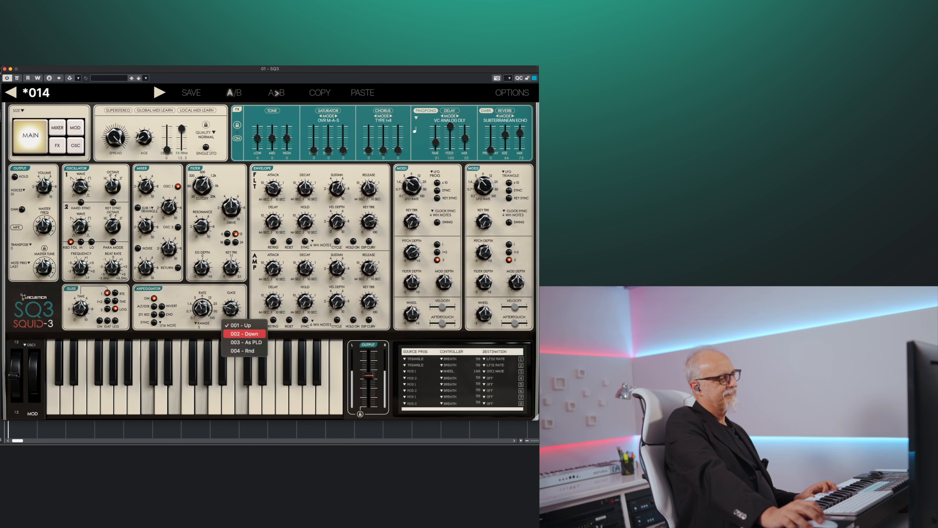
click(245, 333)
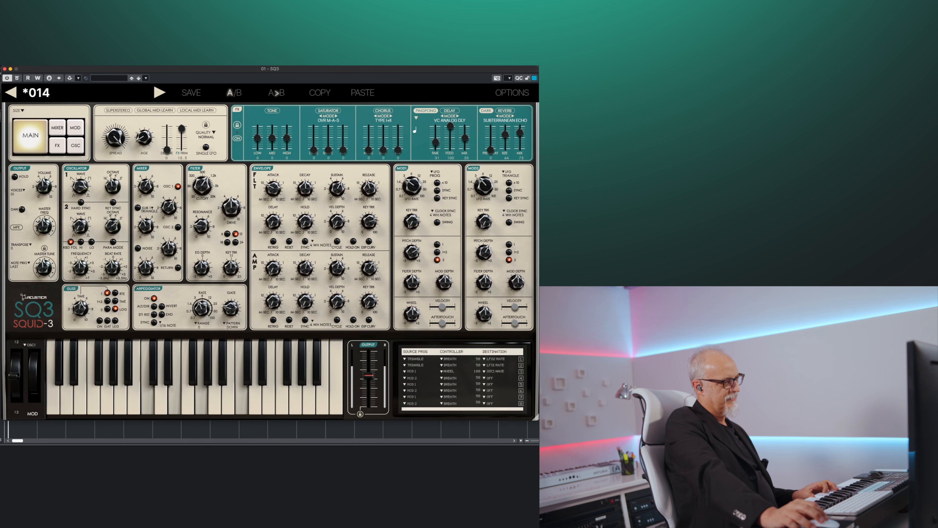
click(232, 325)
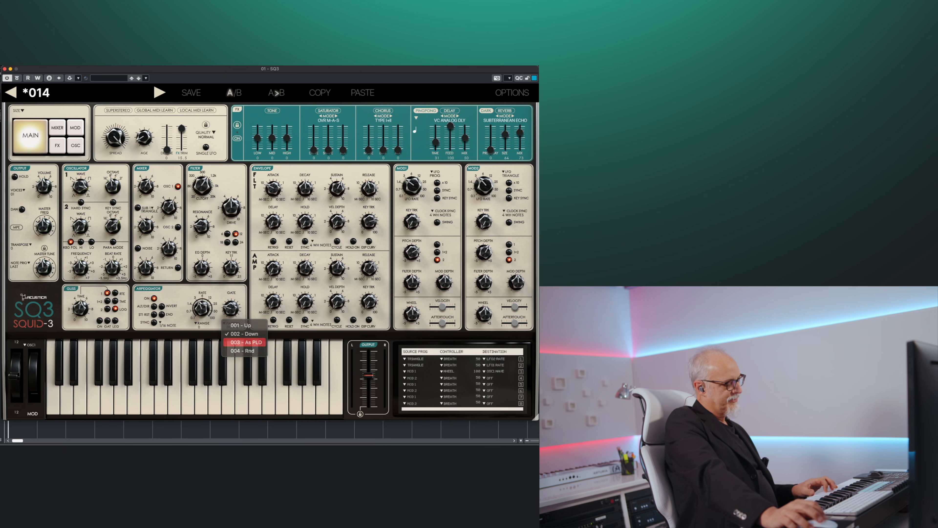
click(239, 343)
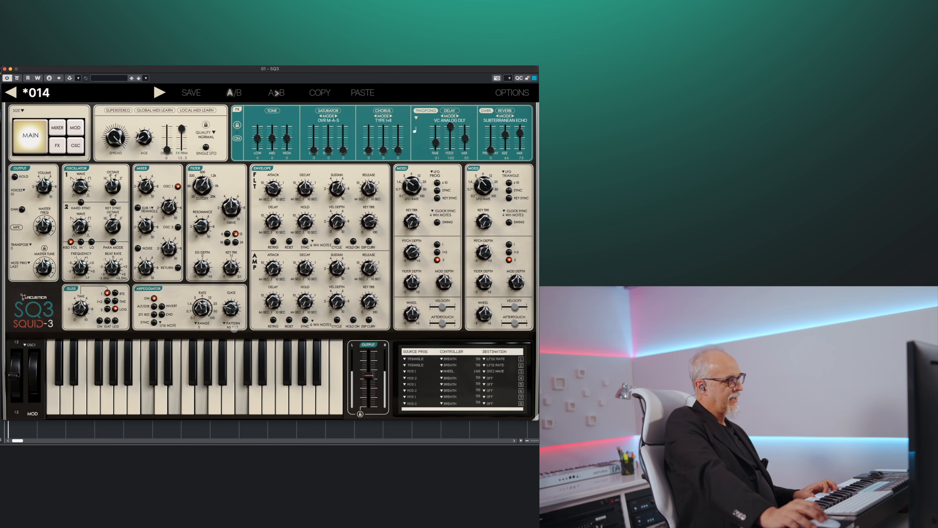
click(231, 326)
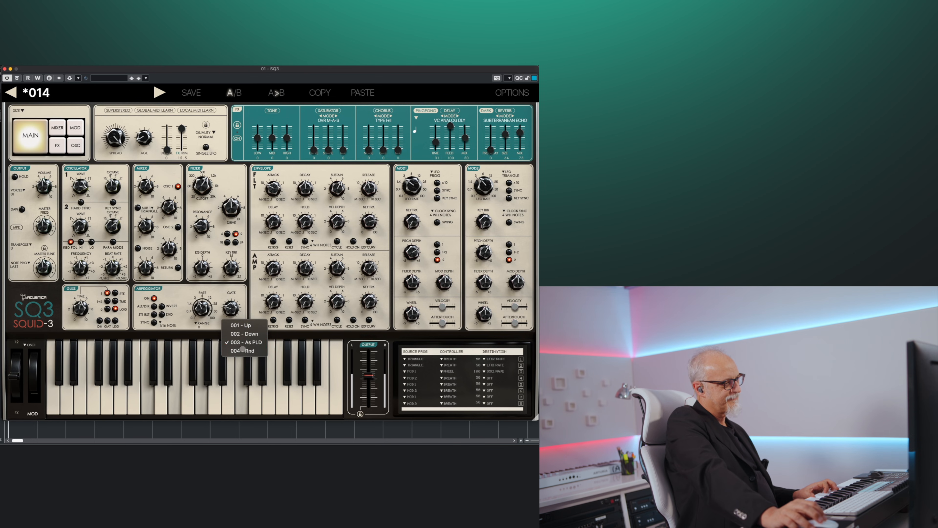
click(243, 350)
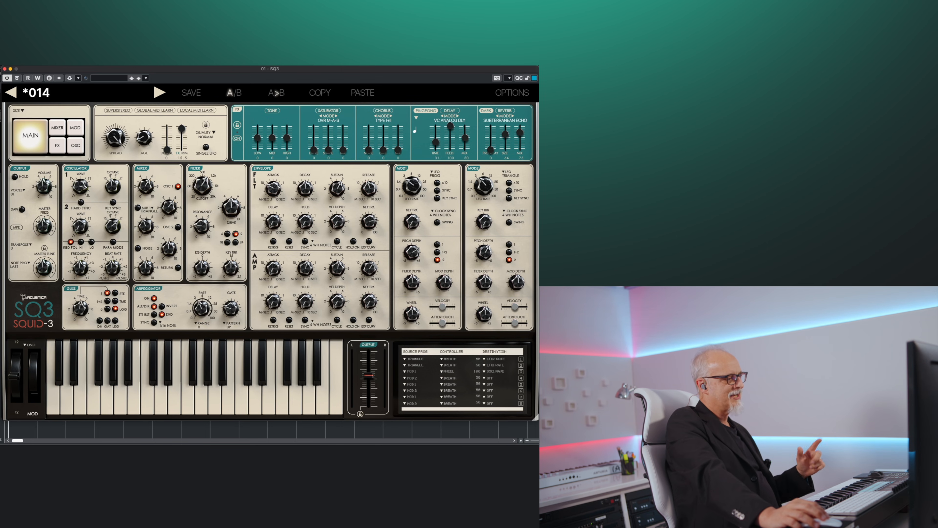
click(154, 314)
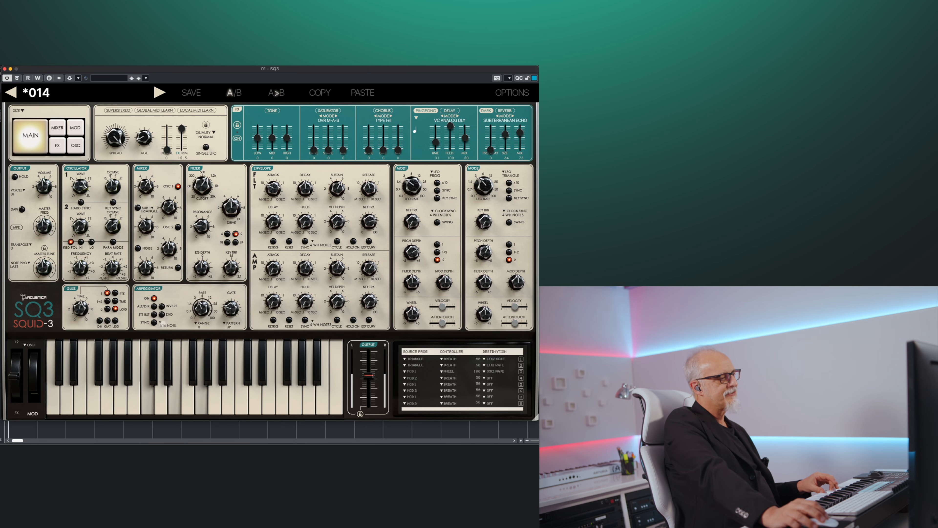
Try arpeggiator note divisions of 1/8, 1/2 and 1/8 again, ending at 1/16 note
click(162, 322)
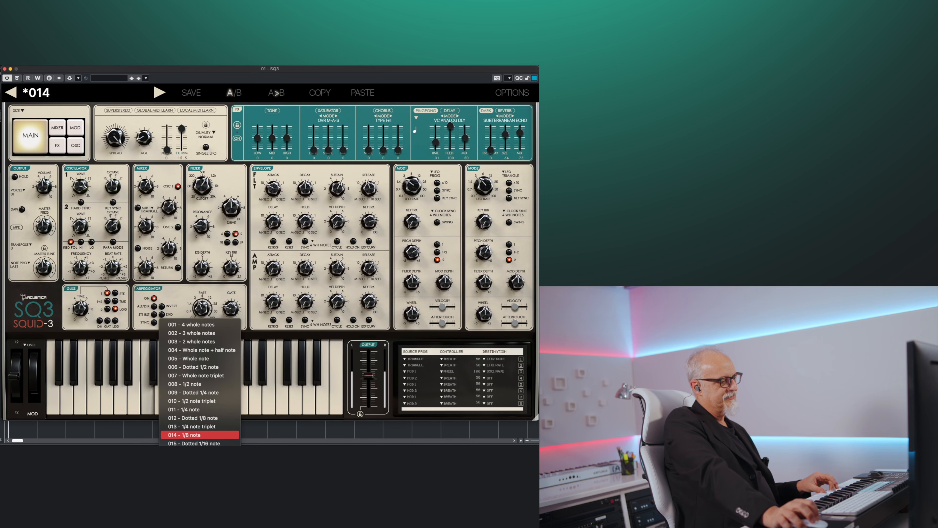
click(200, 435)
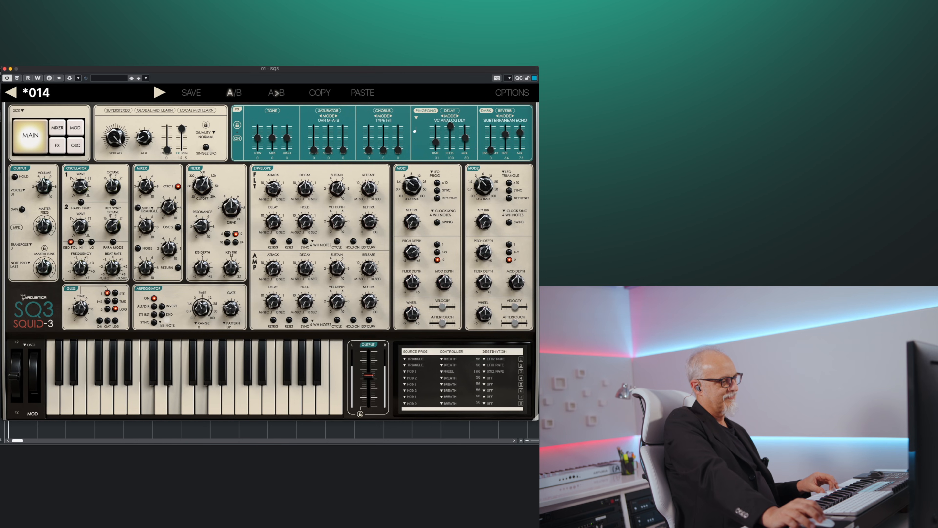
click(162, 323)
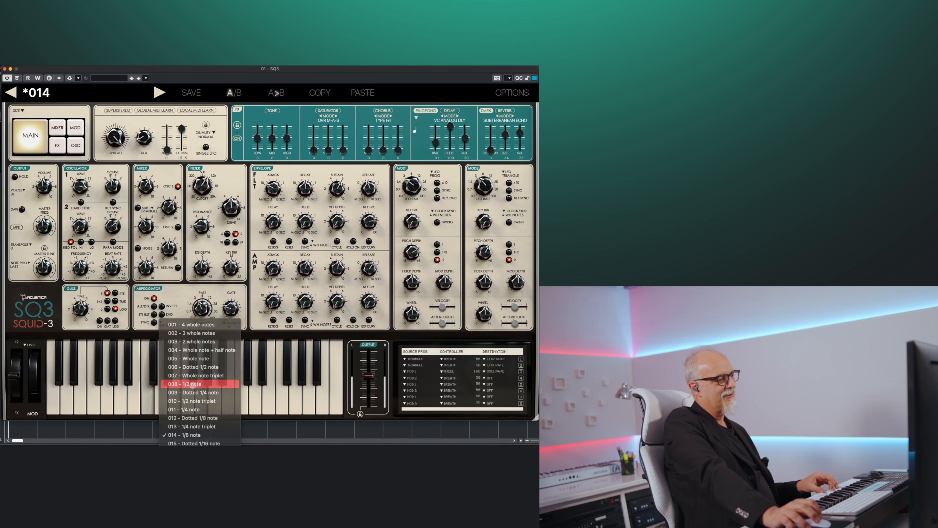
click(192, 384)
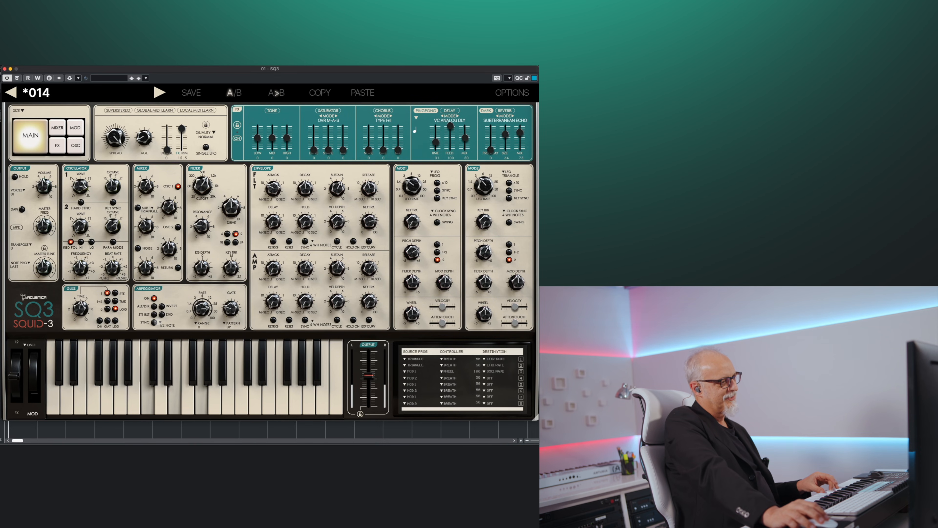
click(160, 322)
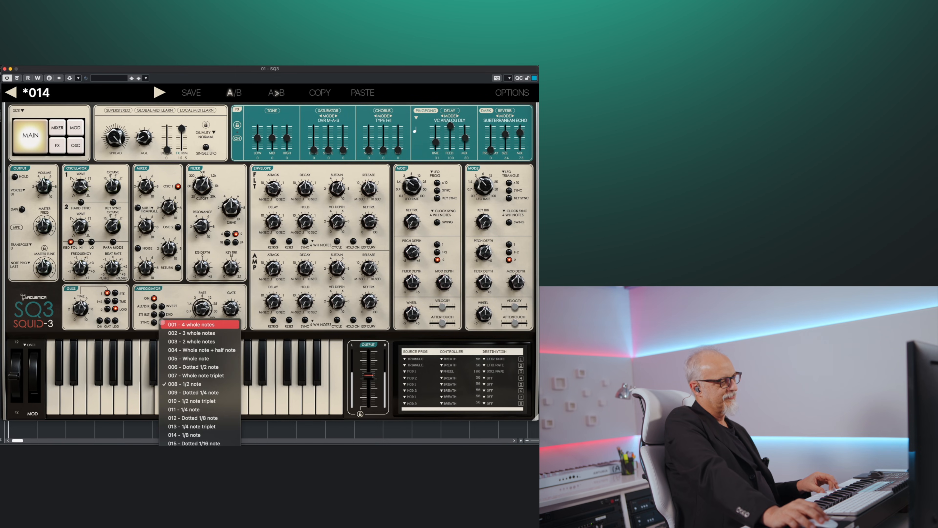
click(186, 431)
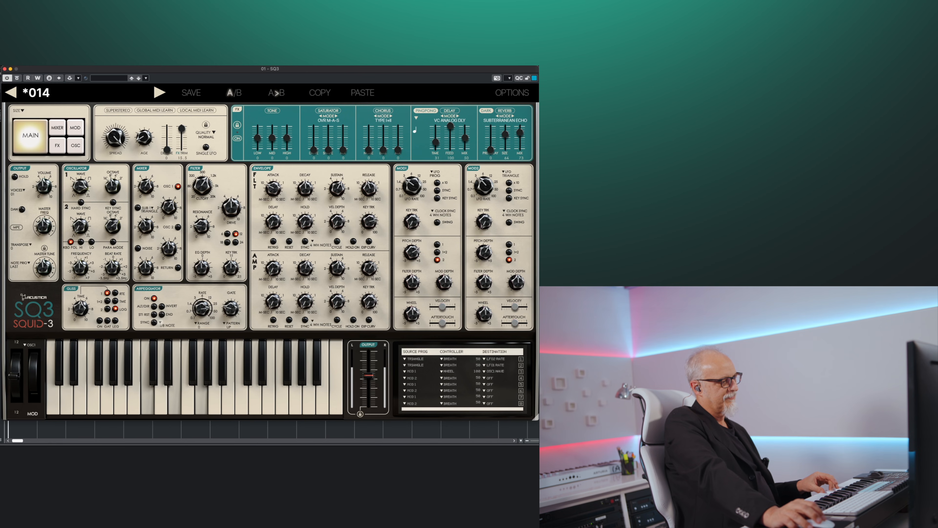
click(161, 322)
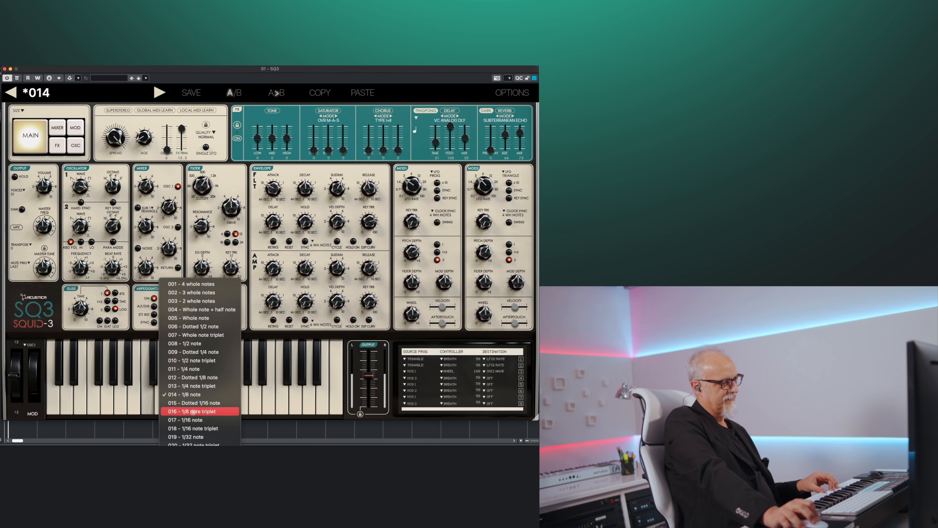
click(190, 420)
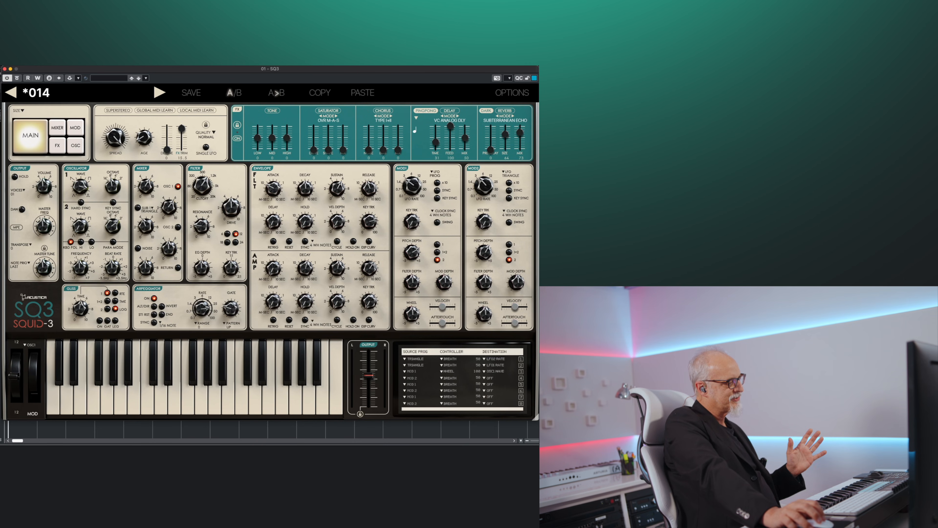
Turn on the arpeggiator's sync and try the master frequency, the arpeggiator rate and note divisions of 1/4 and whole note
click(154, 321)
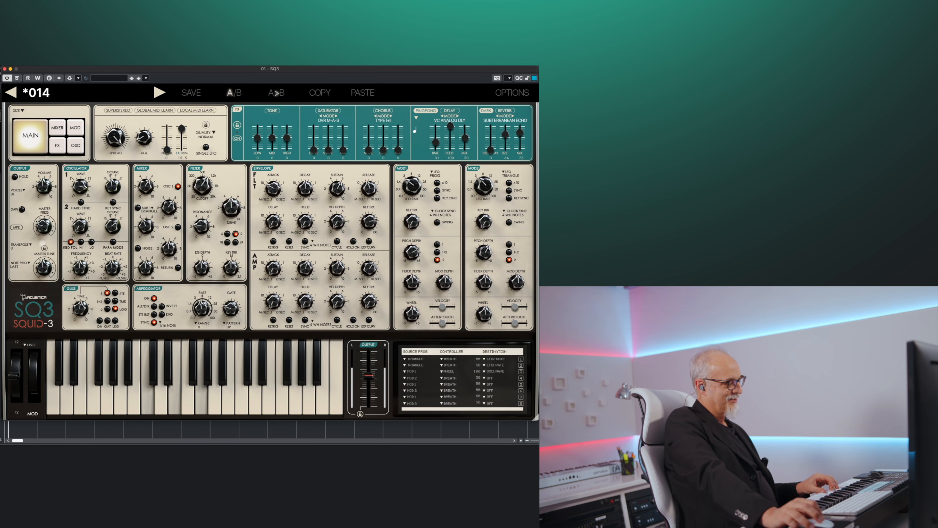
drag(43, 225, 42, 239)
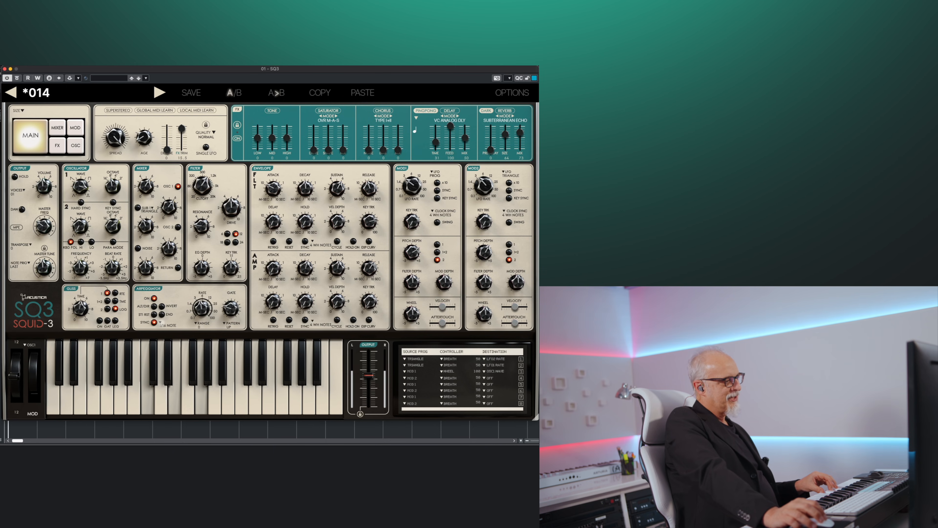
click(160, 322)
click(168, 409)
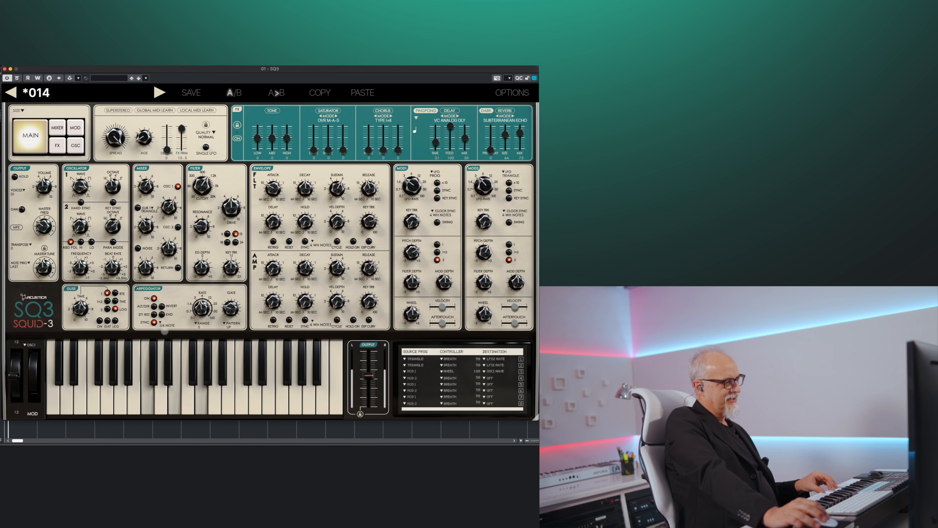
click(161, 322)
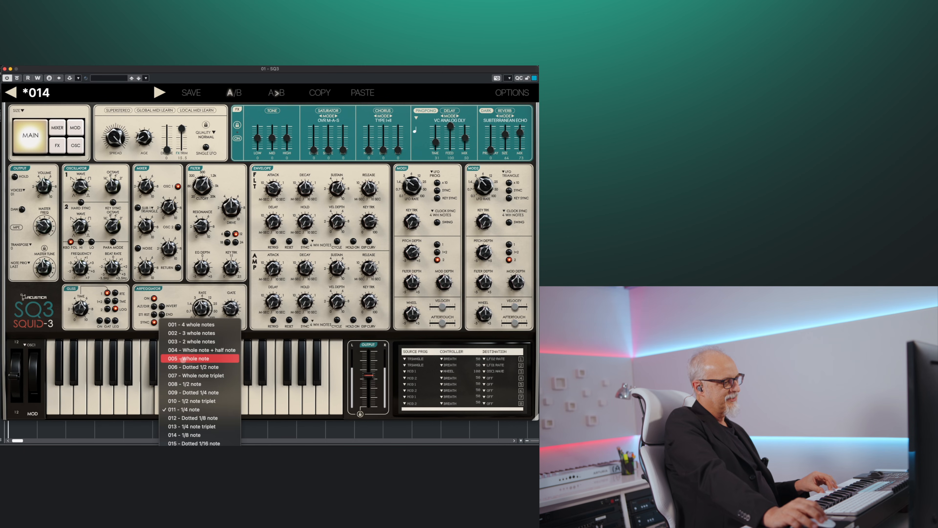
click(183, 360)
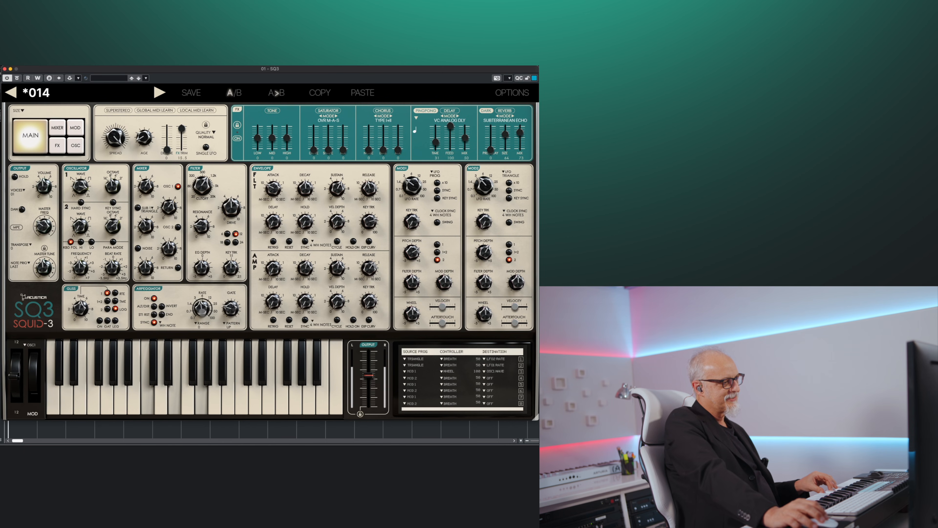
mouse_move(202, 309)
mouse_down()
mouse_move(203, 300)
mouse_move(199, 317)
mouse_up()
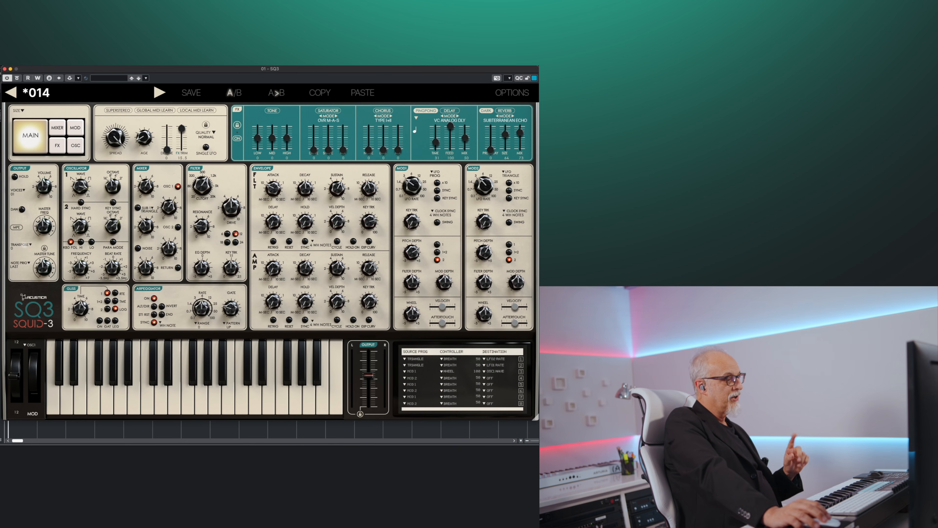
Turn on the DAW option in the output section and try arpeggiator note divisions of 1/4 and 1/8, ending at 1/8 note
click(22, 209)
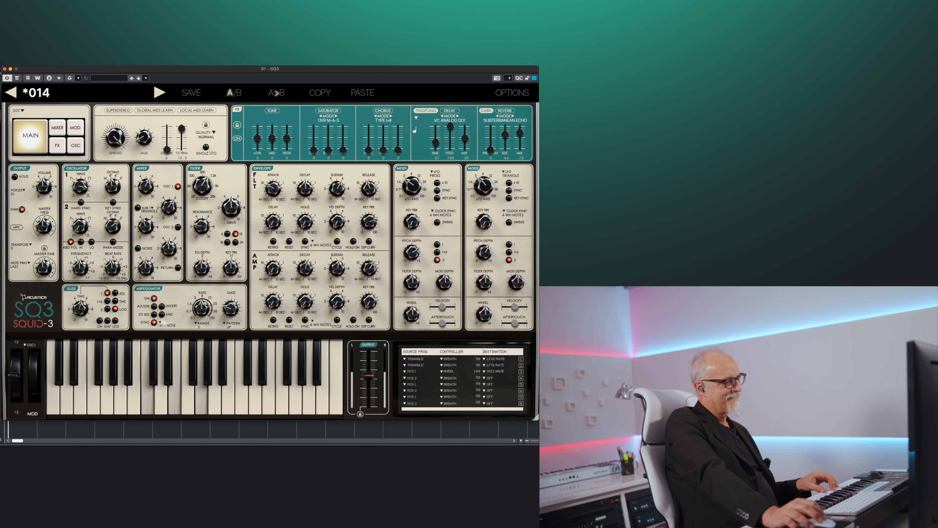
click(163, 323)
click(186, 409)
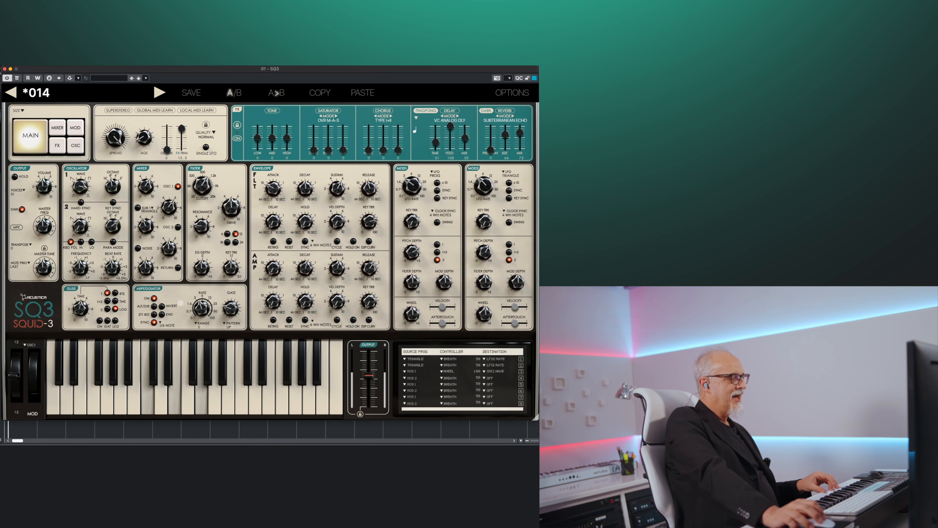
click(162, 325)
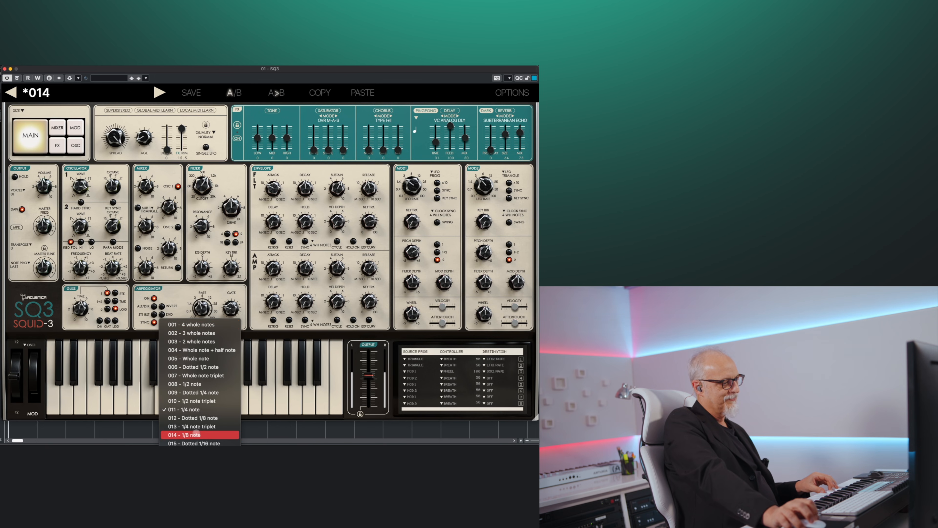
click(196, 435)
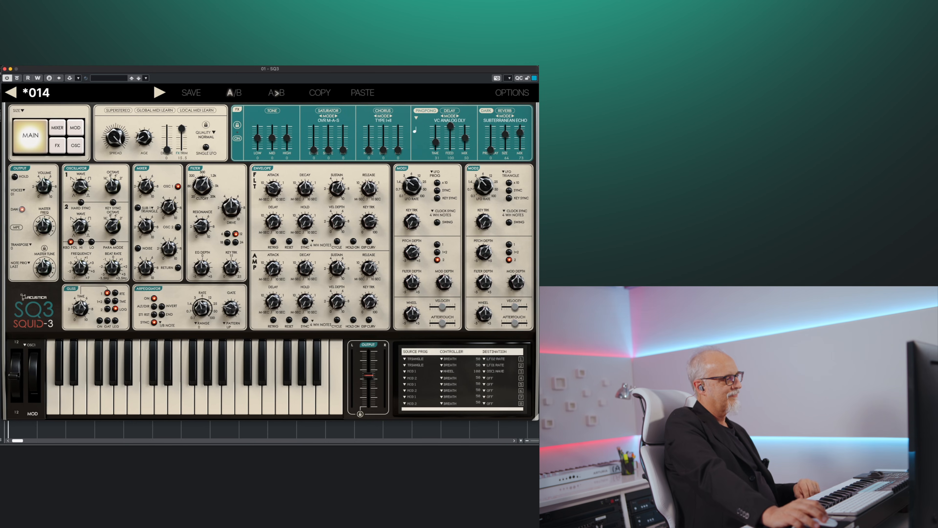
Load preset 015, compare Superstereo on and off, leaving it on, and look through the Quality choices
click(159, 93)
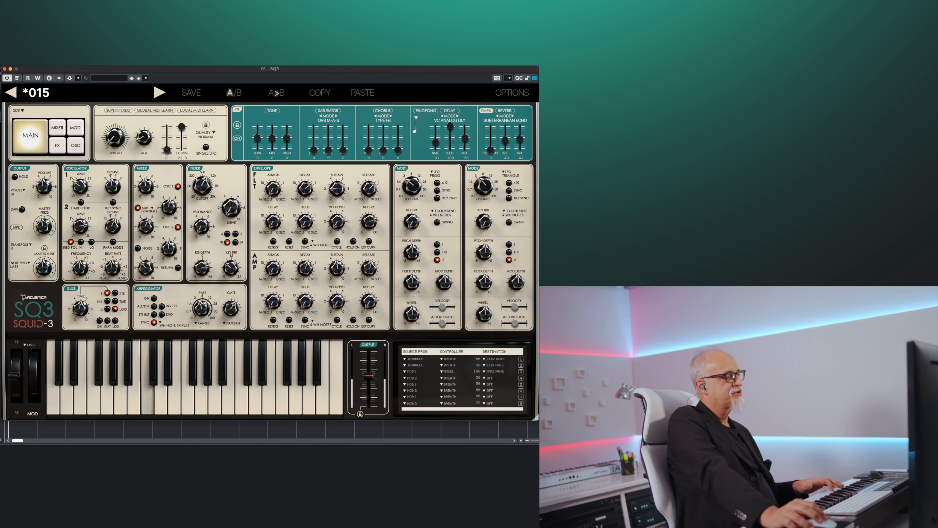
click(118, 110)
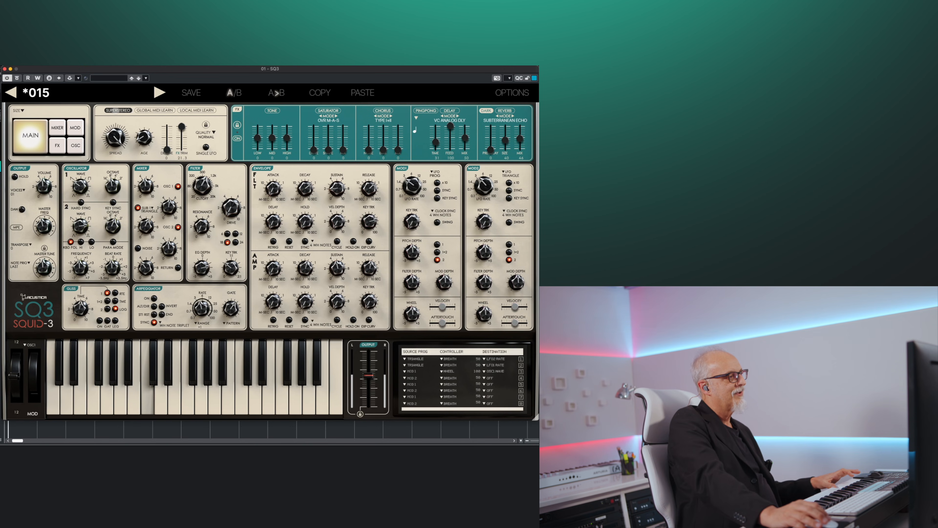
click(118, 110)
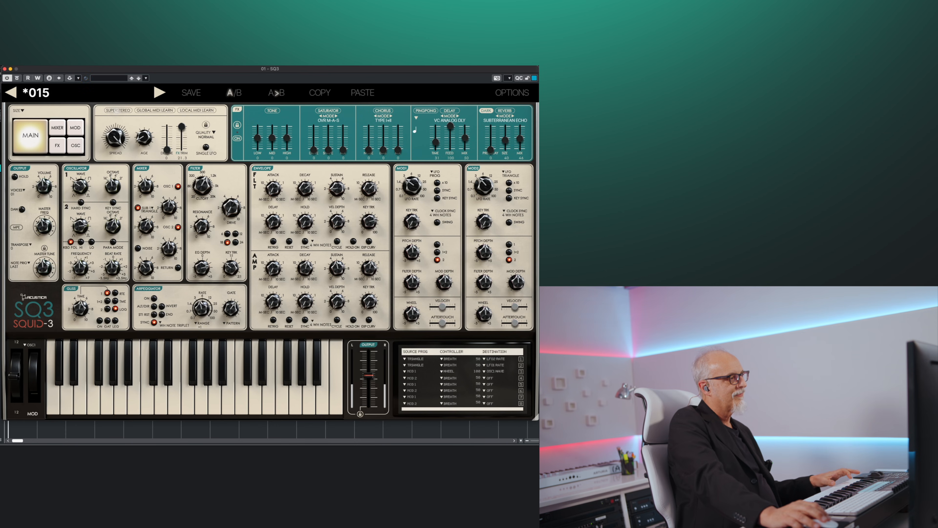
click(117, 110)
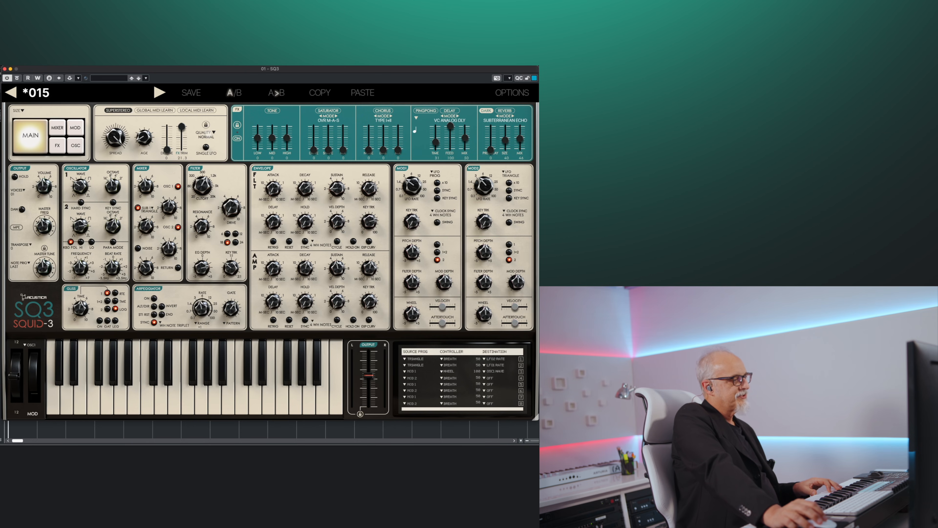
click(207, 134)
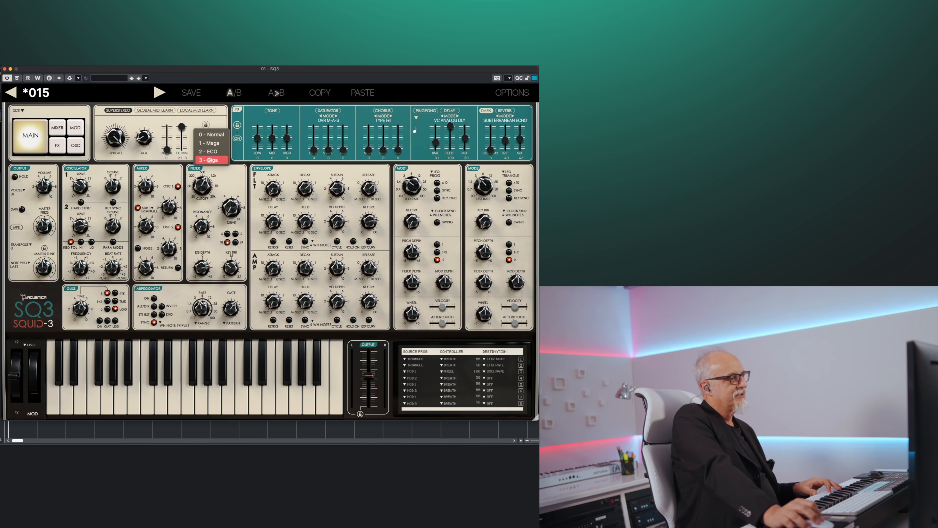
click(197, 134)
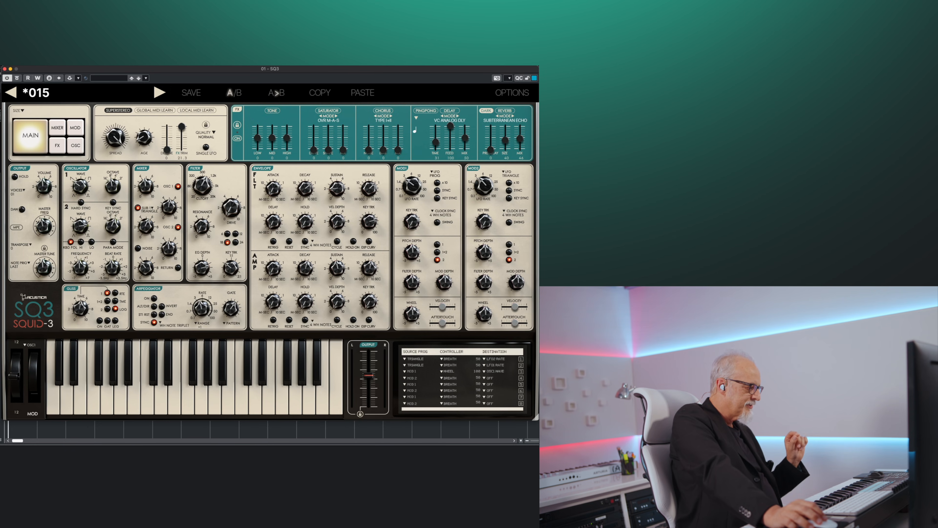
Load preset 016 and raise the oscillator page's Berserkr slider to its maximum
click(159, 93)
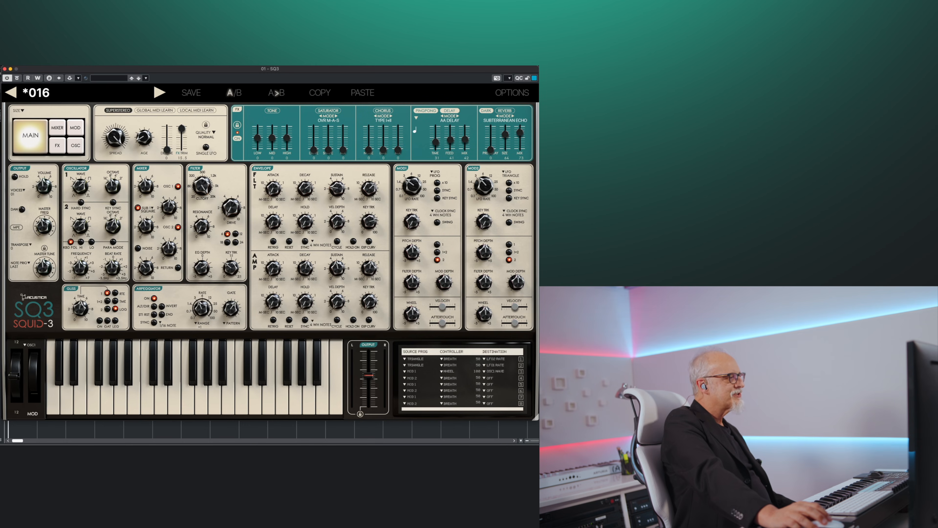
click(75, 146)
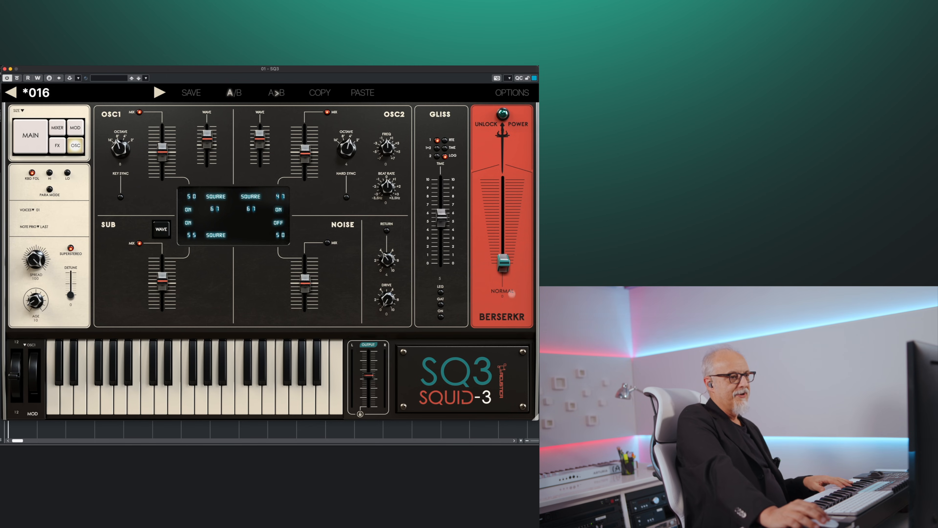
drag(504, 269, 504, 268)
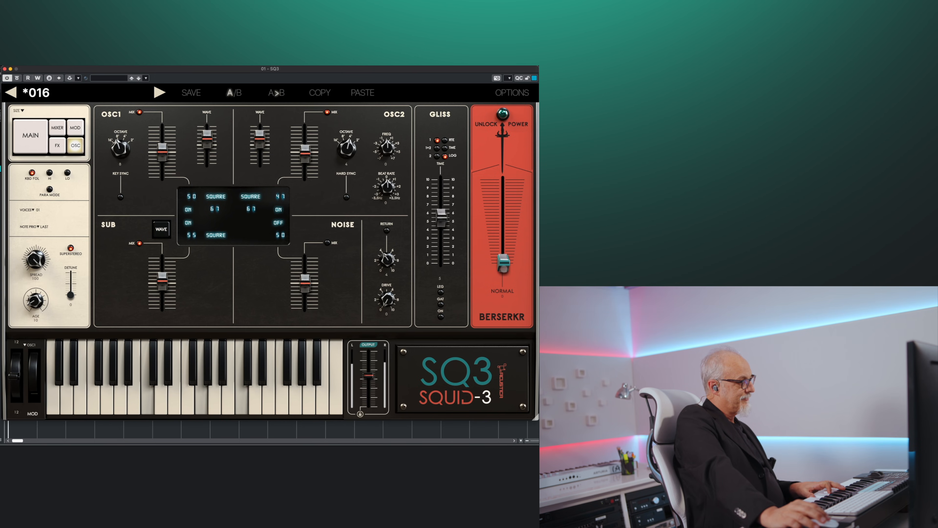
drag(503, 267, 499, 169)
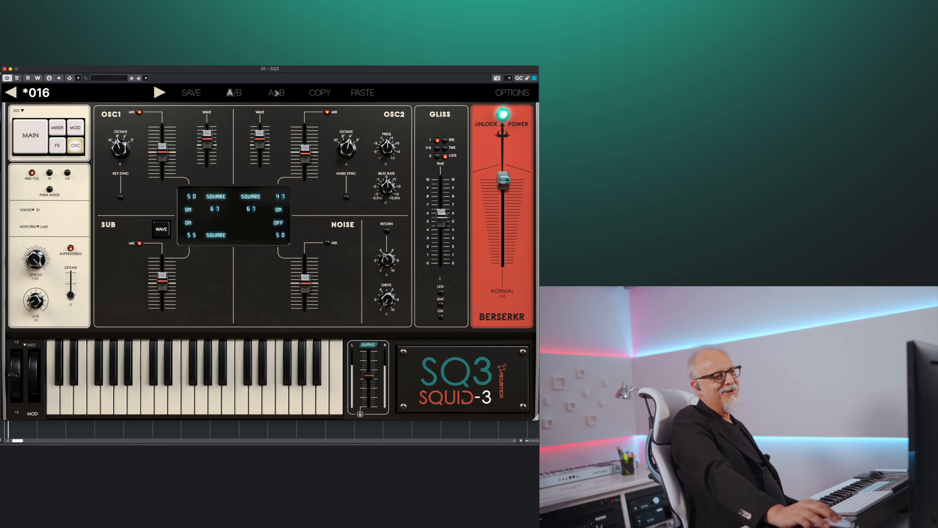
mouse_move(502, 181)
mouse_down()
mouse_move(503, 263)
mouse_move(506, 173)
mouse_move(503, 272)
mouse_move(503, 180)
mouse_up()
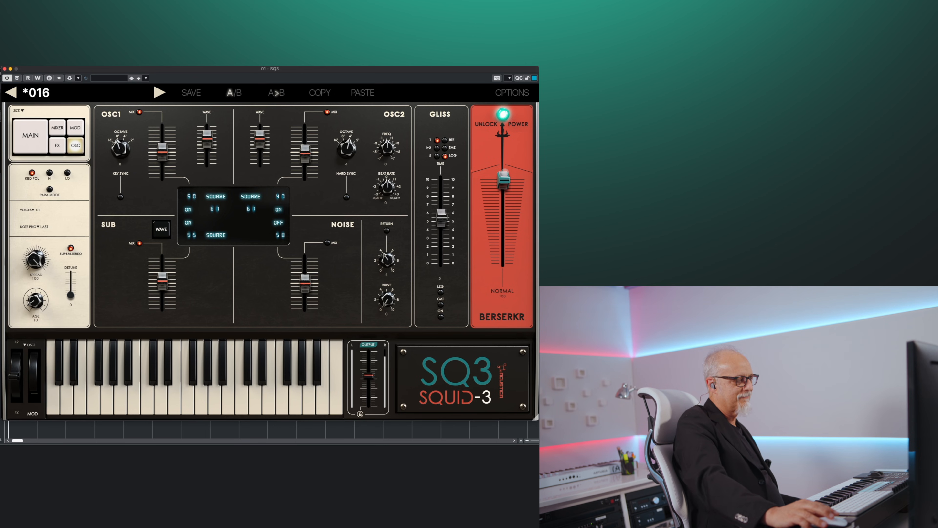